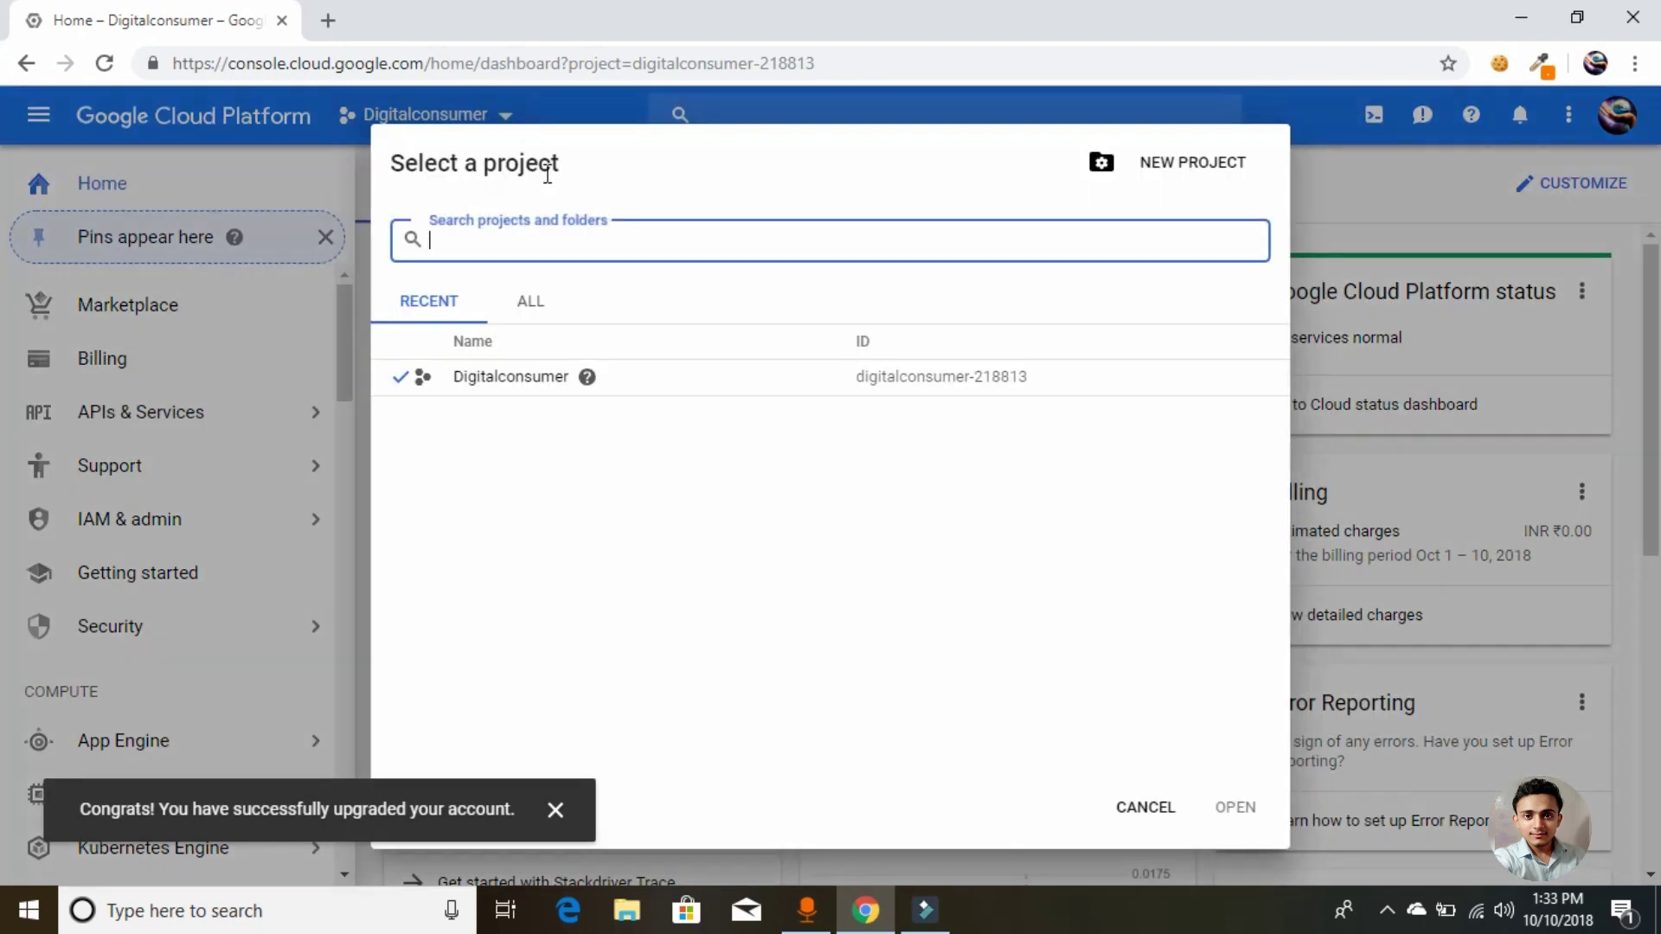
Step: Dismiss the project selection and open the API Library from the APIs & Services dashboard
click(1125, 807)
mouse_move(137, 415)
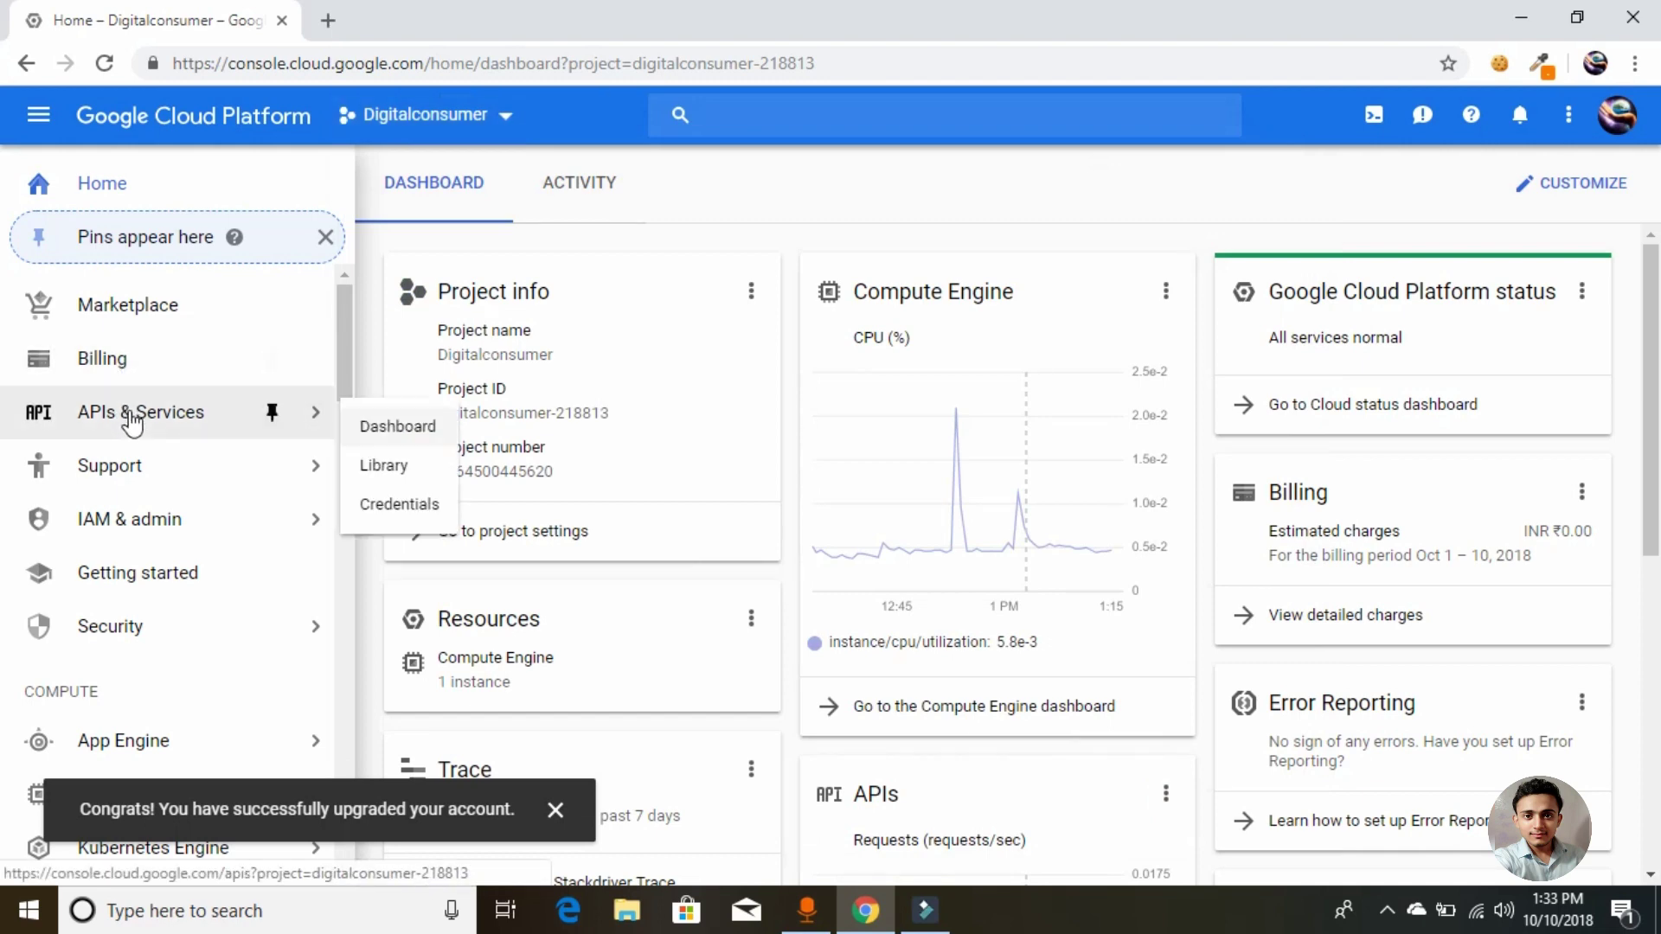
click(363, 432)
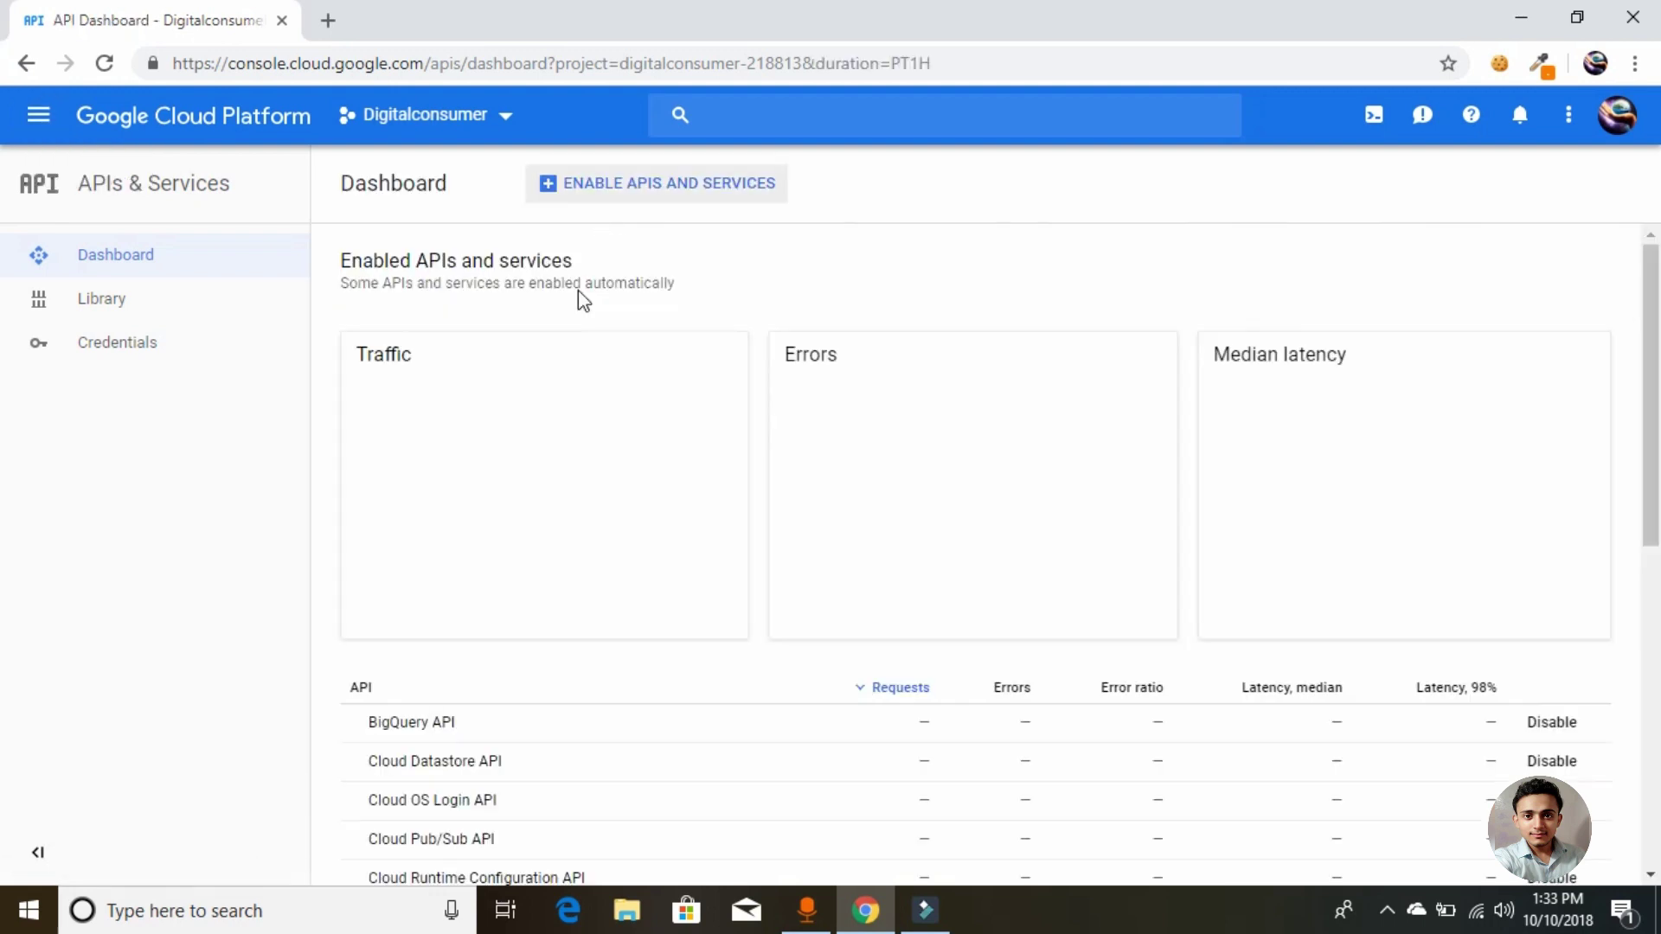
click(640, 185)
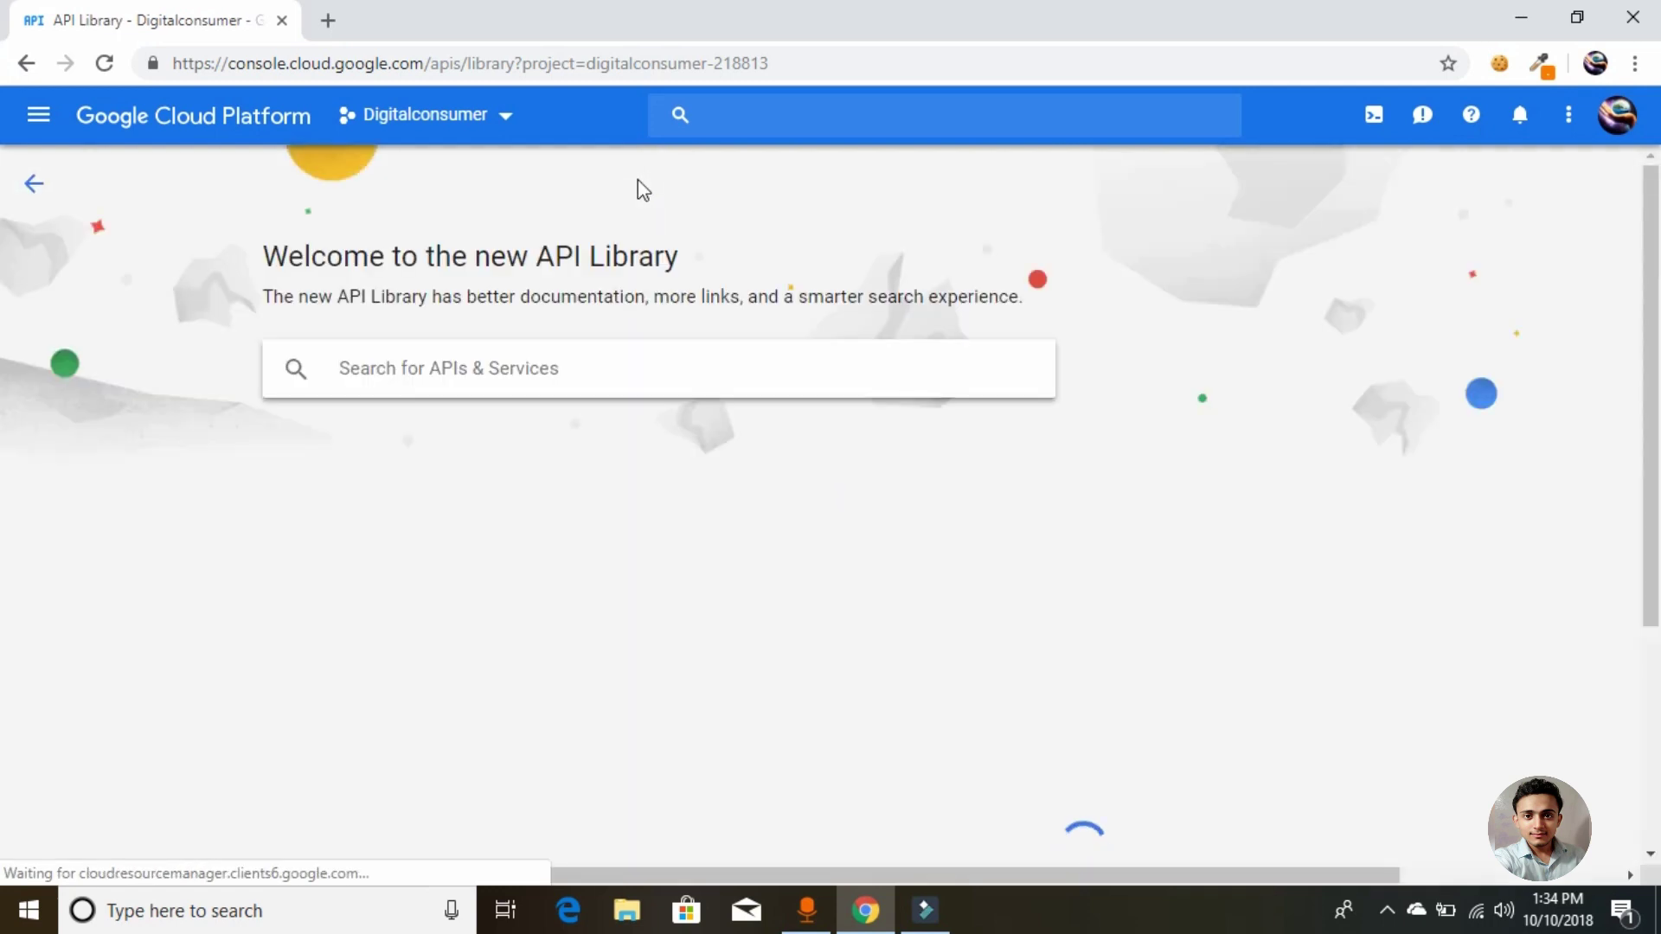
Step: Search the API Library for "cloud dns" and enable the Google Cloud DNS API
click(531, 390)
text(cloud )
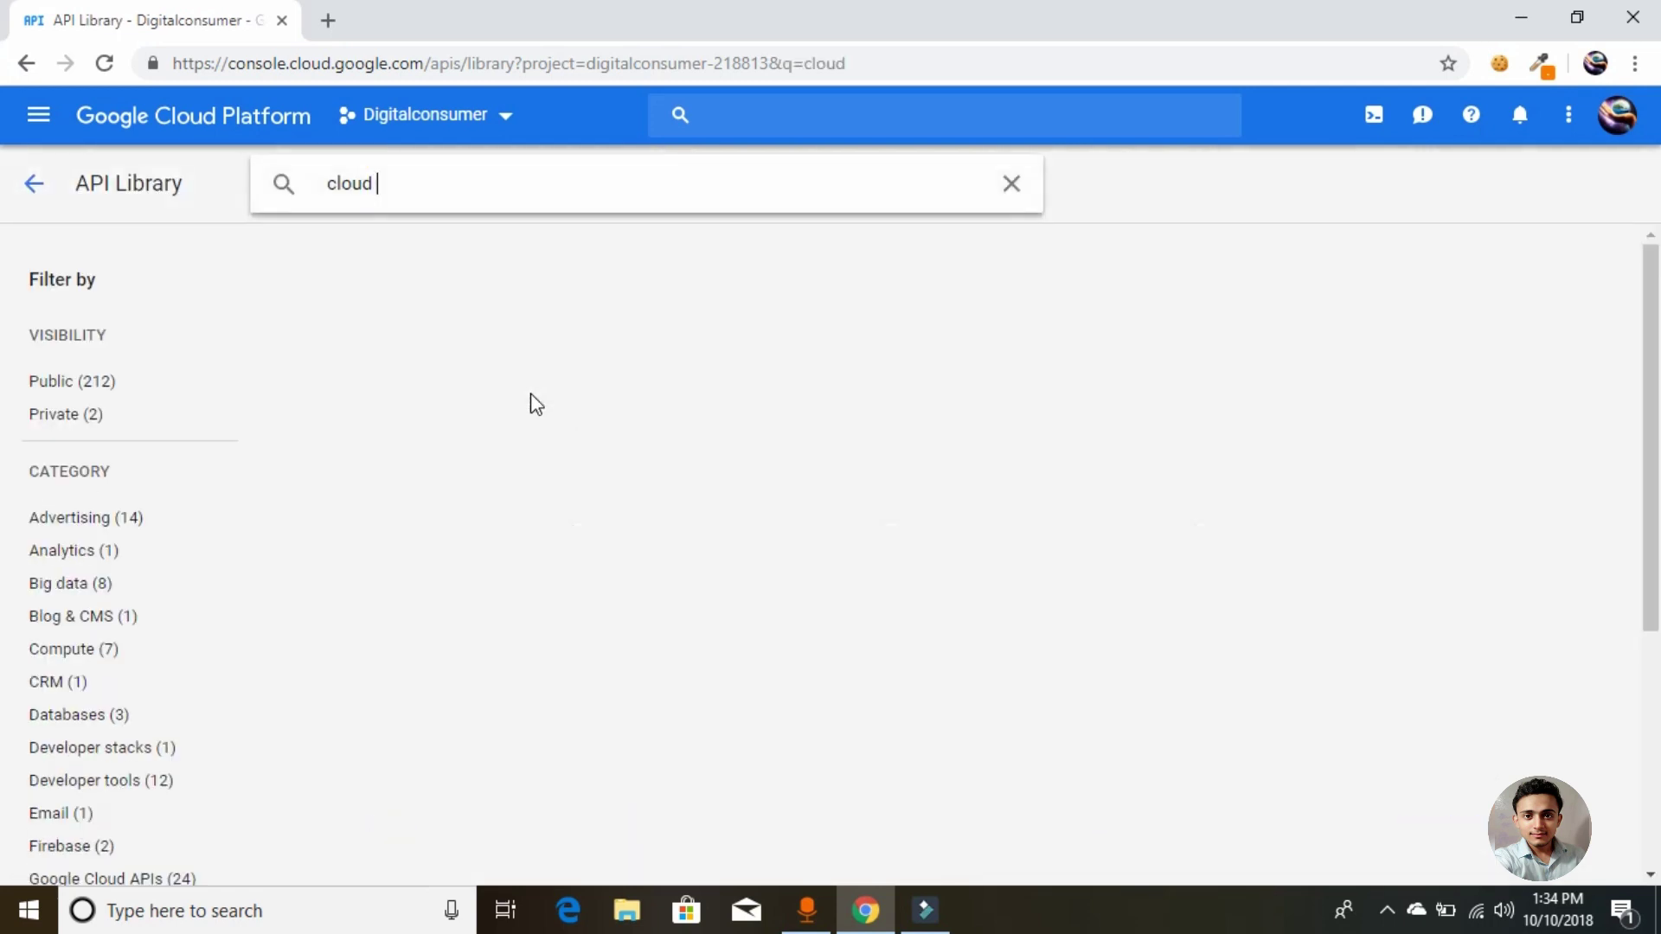
text(dns)
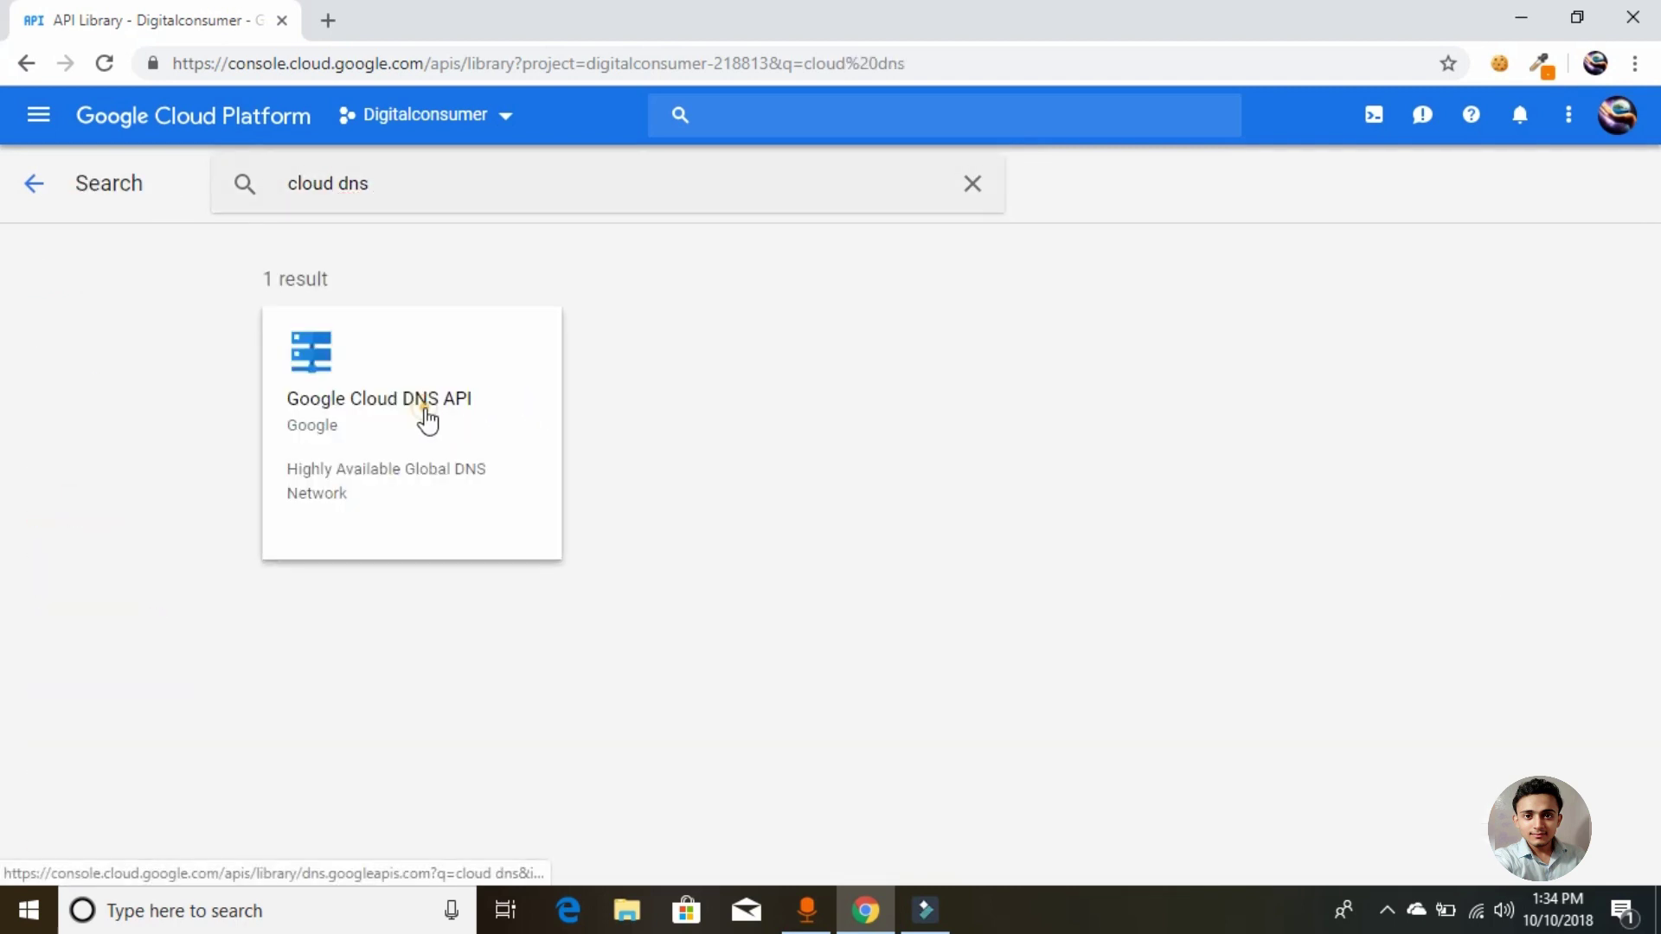
click(427, 420)
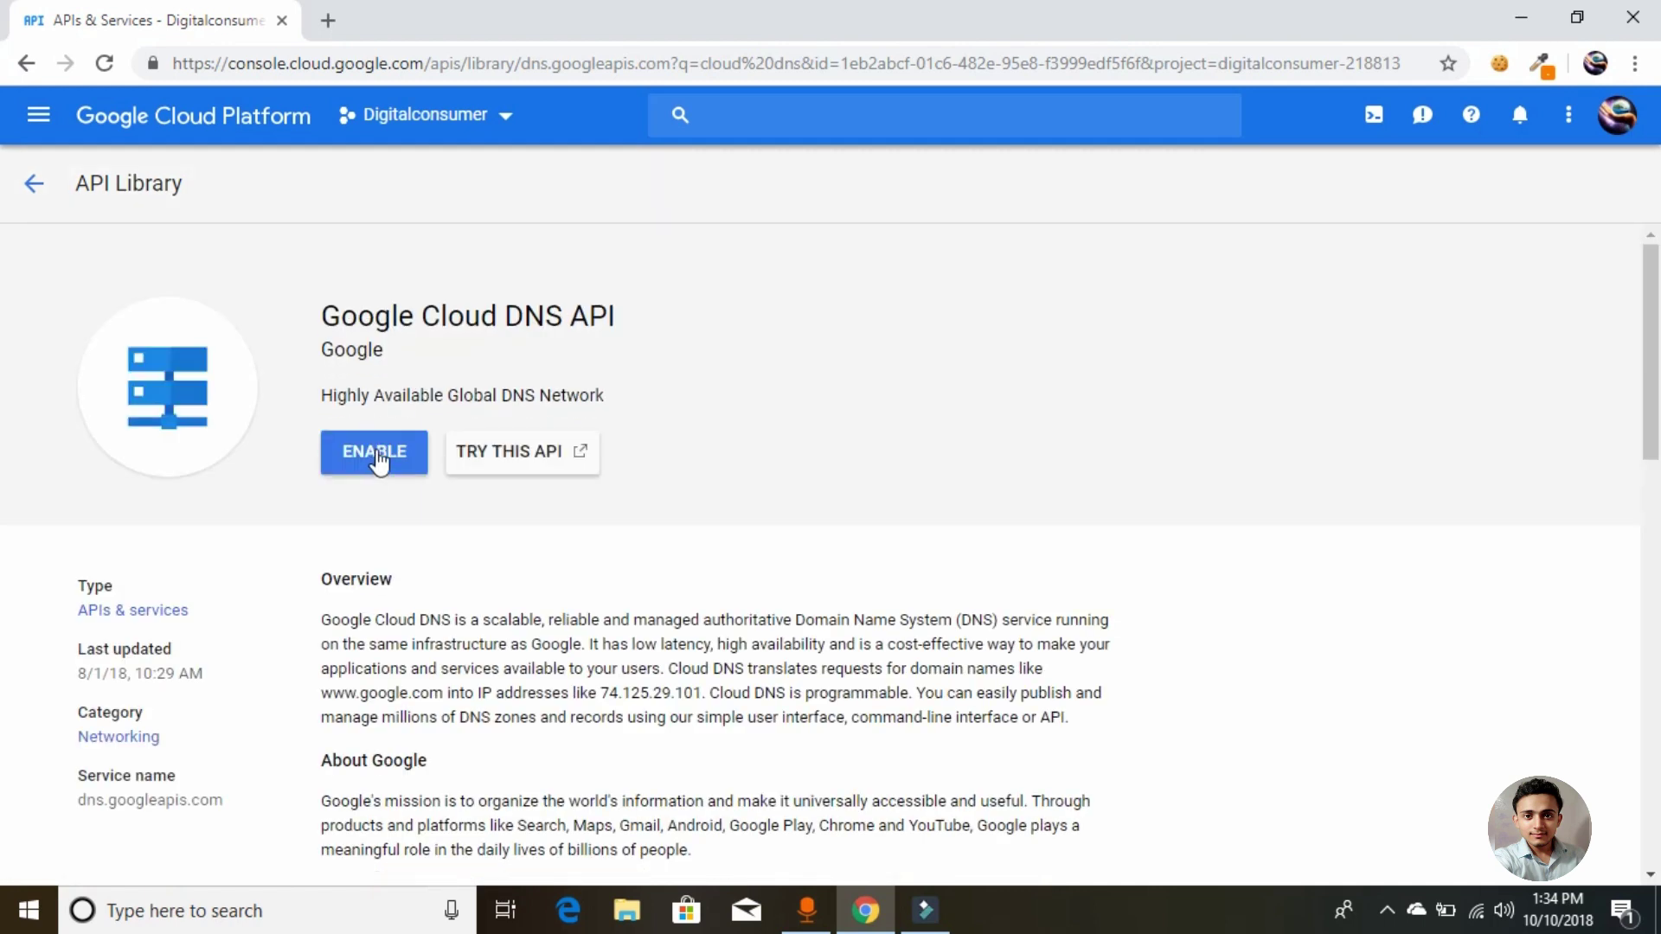
click(379, 452)
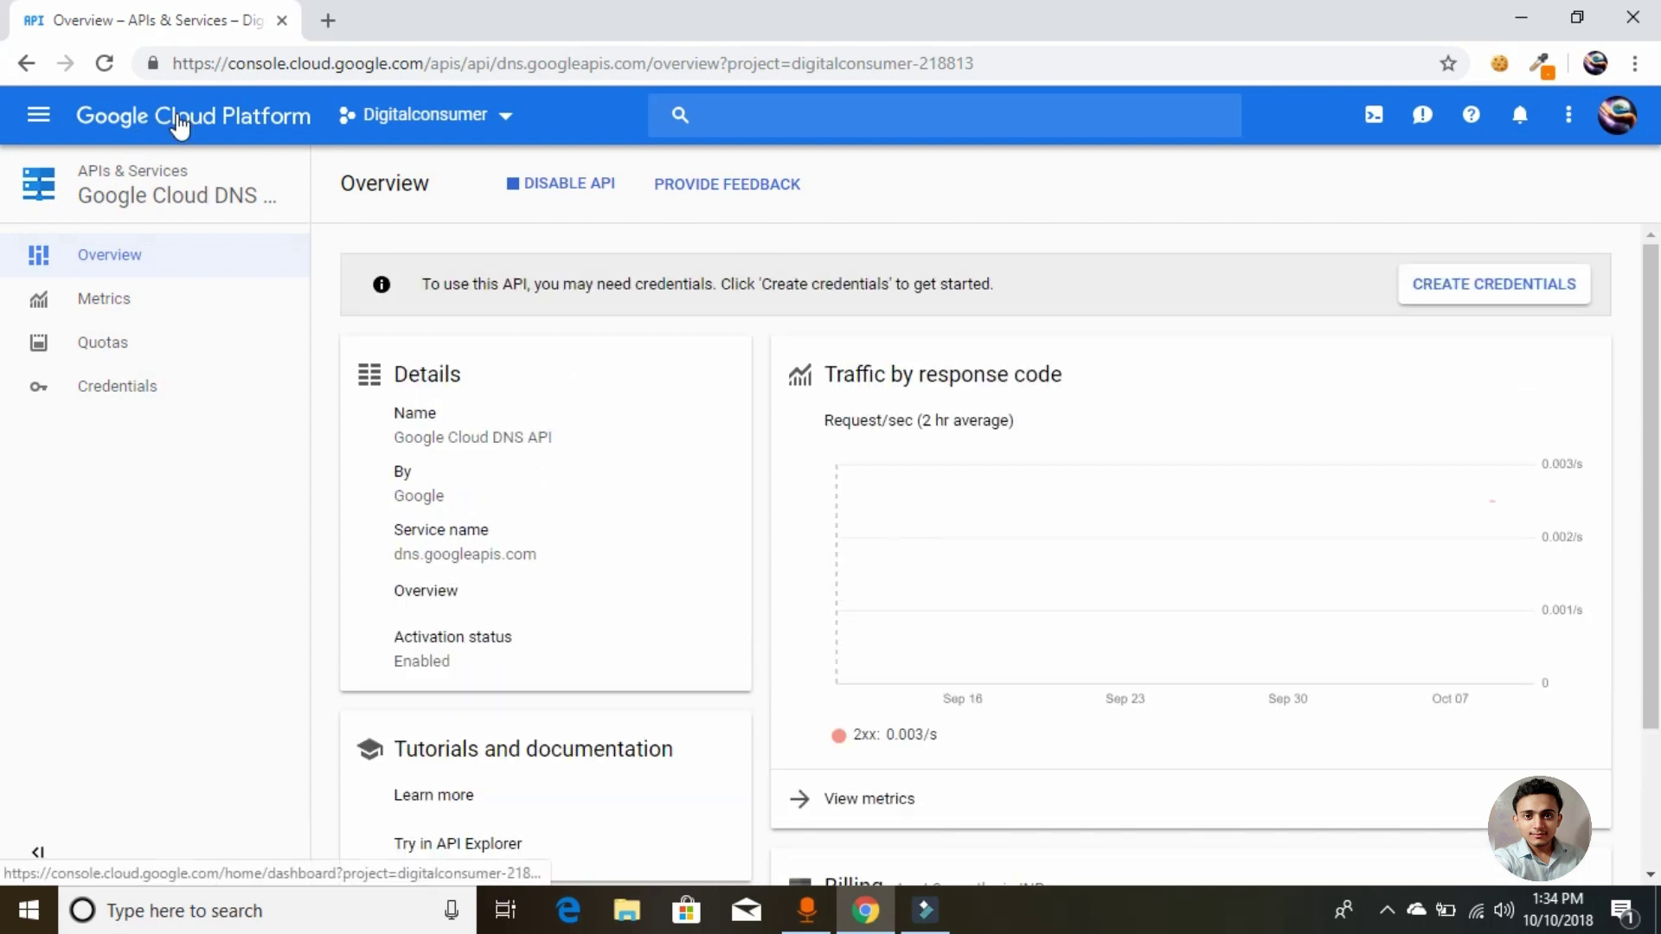
Step: Return to the console home and open Cloud DNS under Network services
click(179, 126)
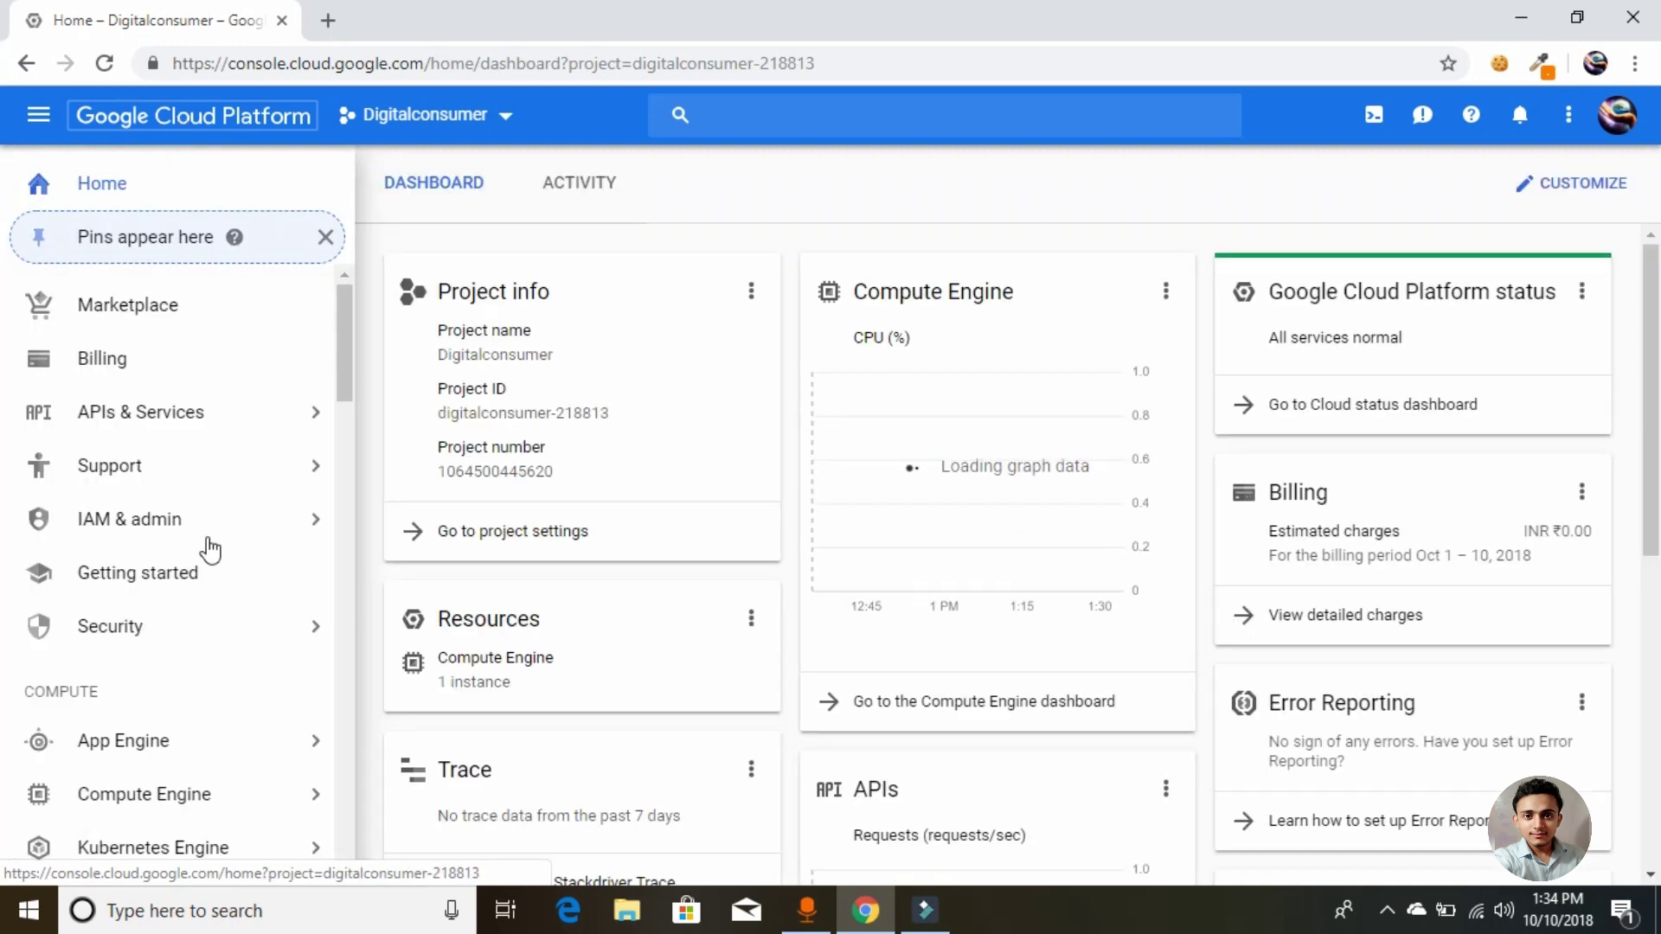
scroll(212, 541, down, 3)
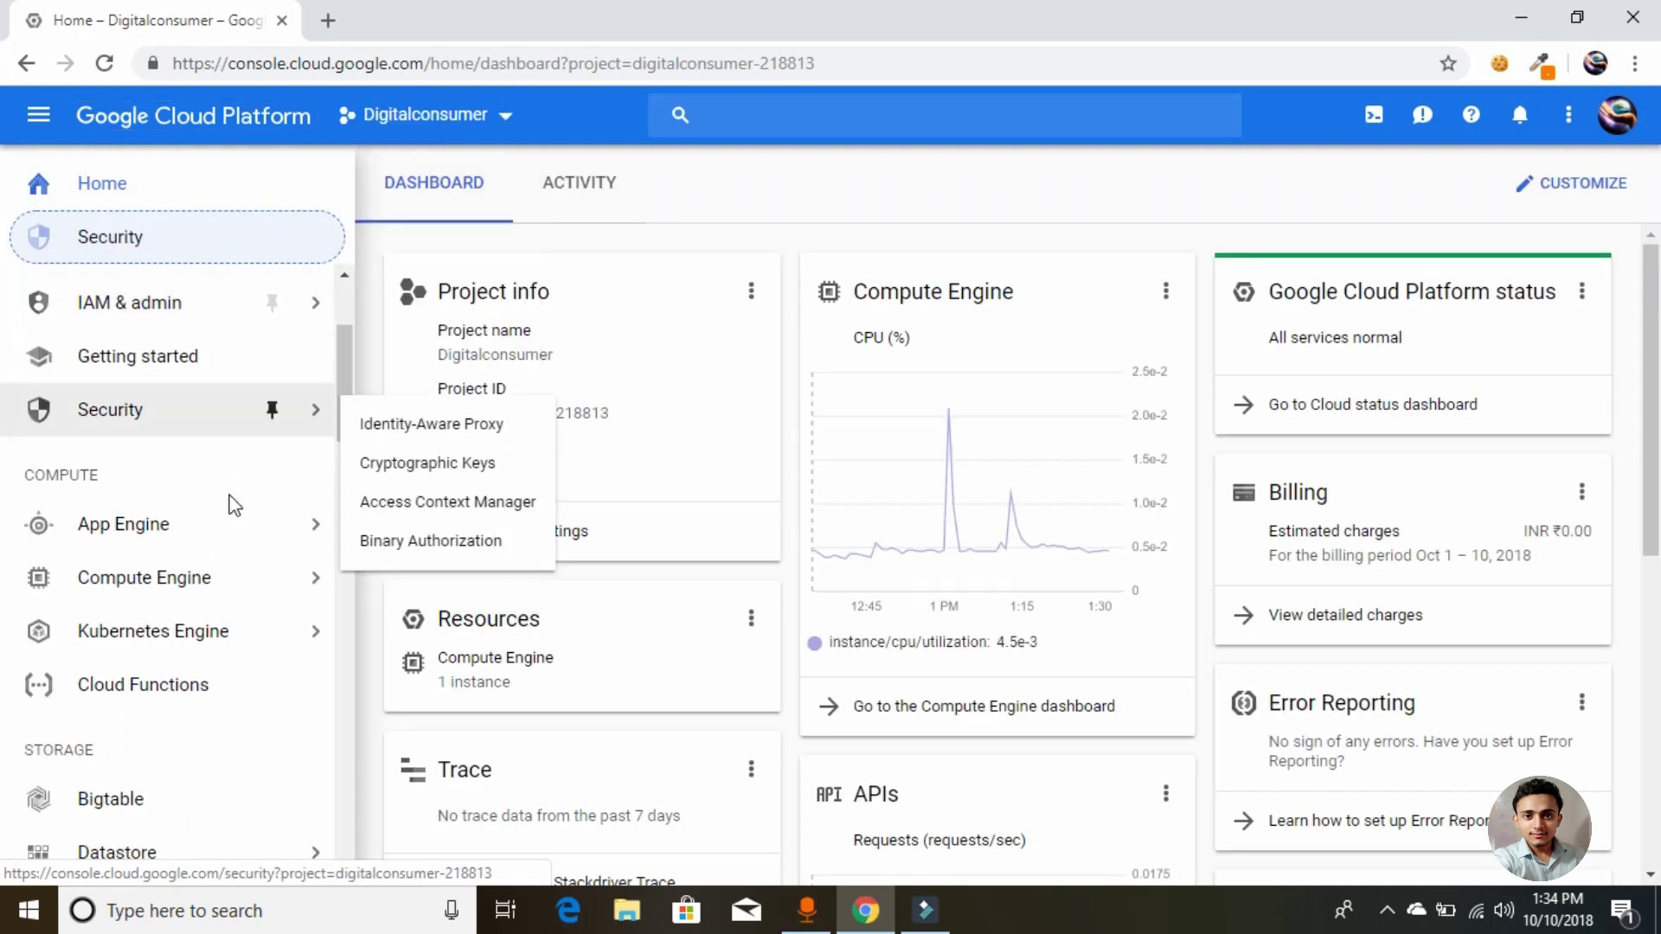
scroll(233, 504, down, 10)
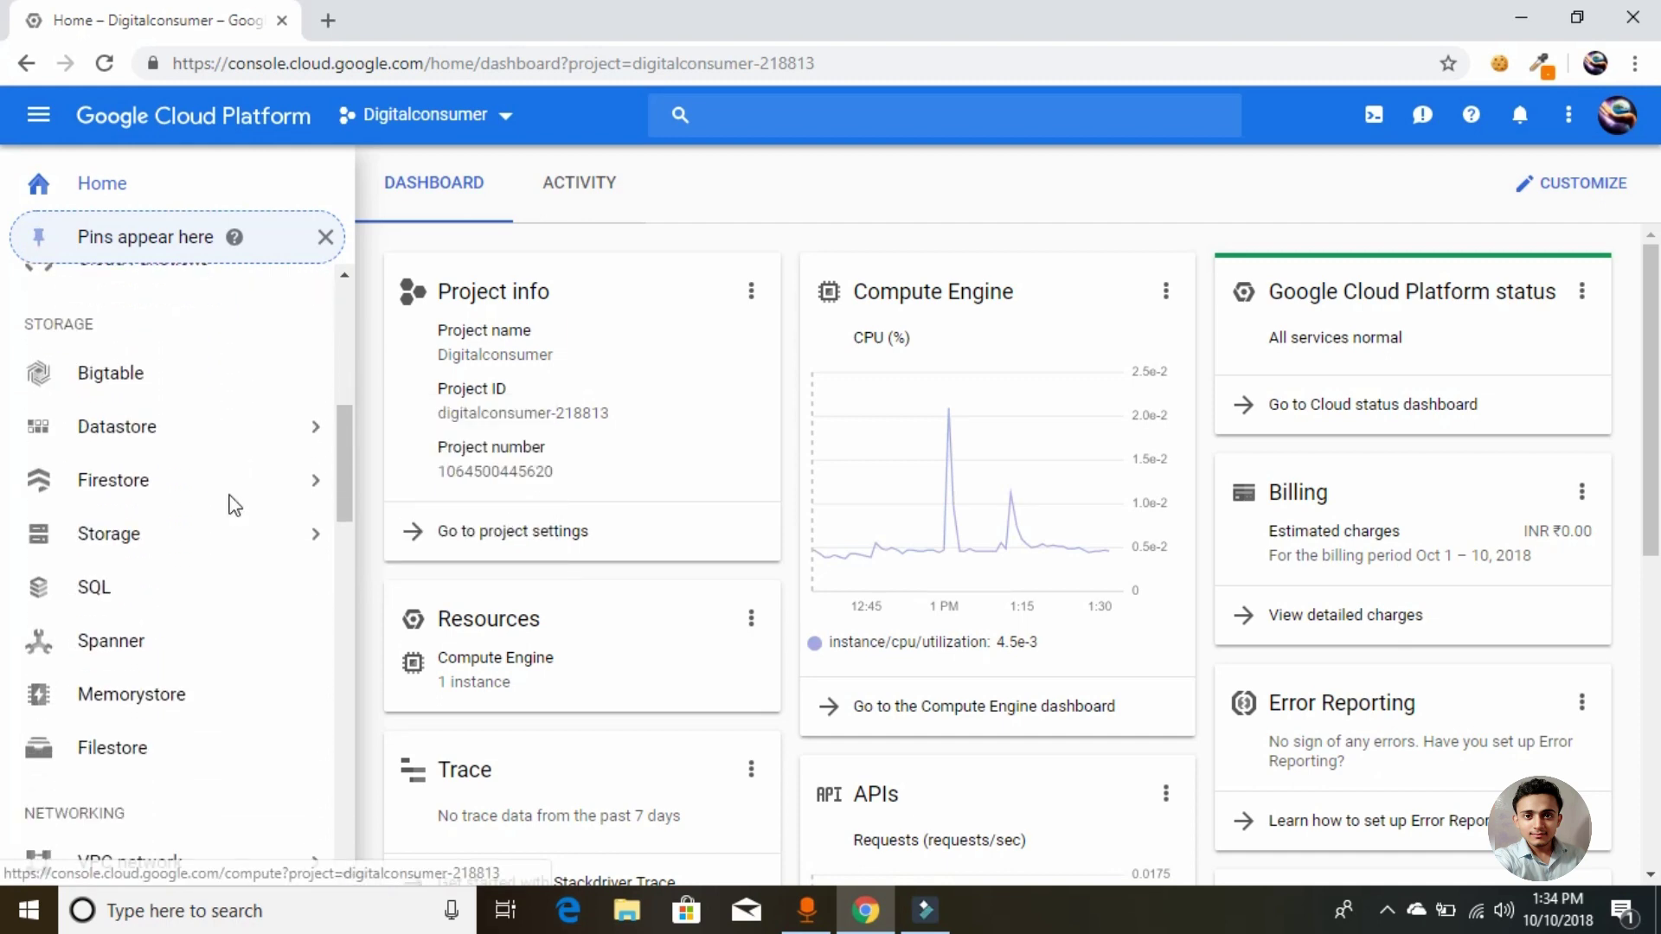
scroll(234, 502, down, 2)
mouse_move(232, 482)
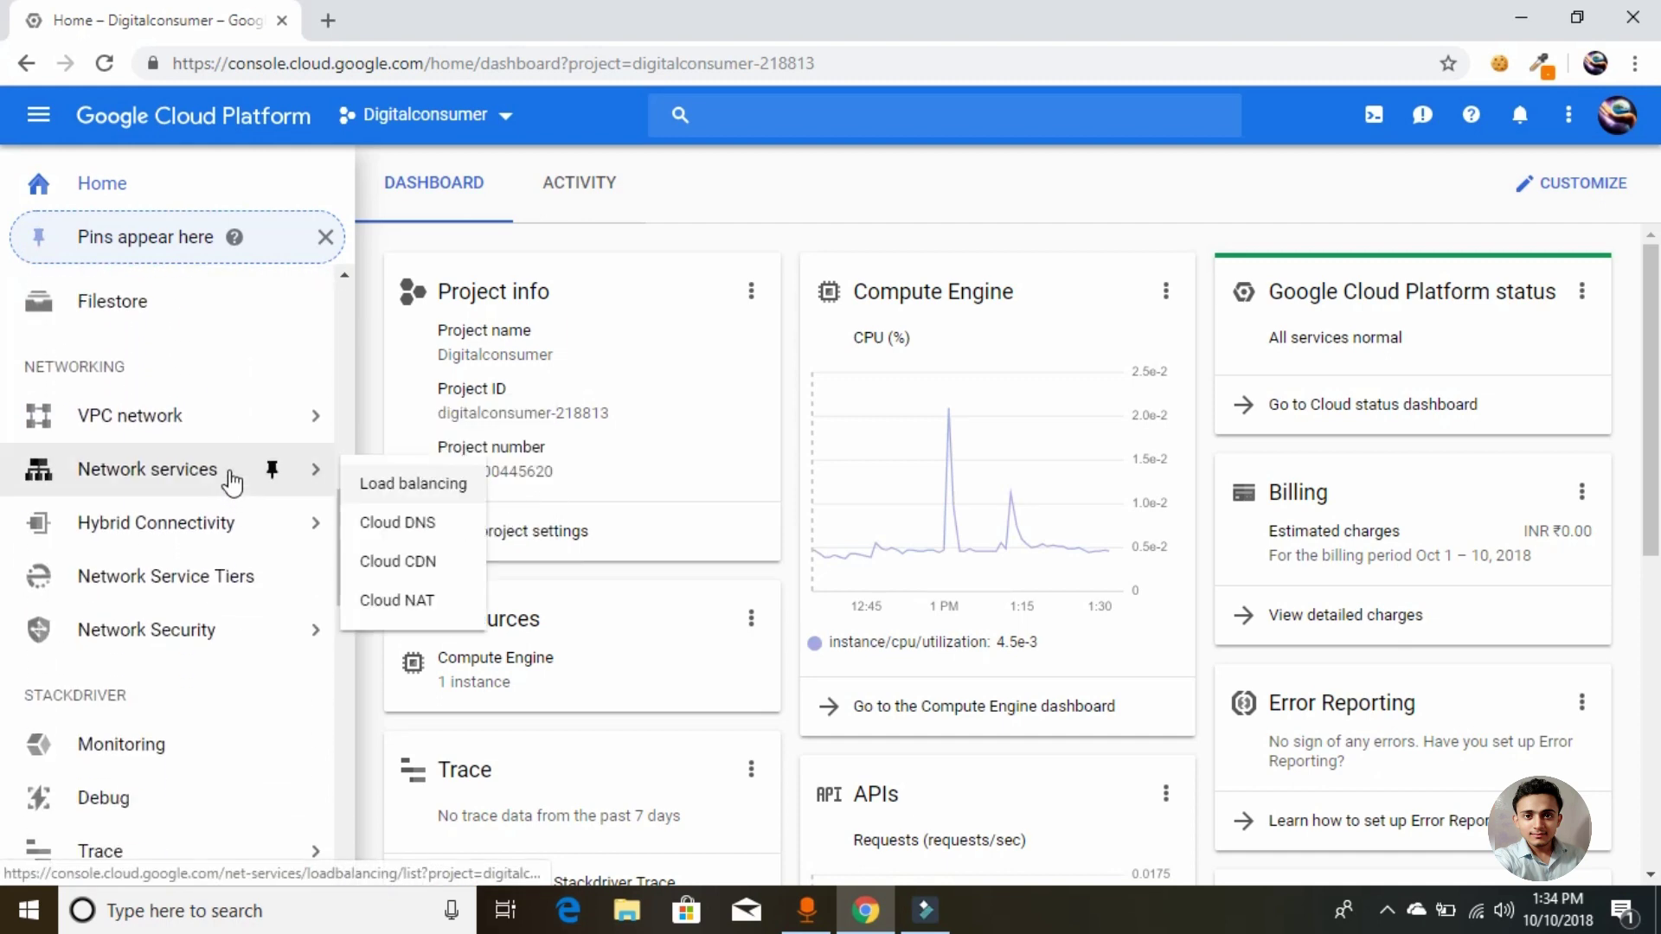
click(391, 524)
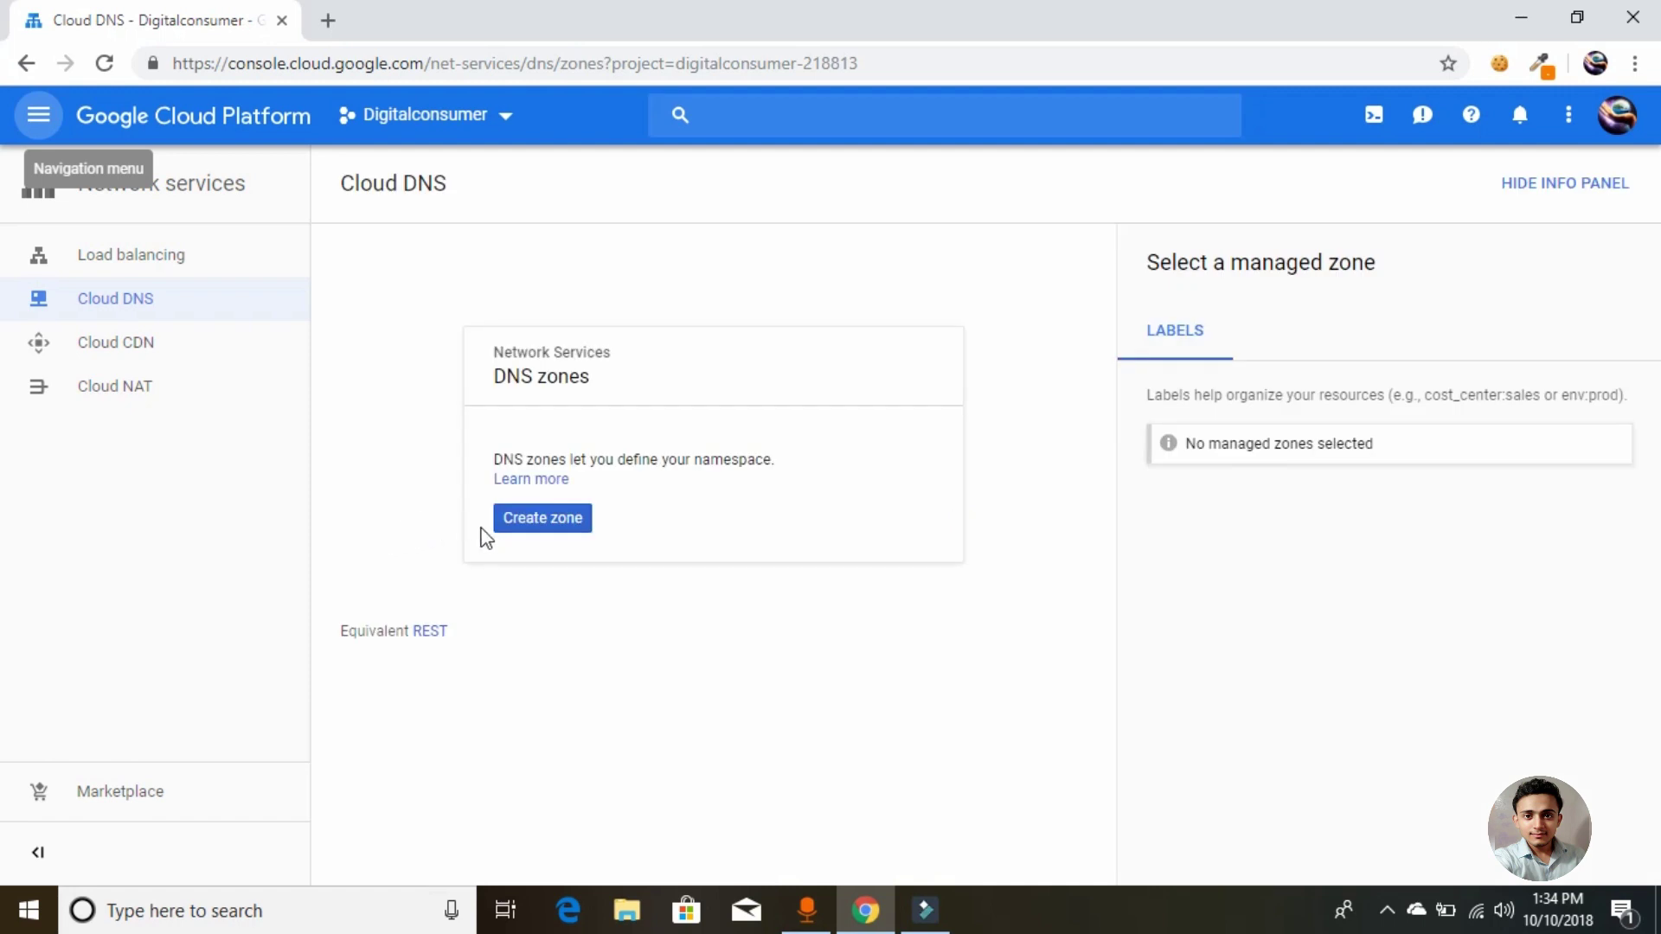
Step: Create a DNS zone named digitalconsumer with the DNS name digitalconsumer.info and DNSSEC off
click(530, 522)
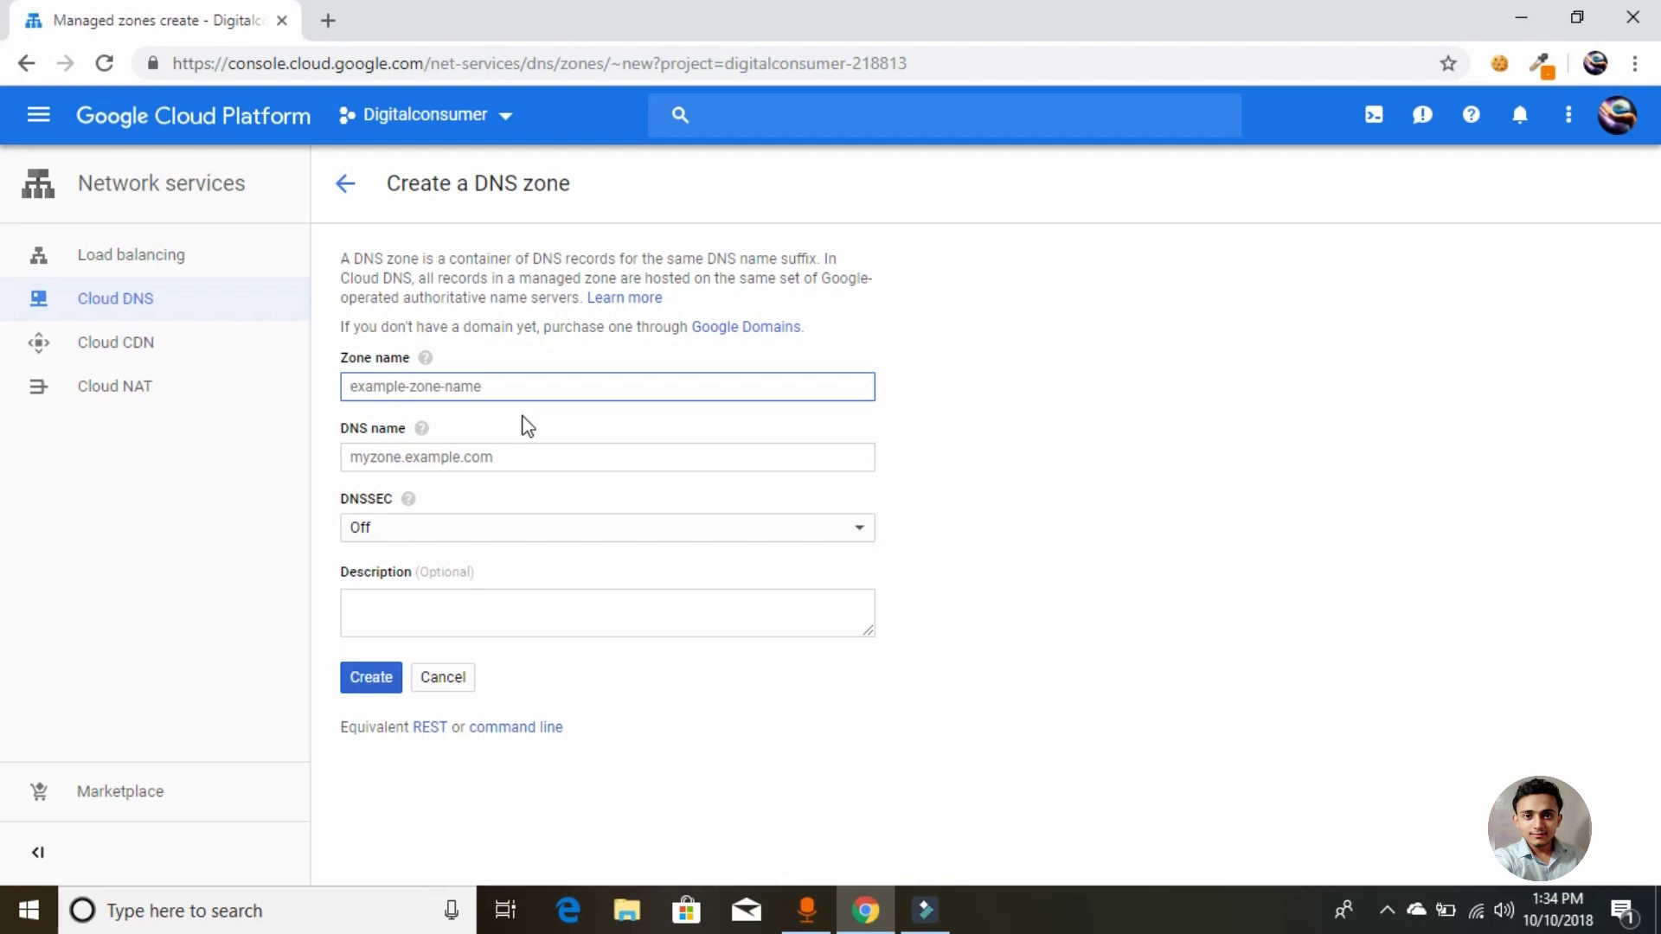
text(digitalconsumer)
key(ctrl+a)
key(ctrl+c)
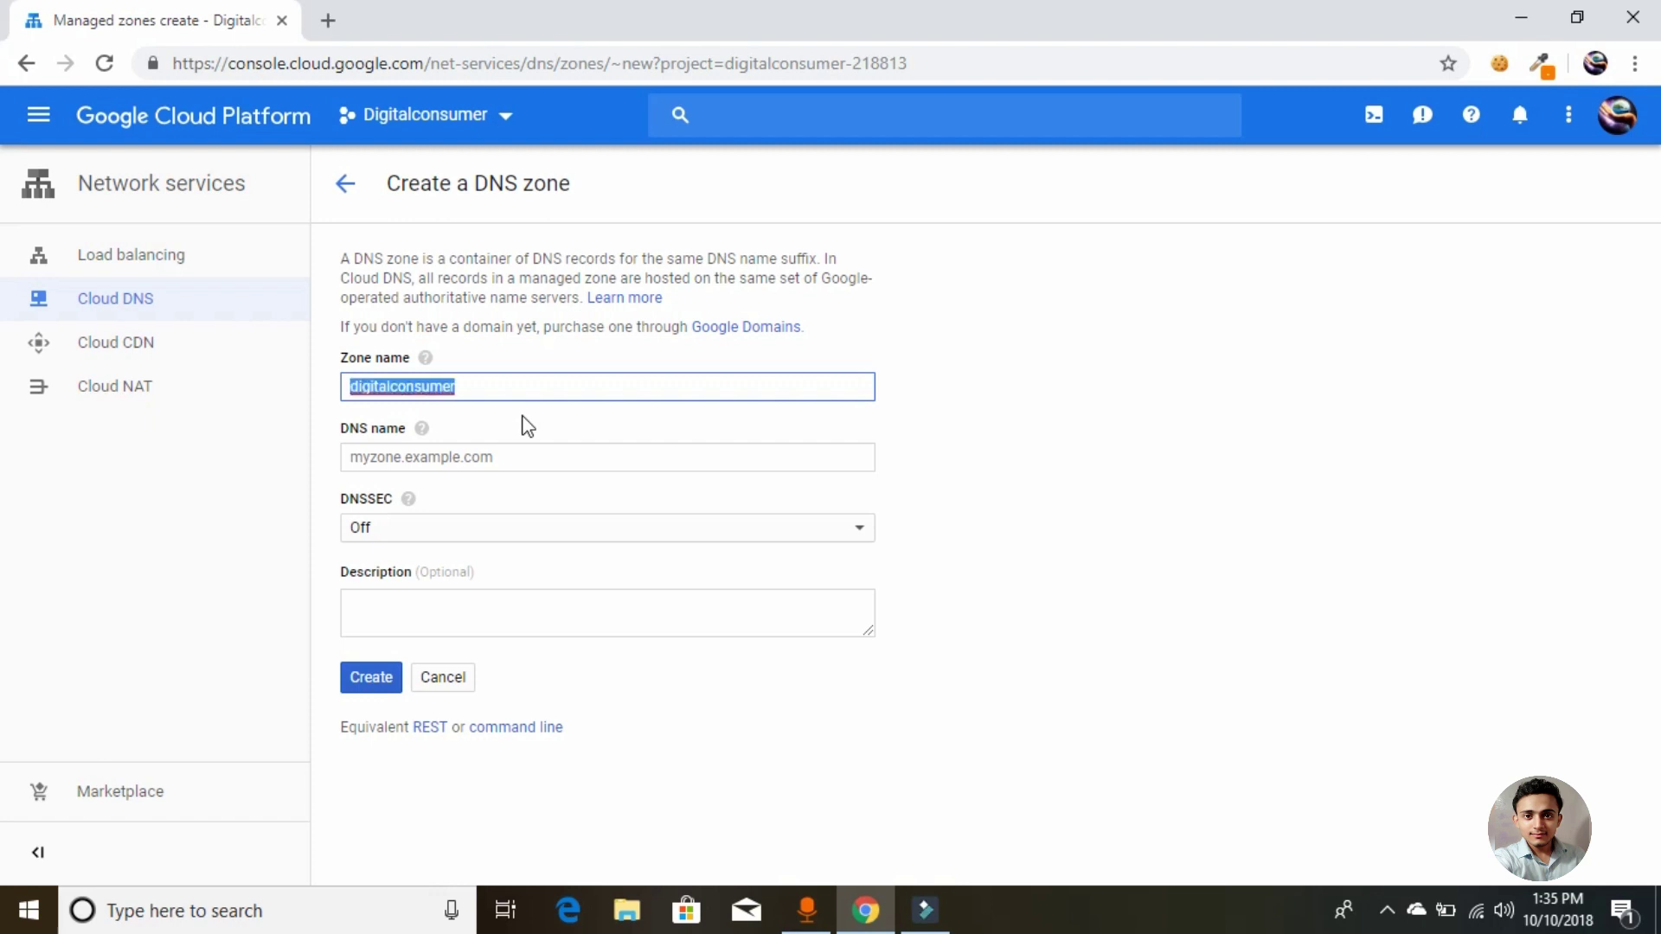
click(479, 454)
key(ctrl+v)
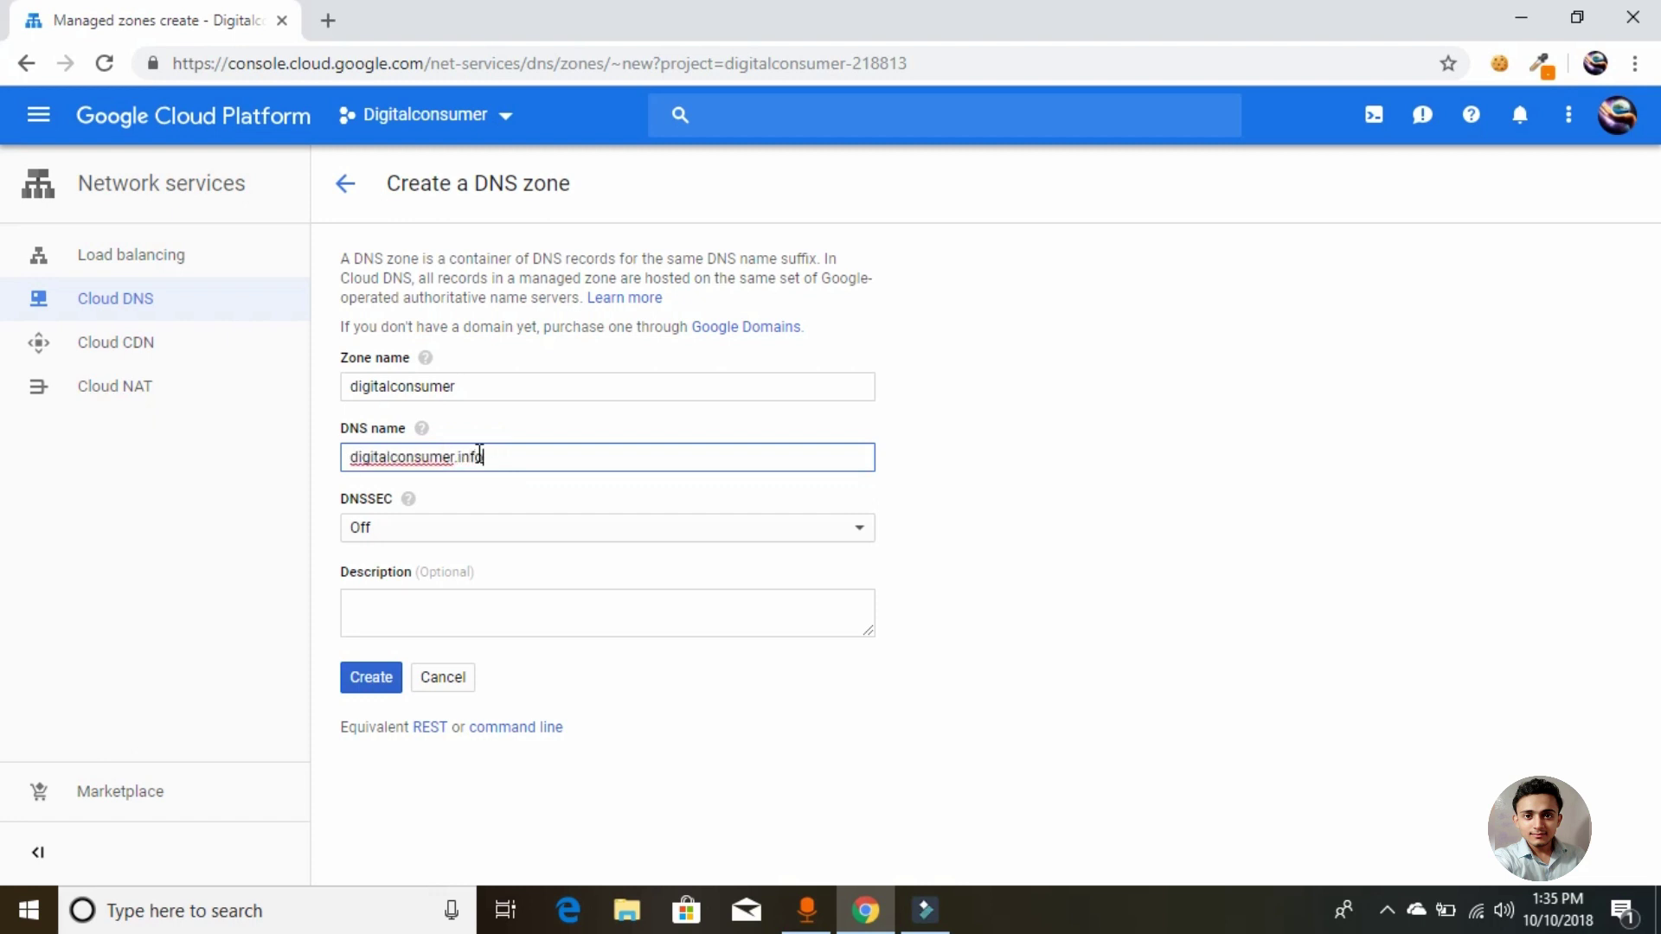
click(367, 683)
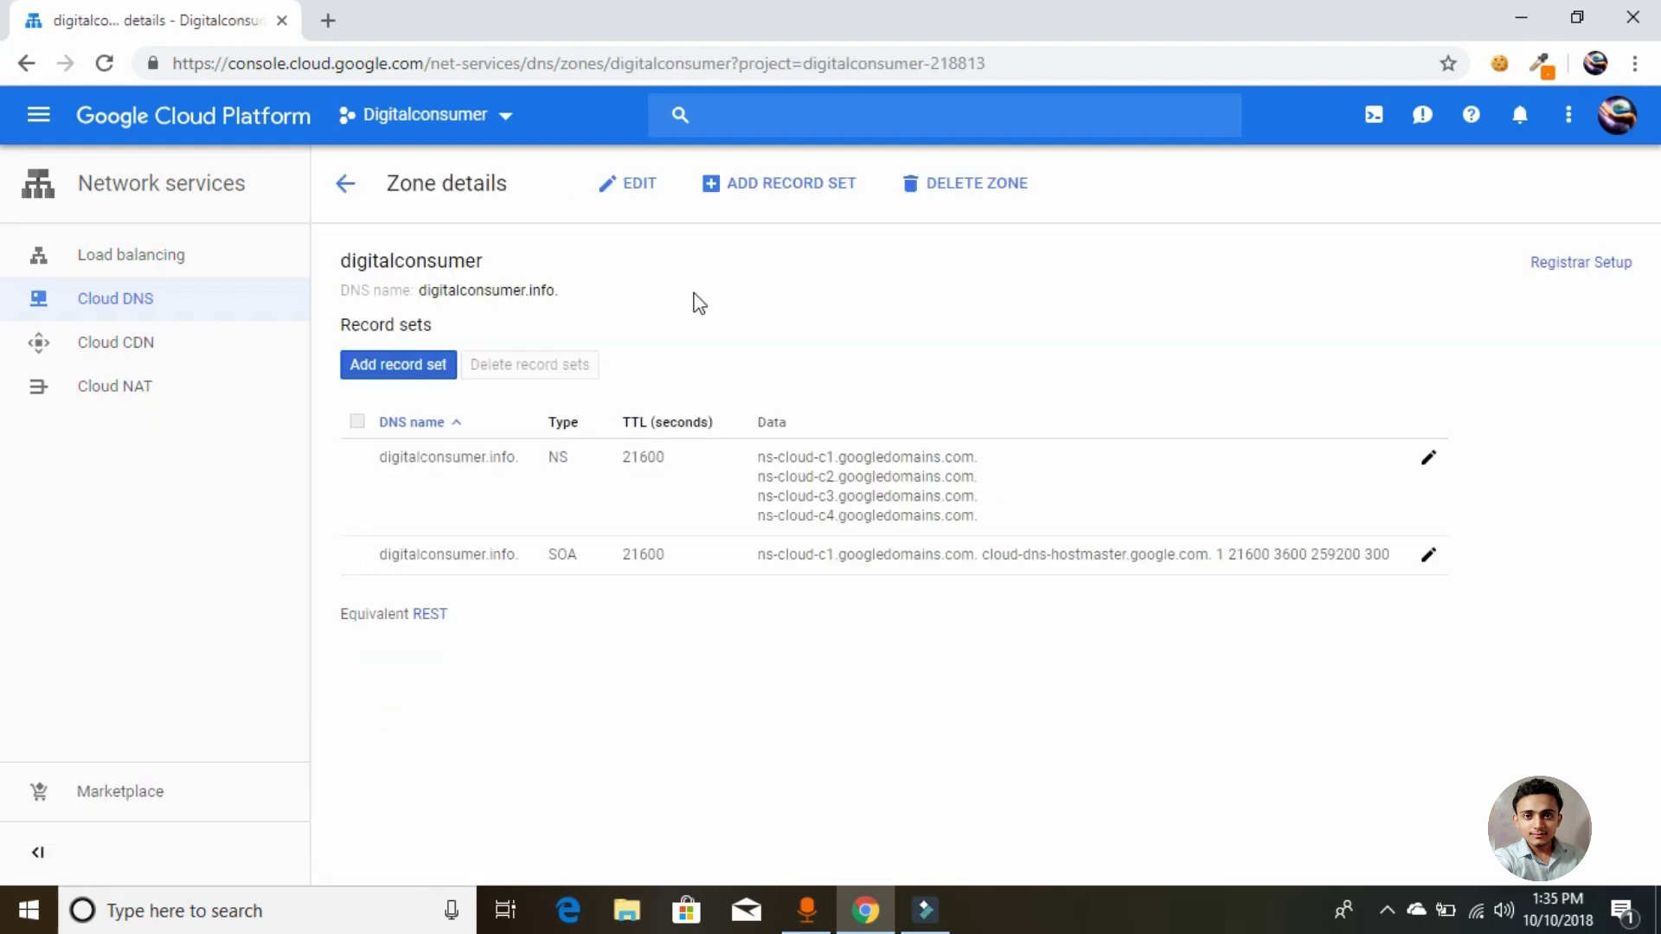
Step: Start a new record set in the zone and open the Compute Engine VM instances list in a second browser tab
click(771, 186)
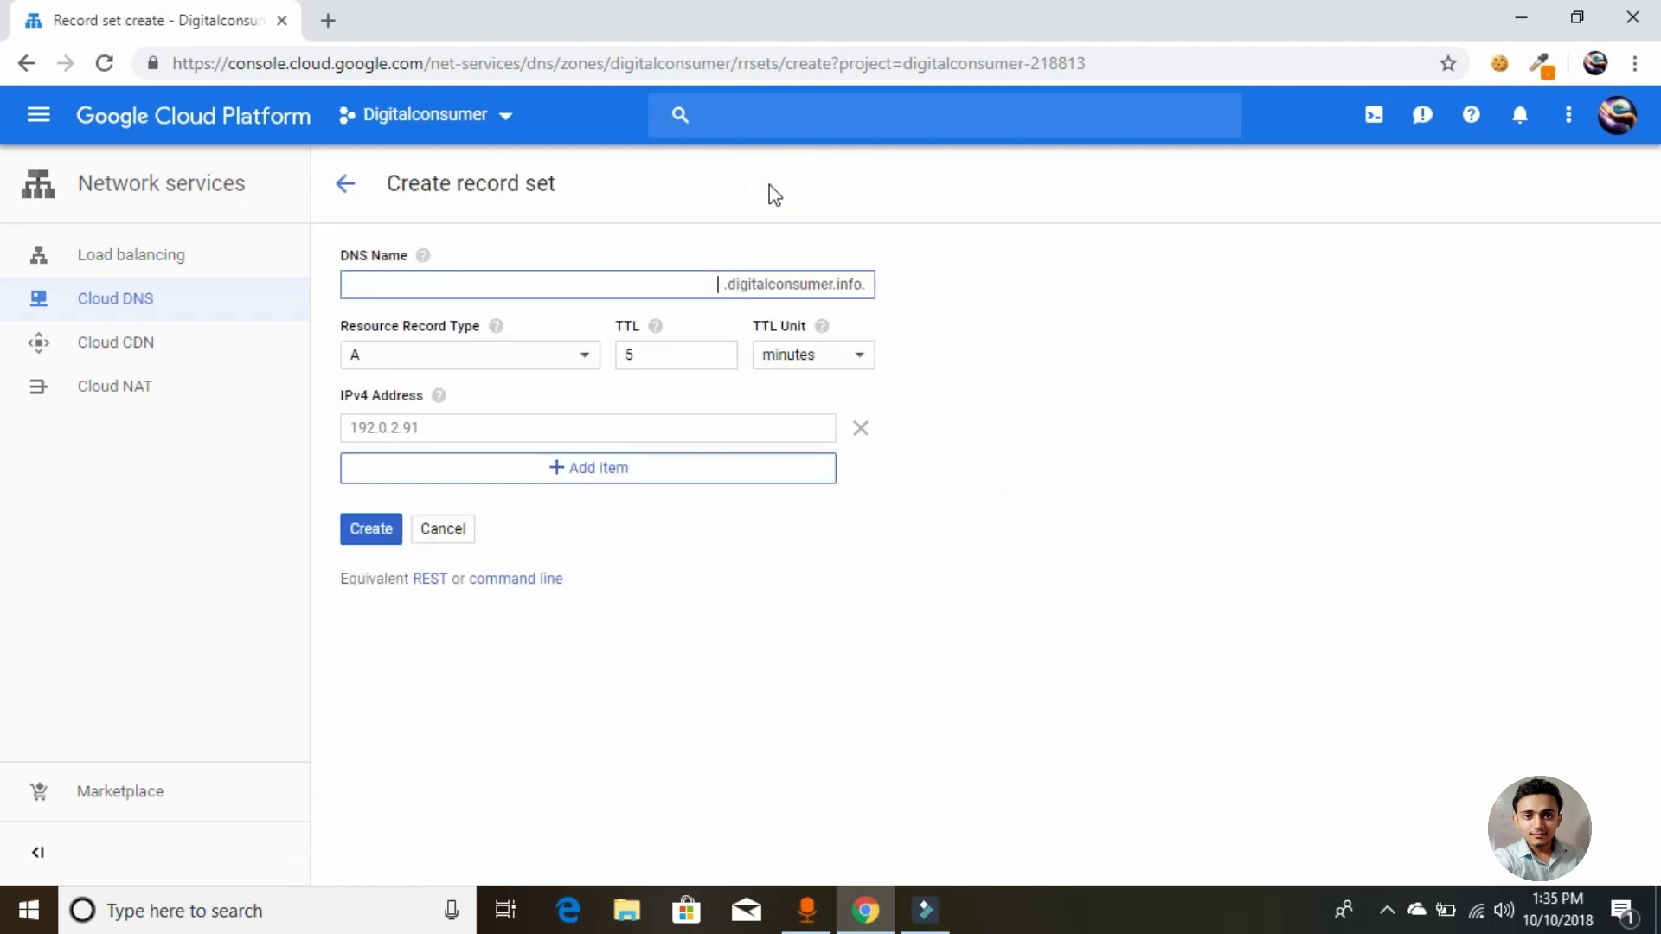
click(657, 282)
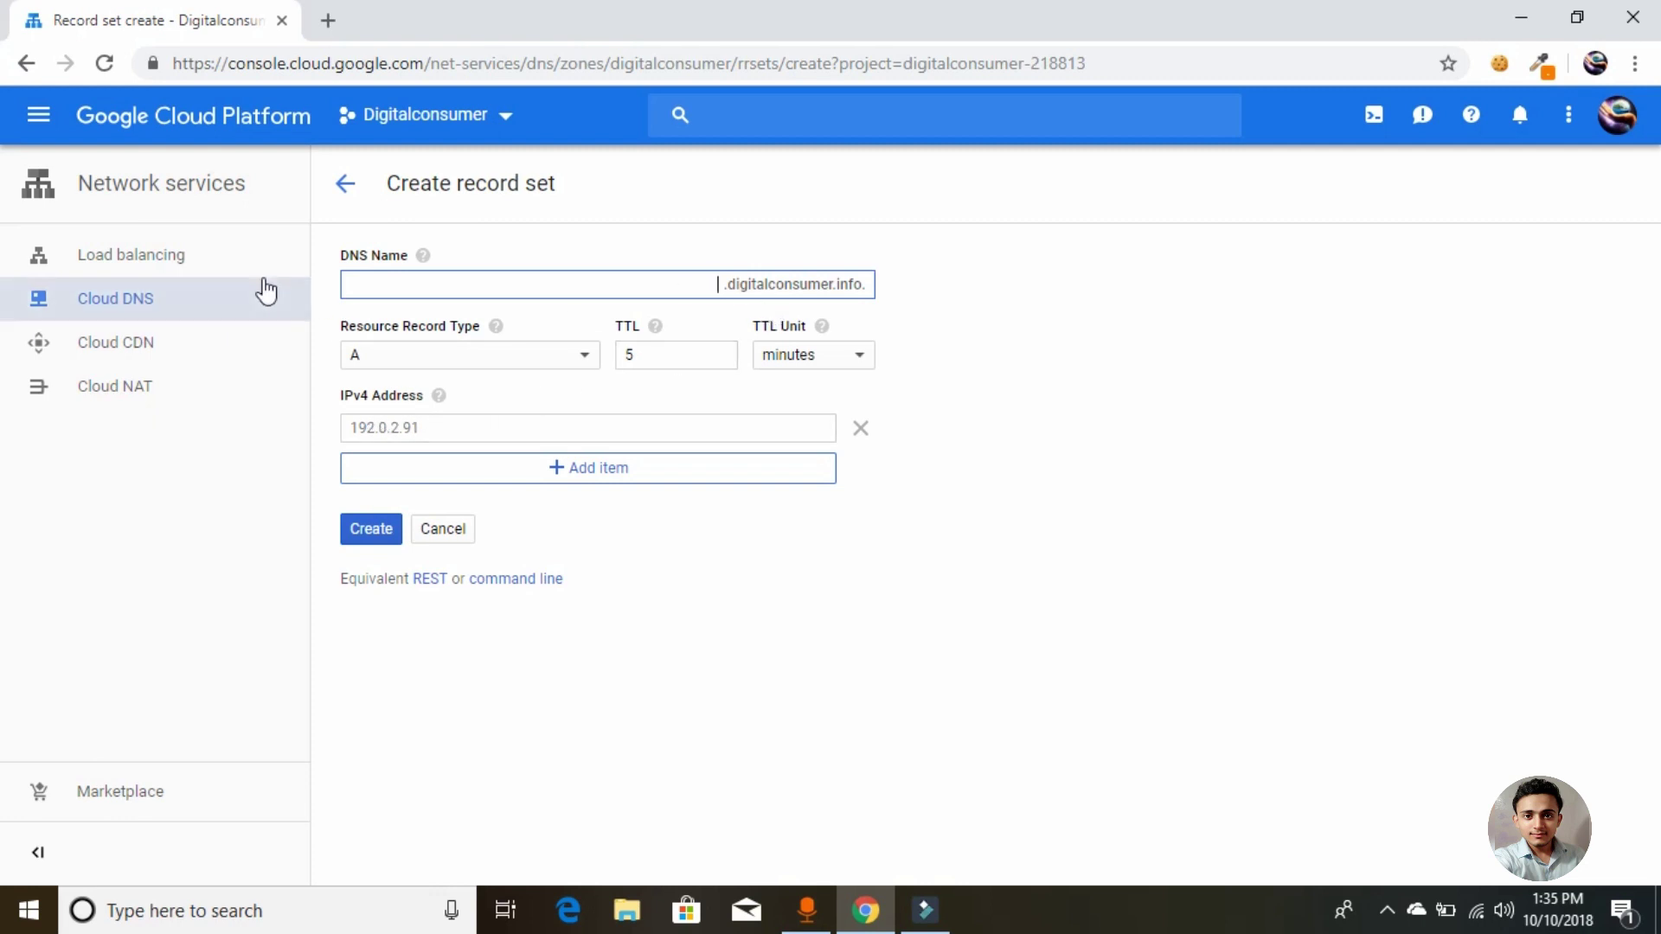
right_click(230, 124)
click(275, 138)
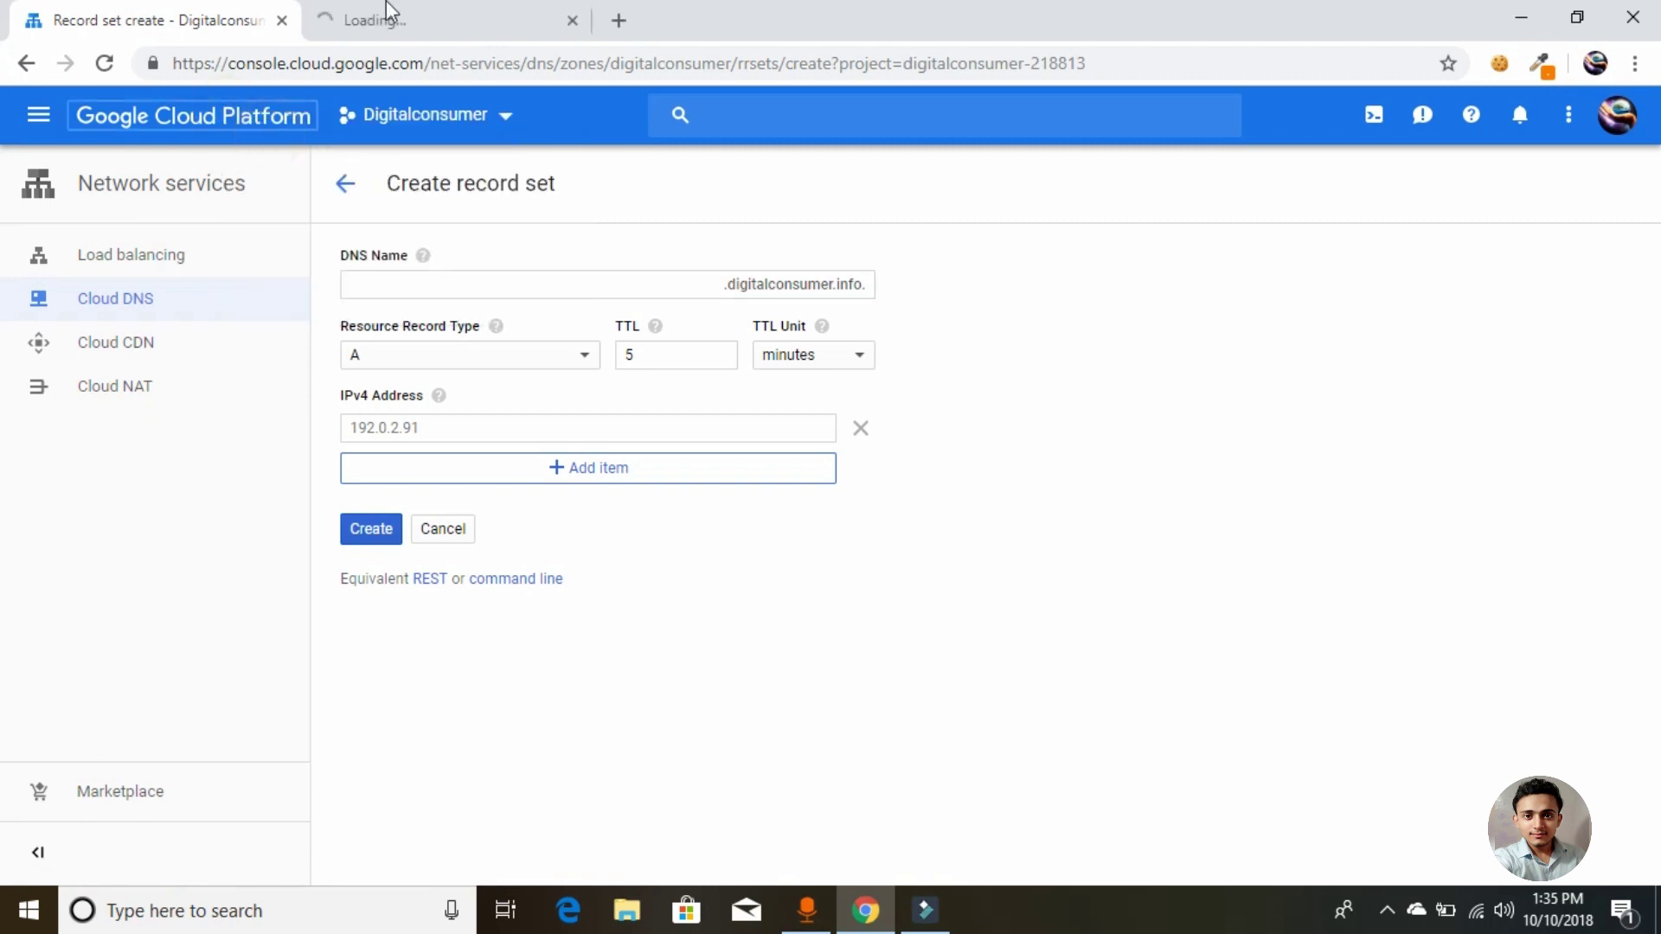
click(429, 34)
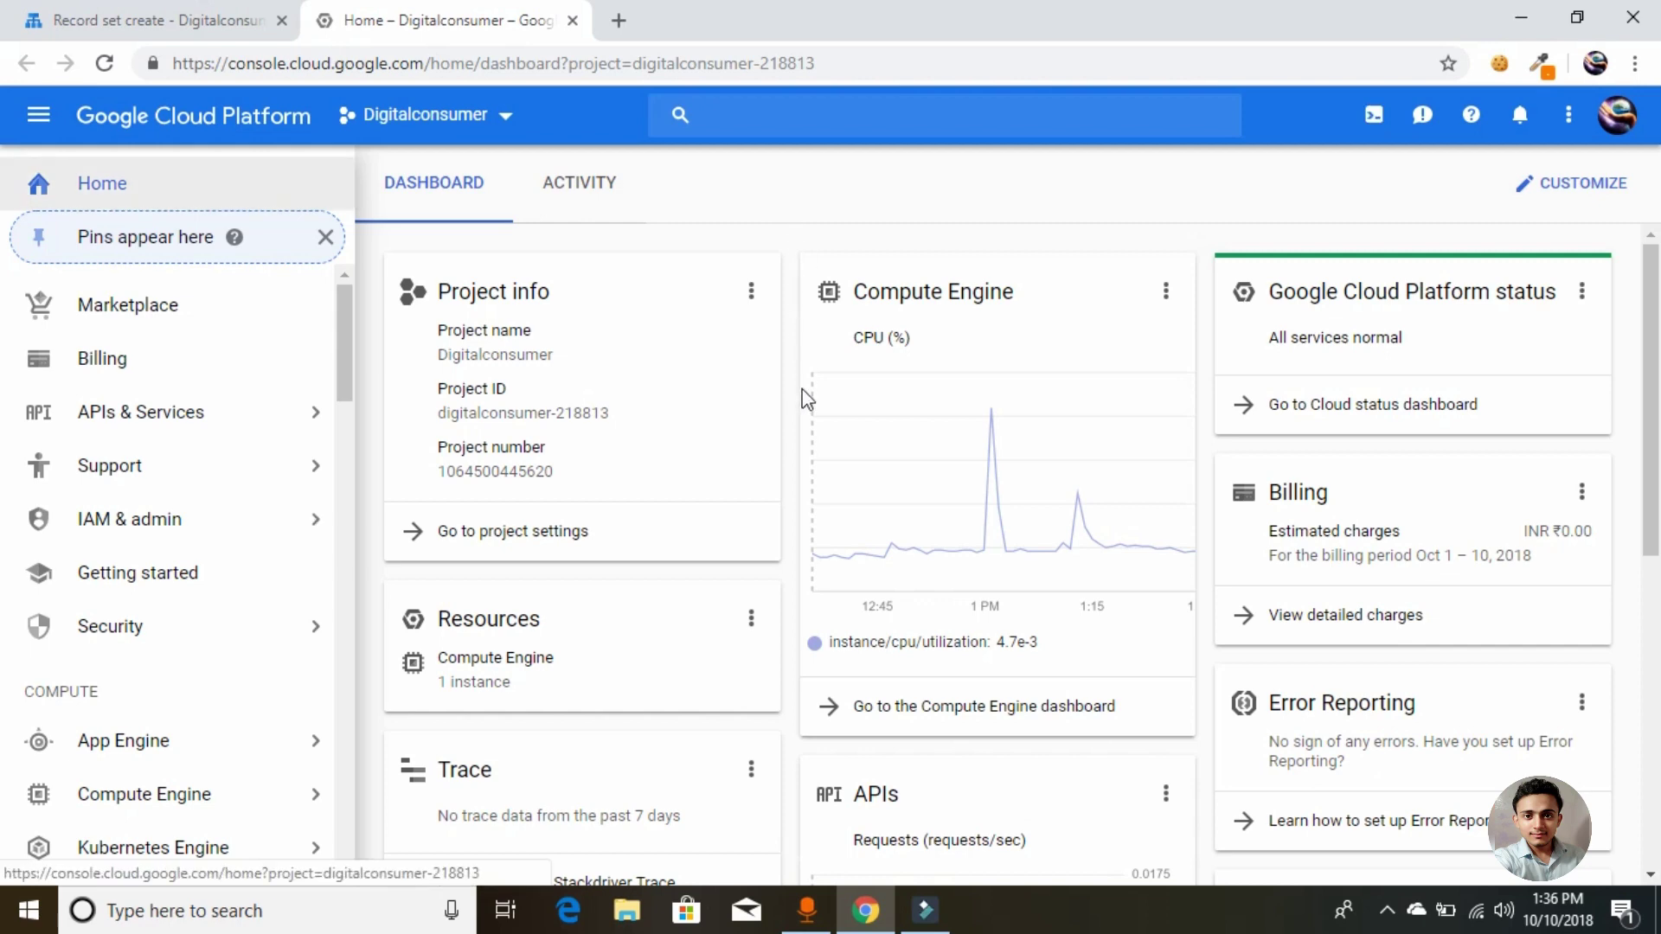
click(897, 723)
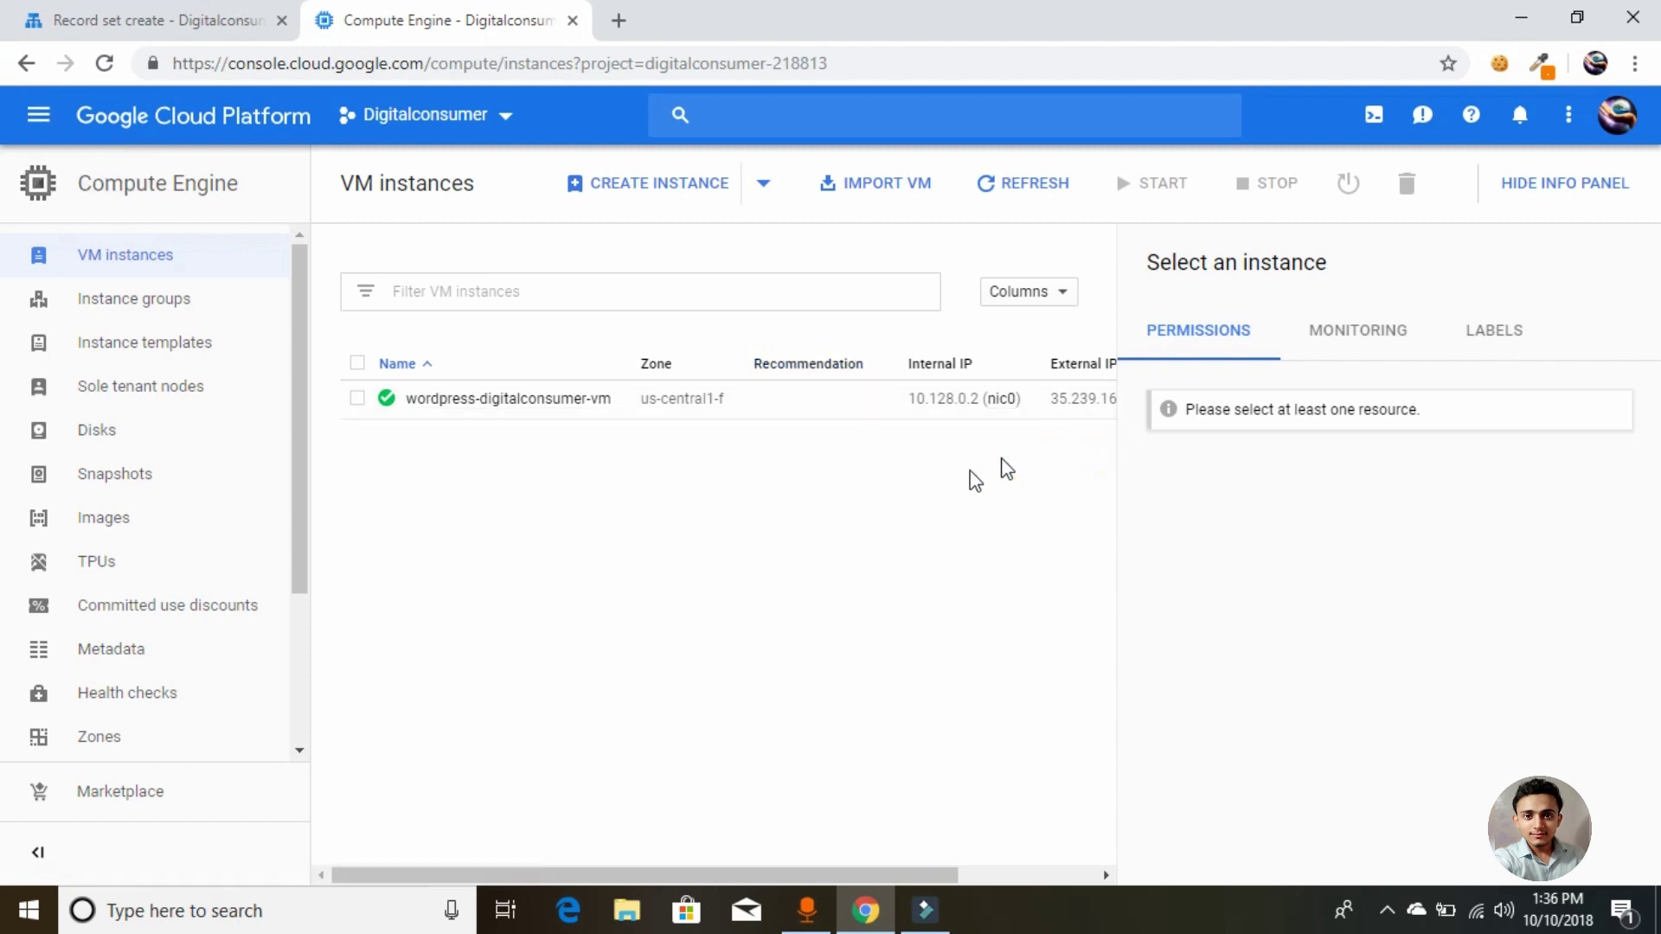
Step: Copy the external IP address of the wordpress-digitalconsumer-vm instance
drag(801, 884, 963, 874)
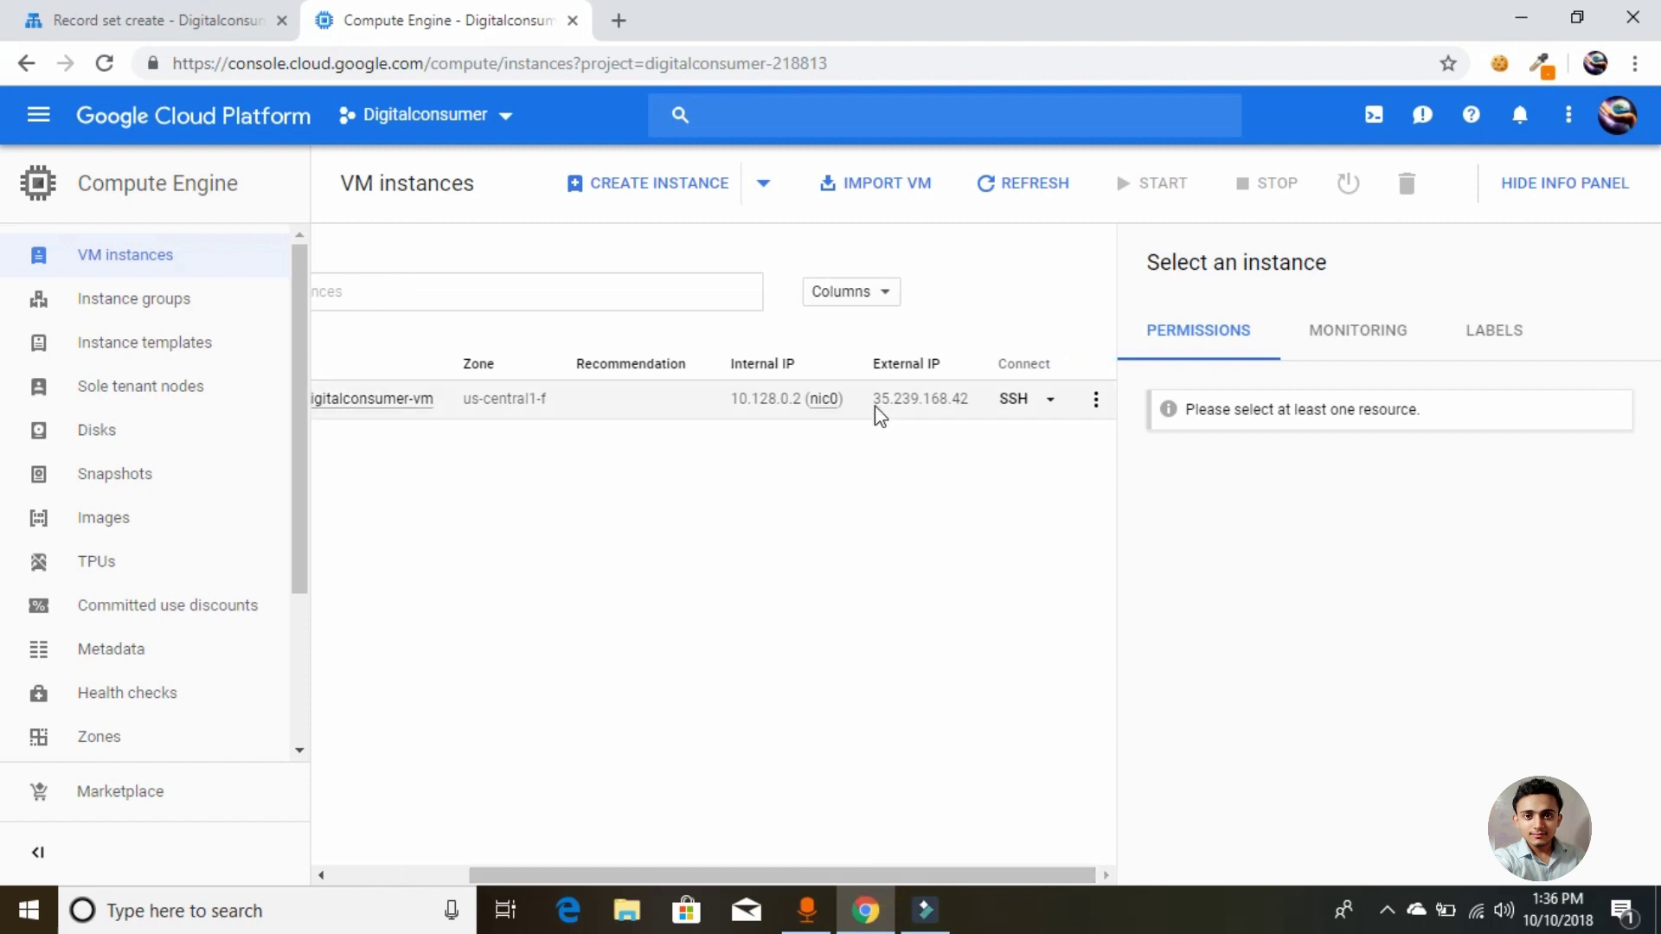
drag(874, 395, 961, 406)
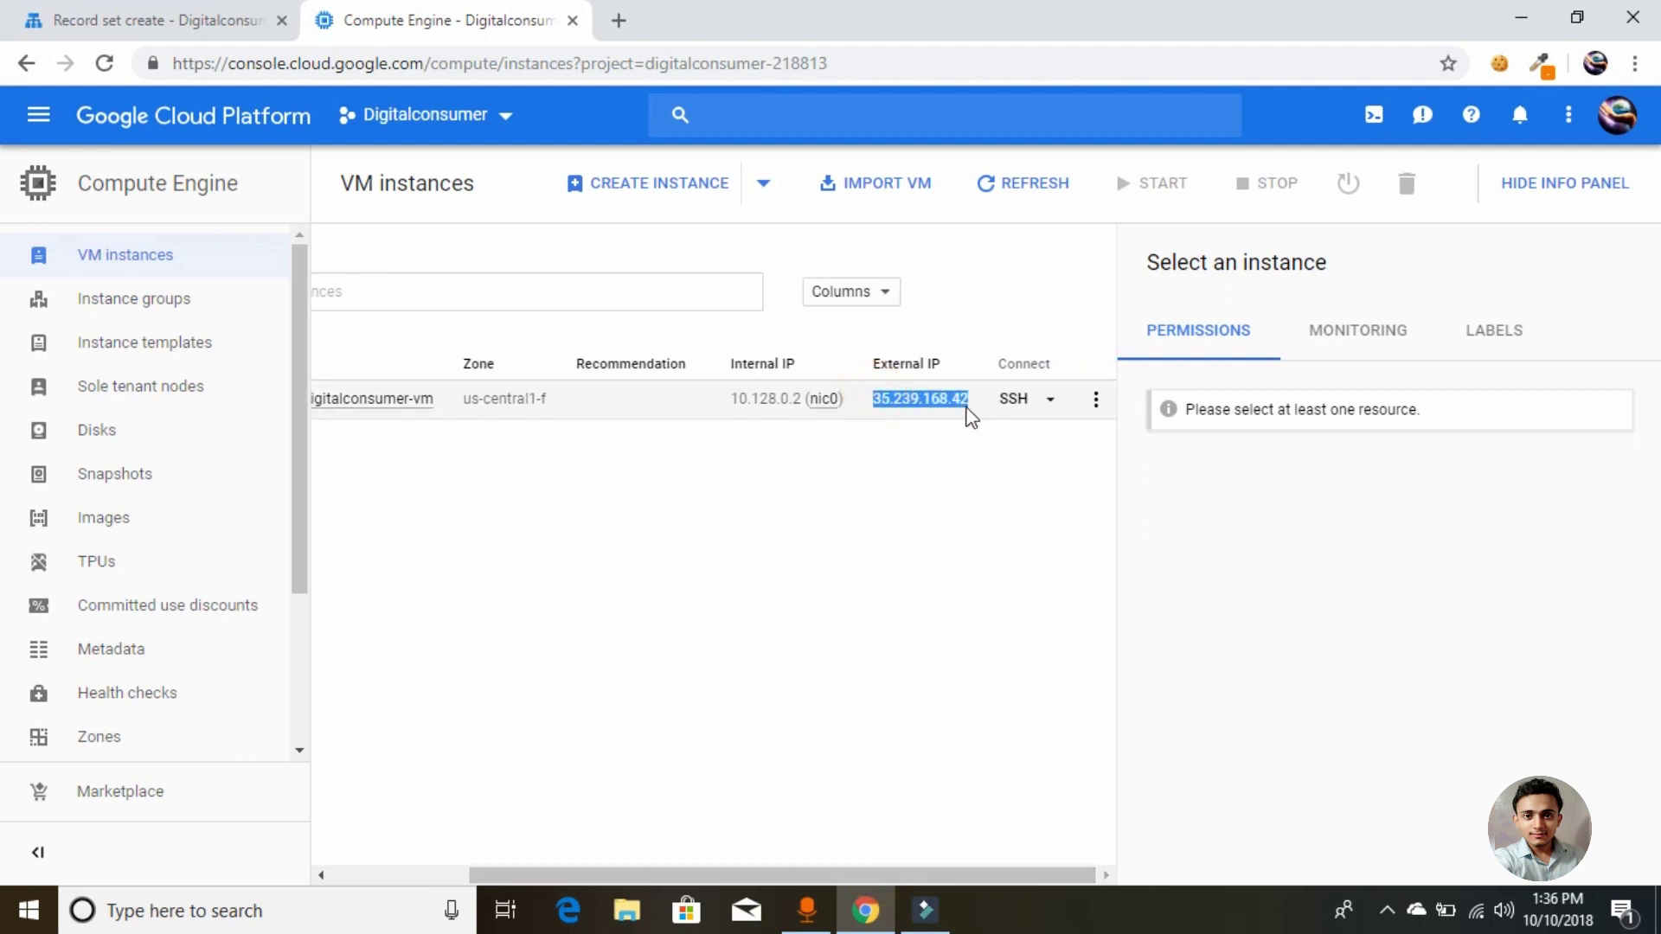
right_click(962, 413)
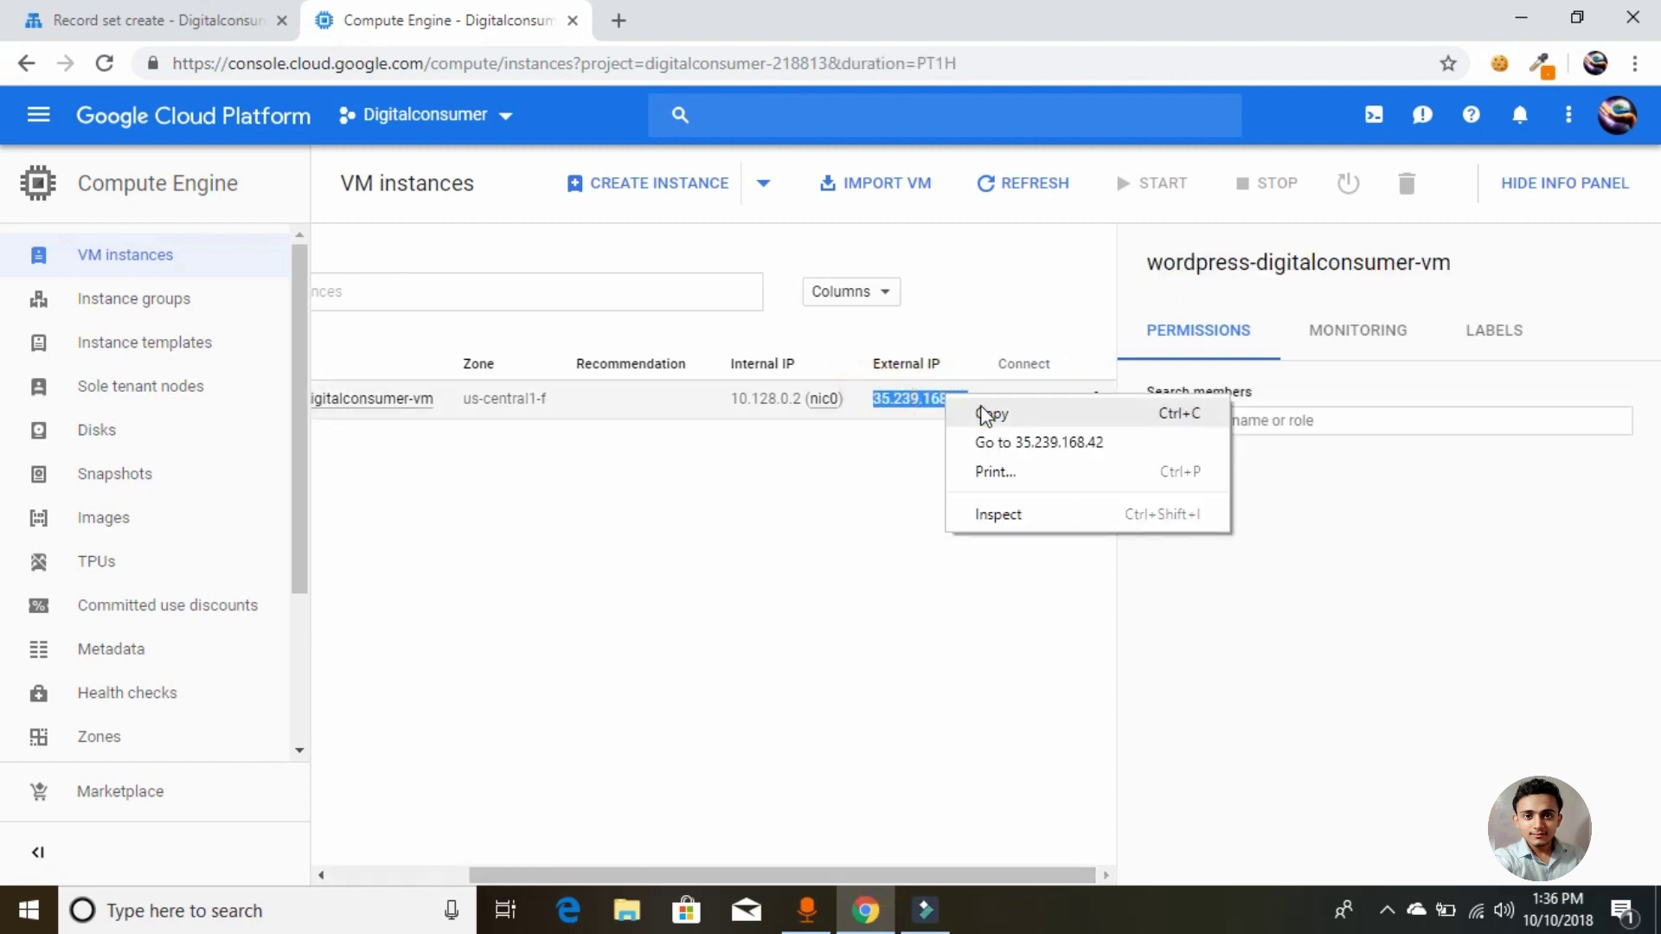
click(983, 414)
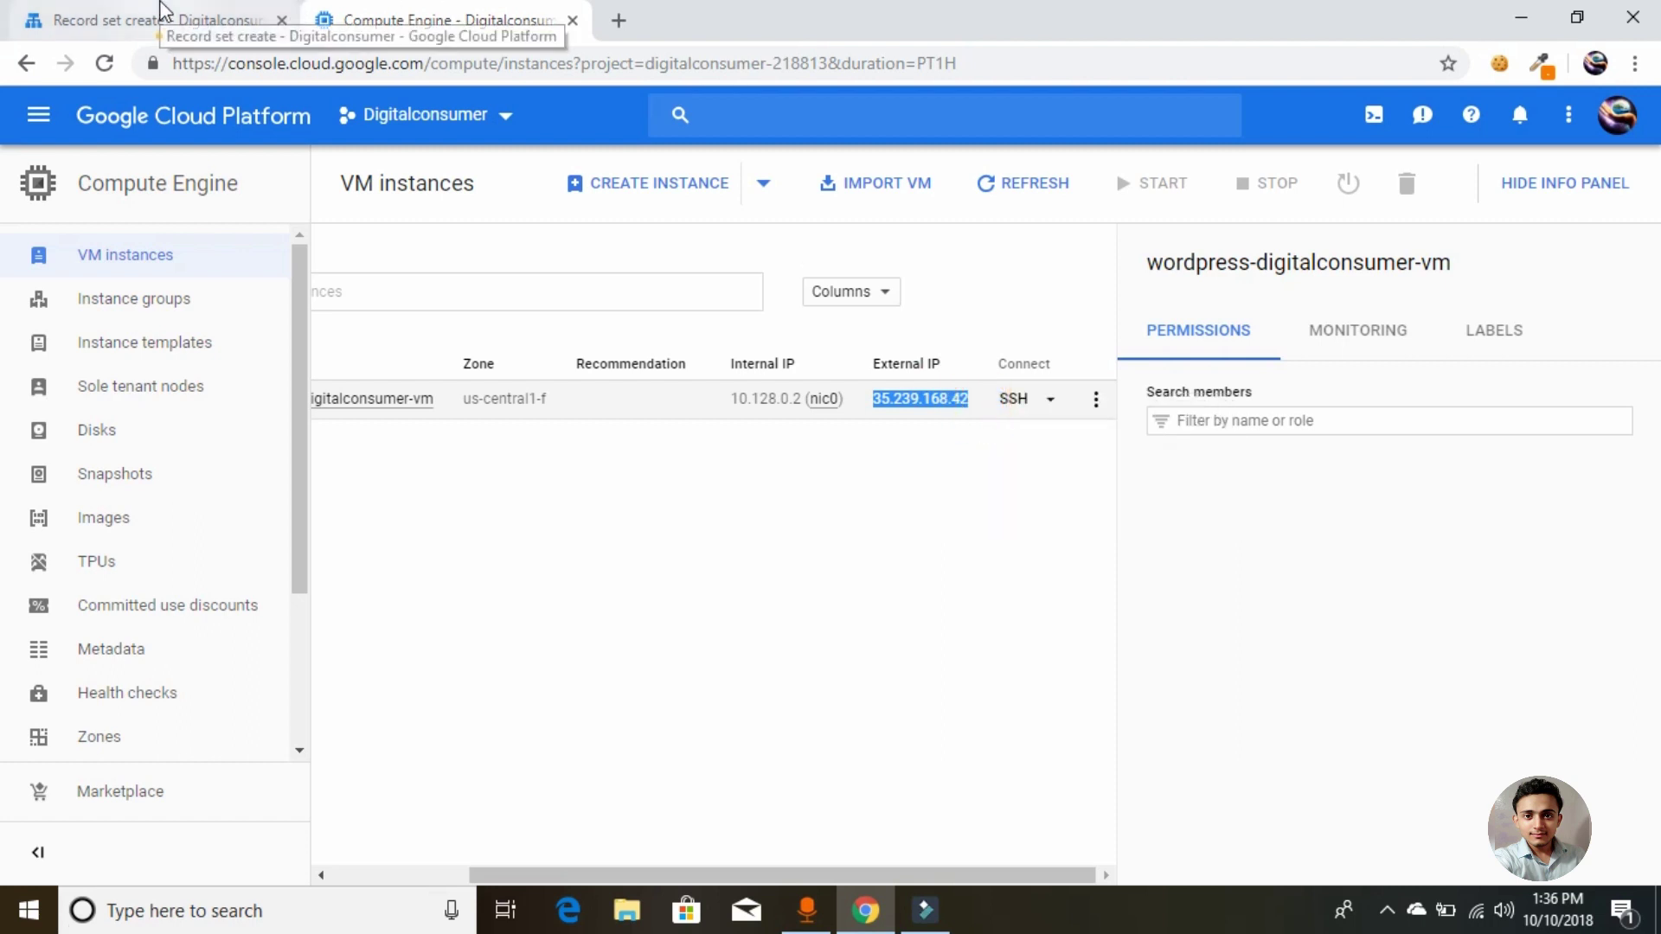
Step: Create an A record for digitalconsumer.info with the copied IPv4 address 35.239.168.42 and a TTL of 5 minutes
click(161, 12)
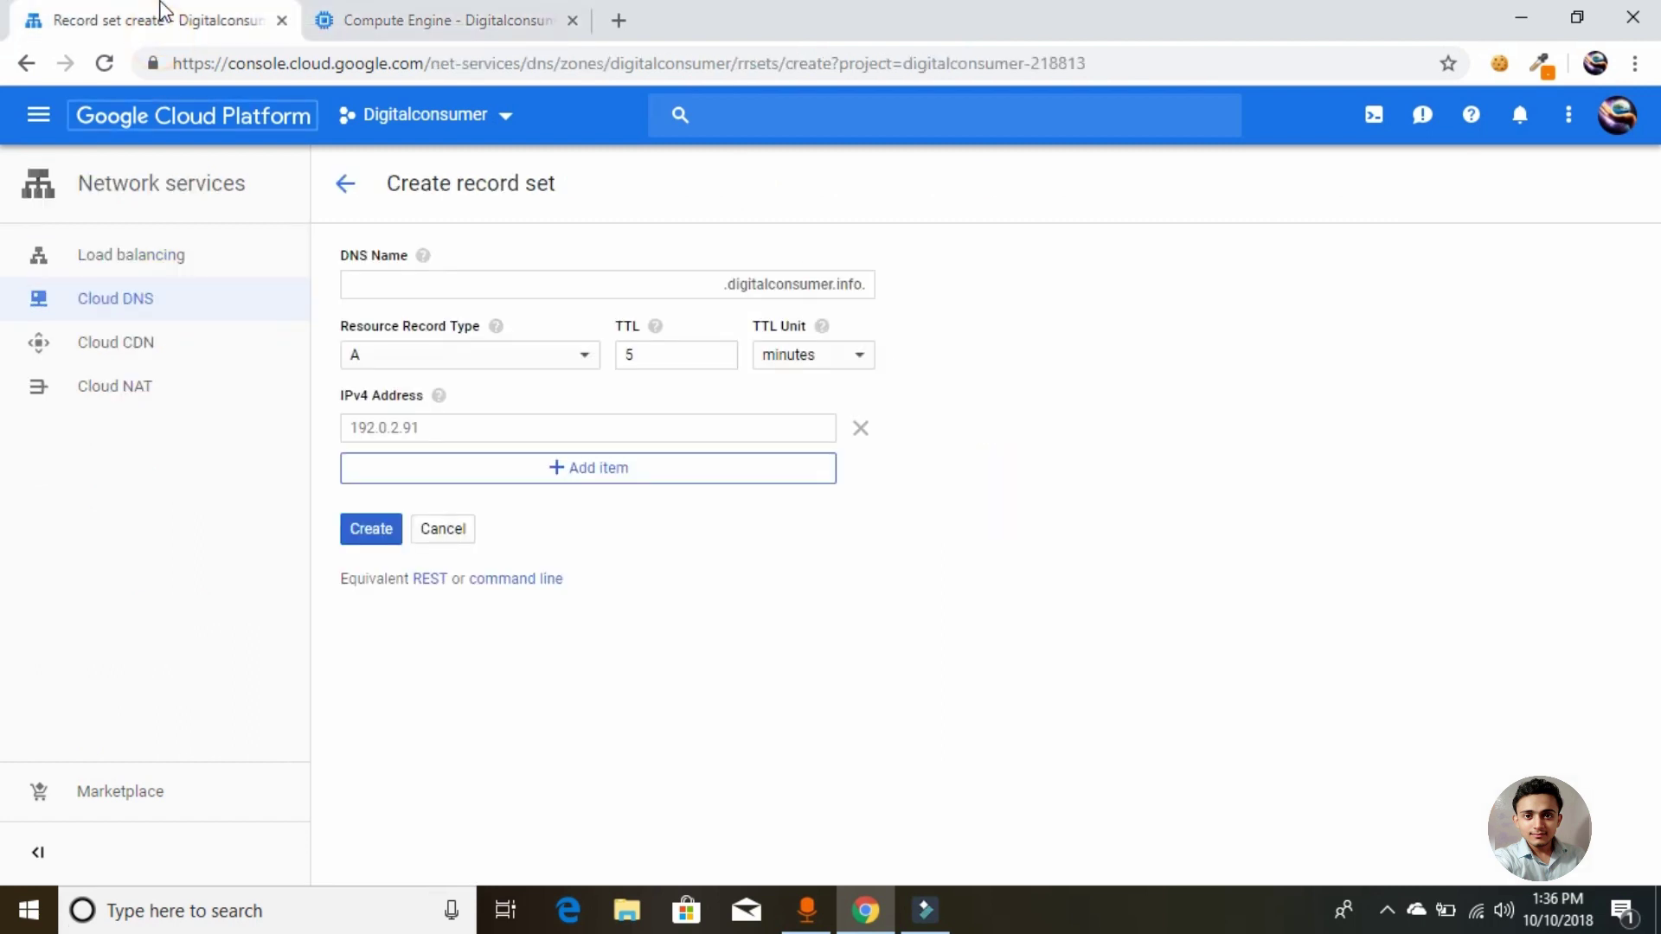
click(449, 424)
right_click(448, 423)
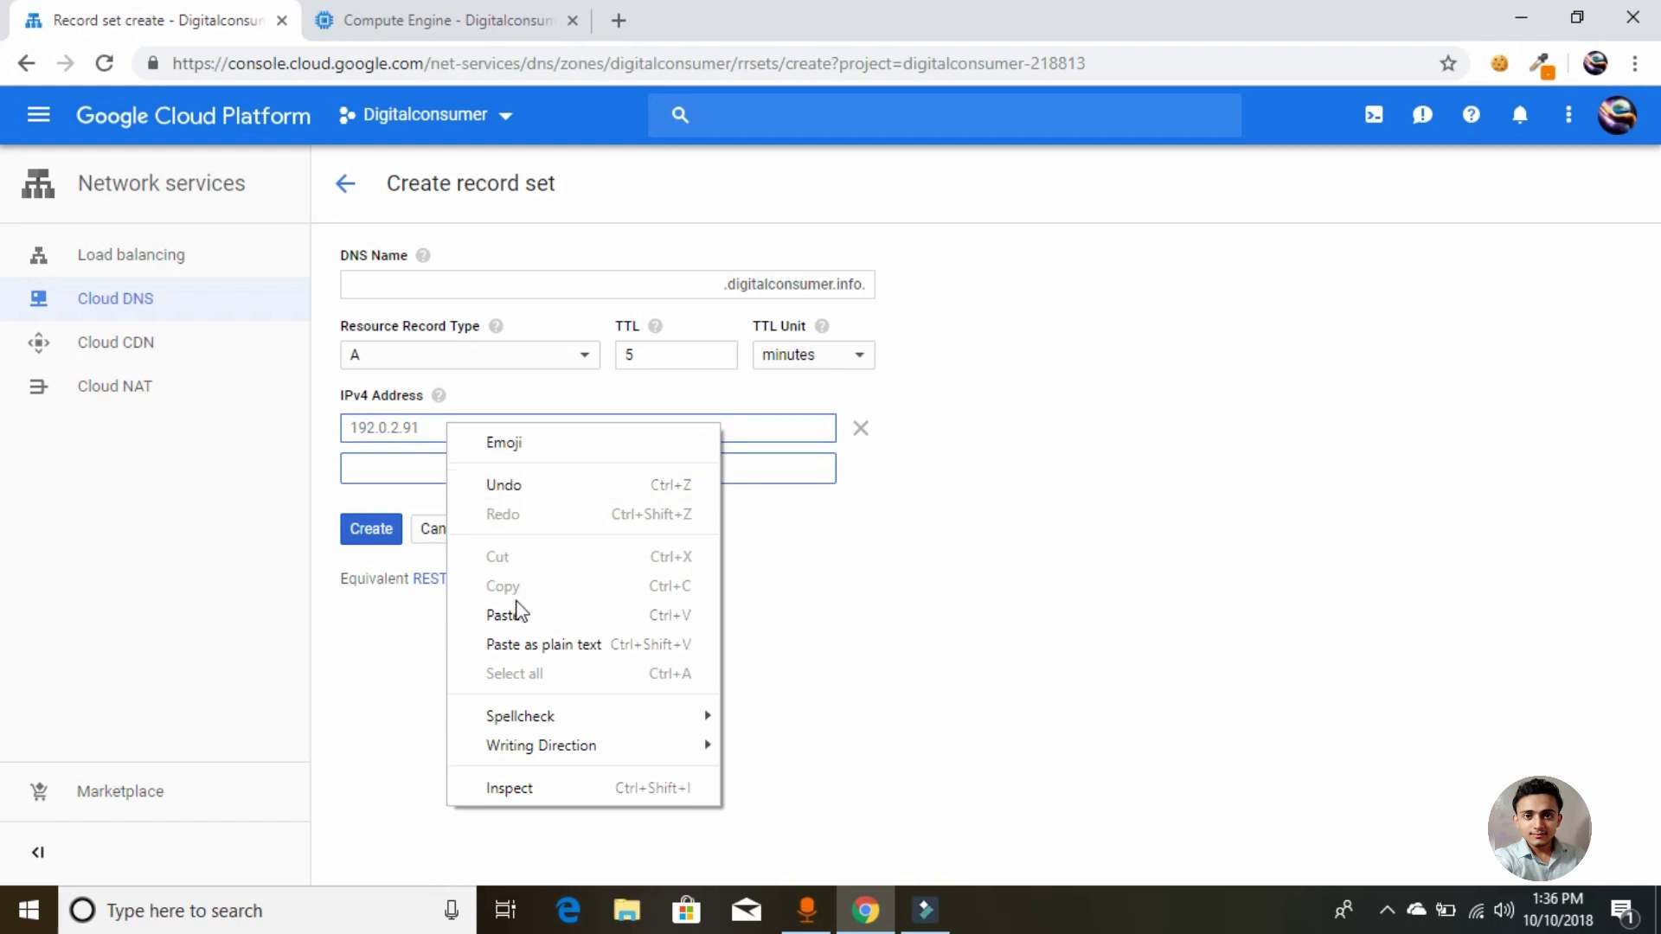
click(510, 615)
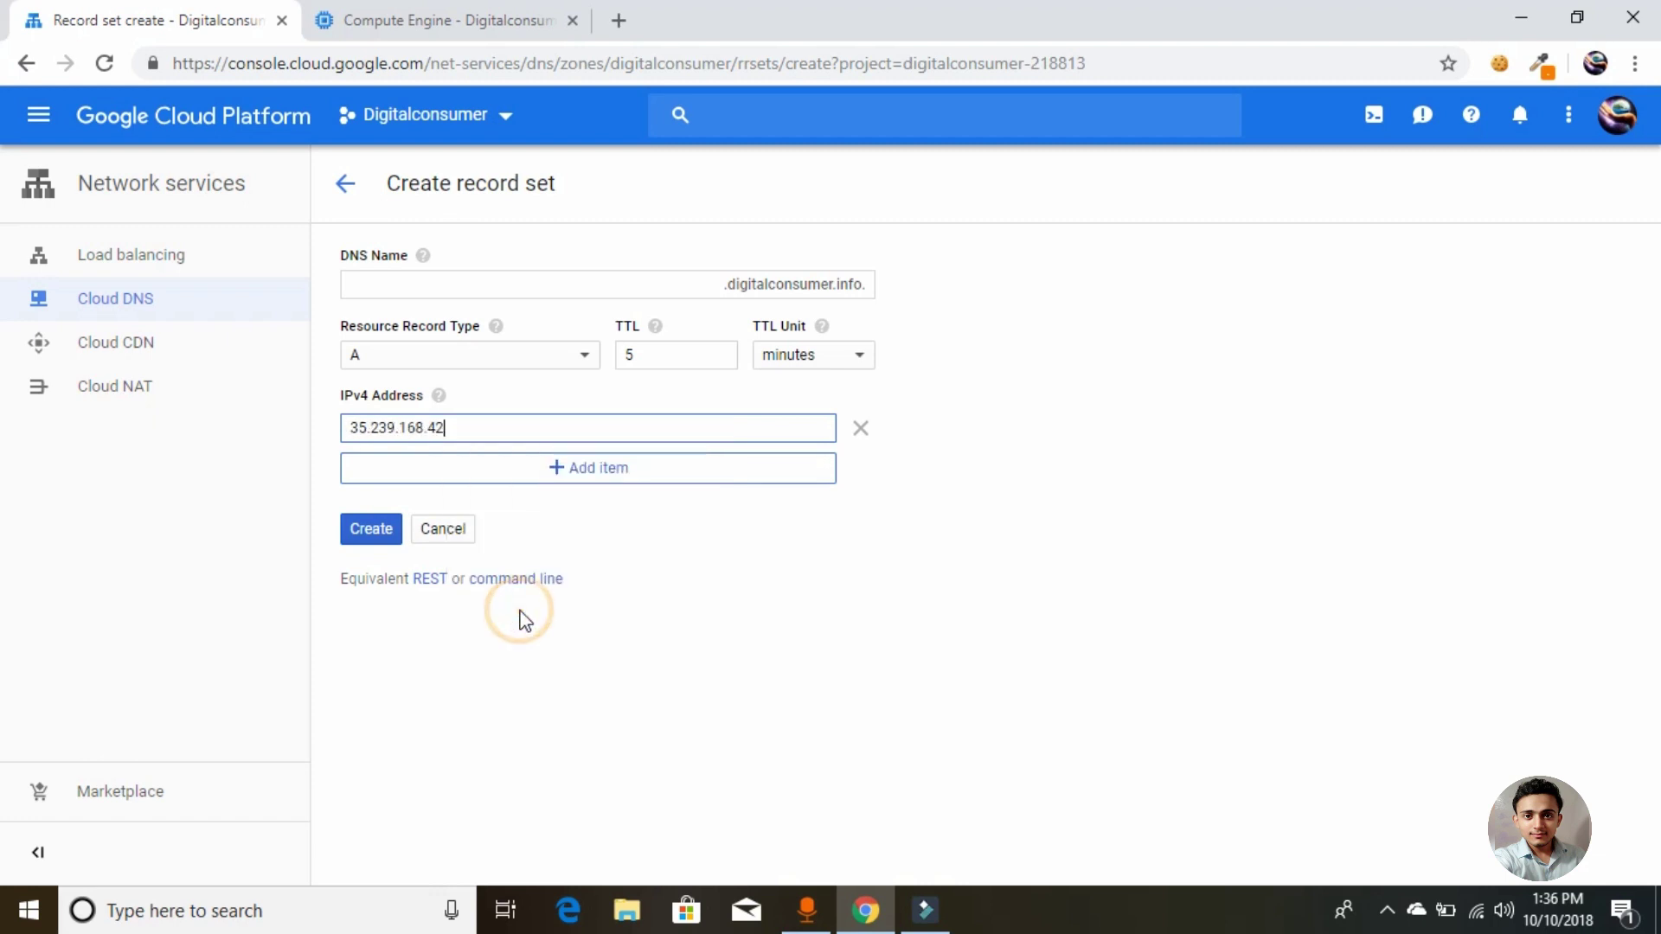
click(367, 535)
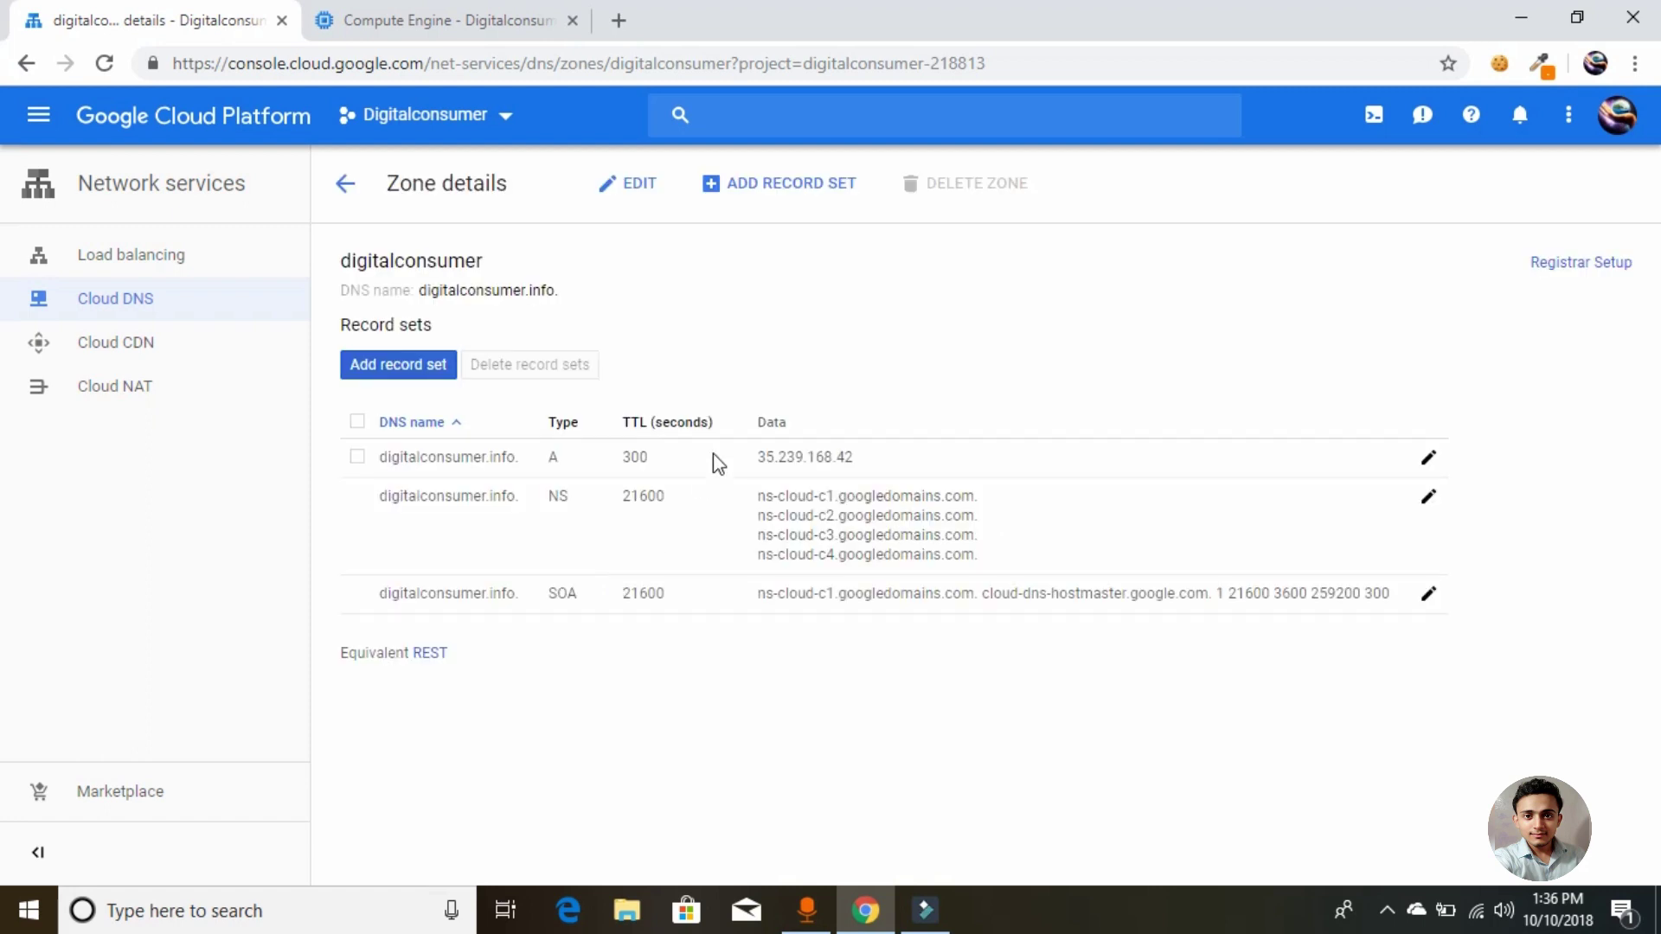
Step: Start another record set with the DNS name www and the resource record type CNAME
click(765, 194)
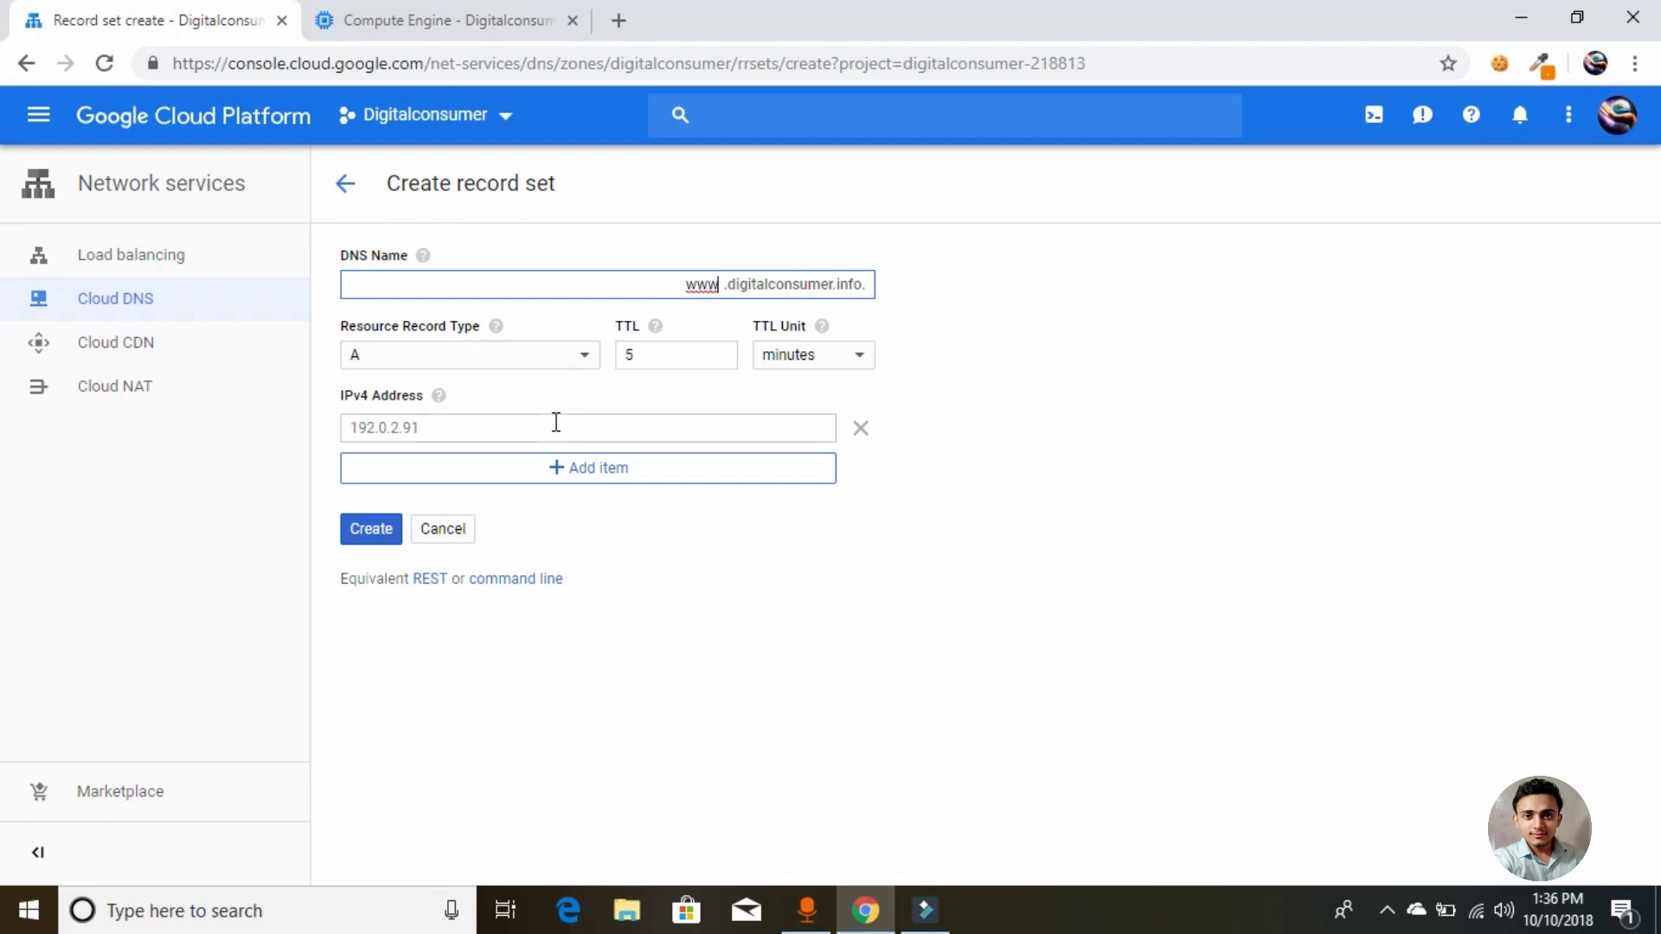
click(582, 356)
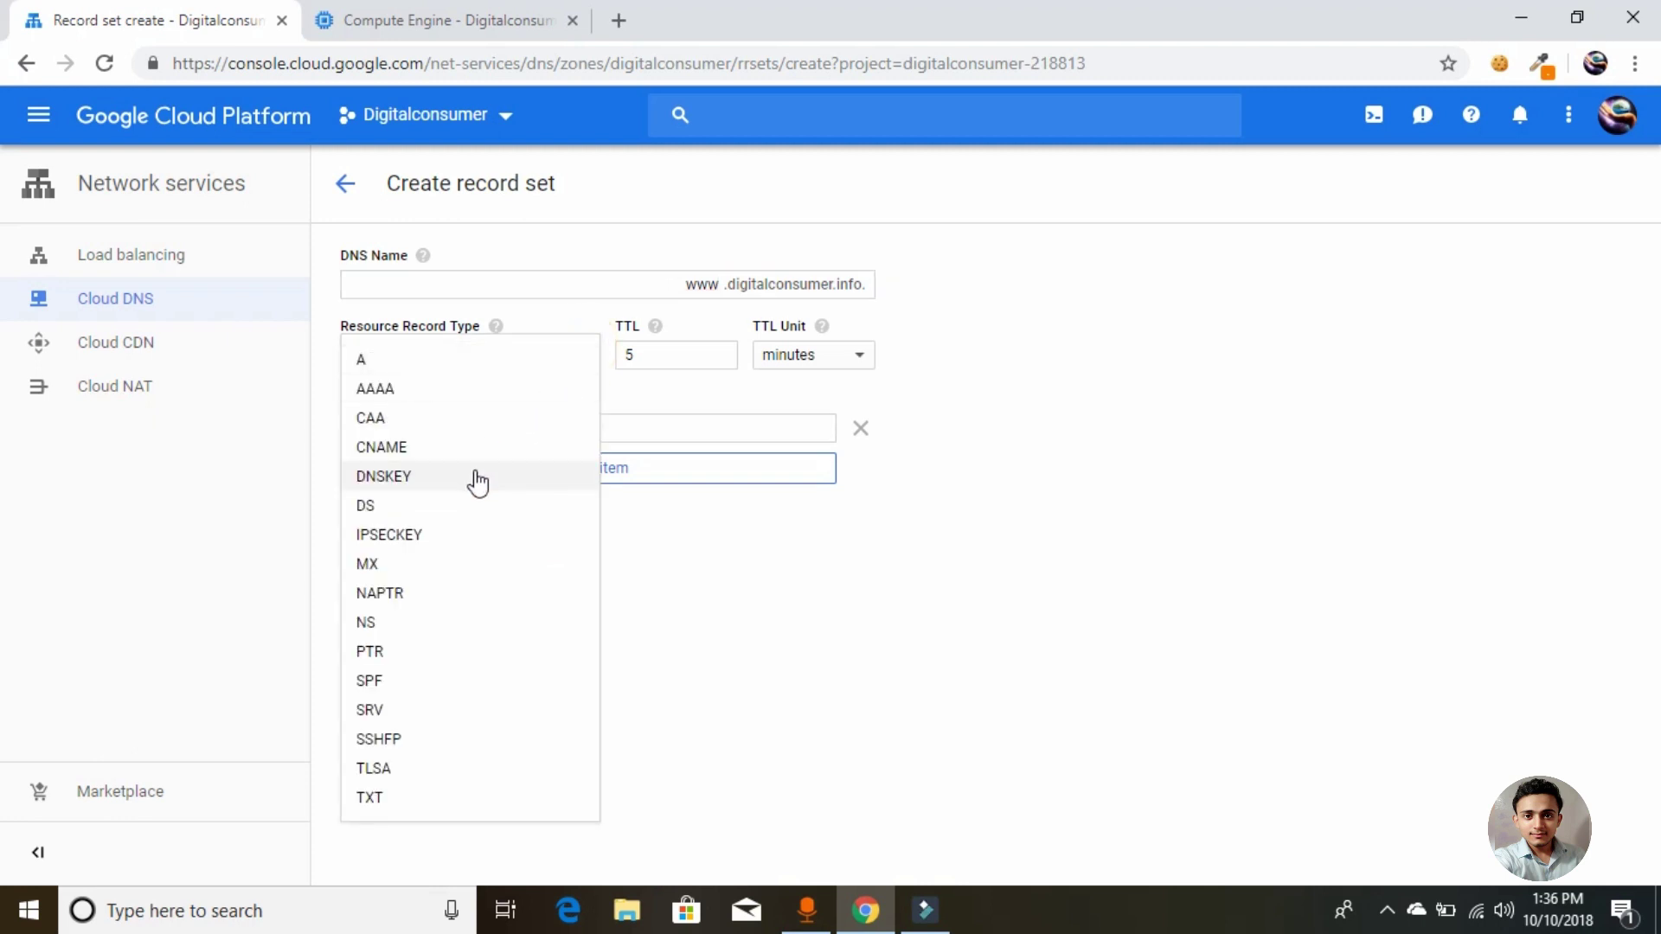
click(467, 445)
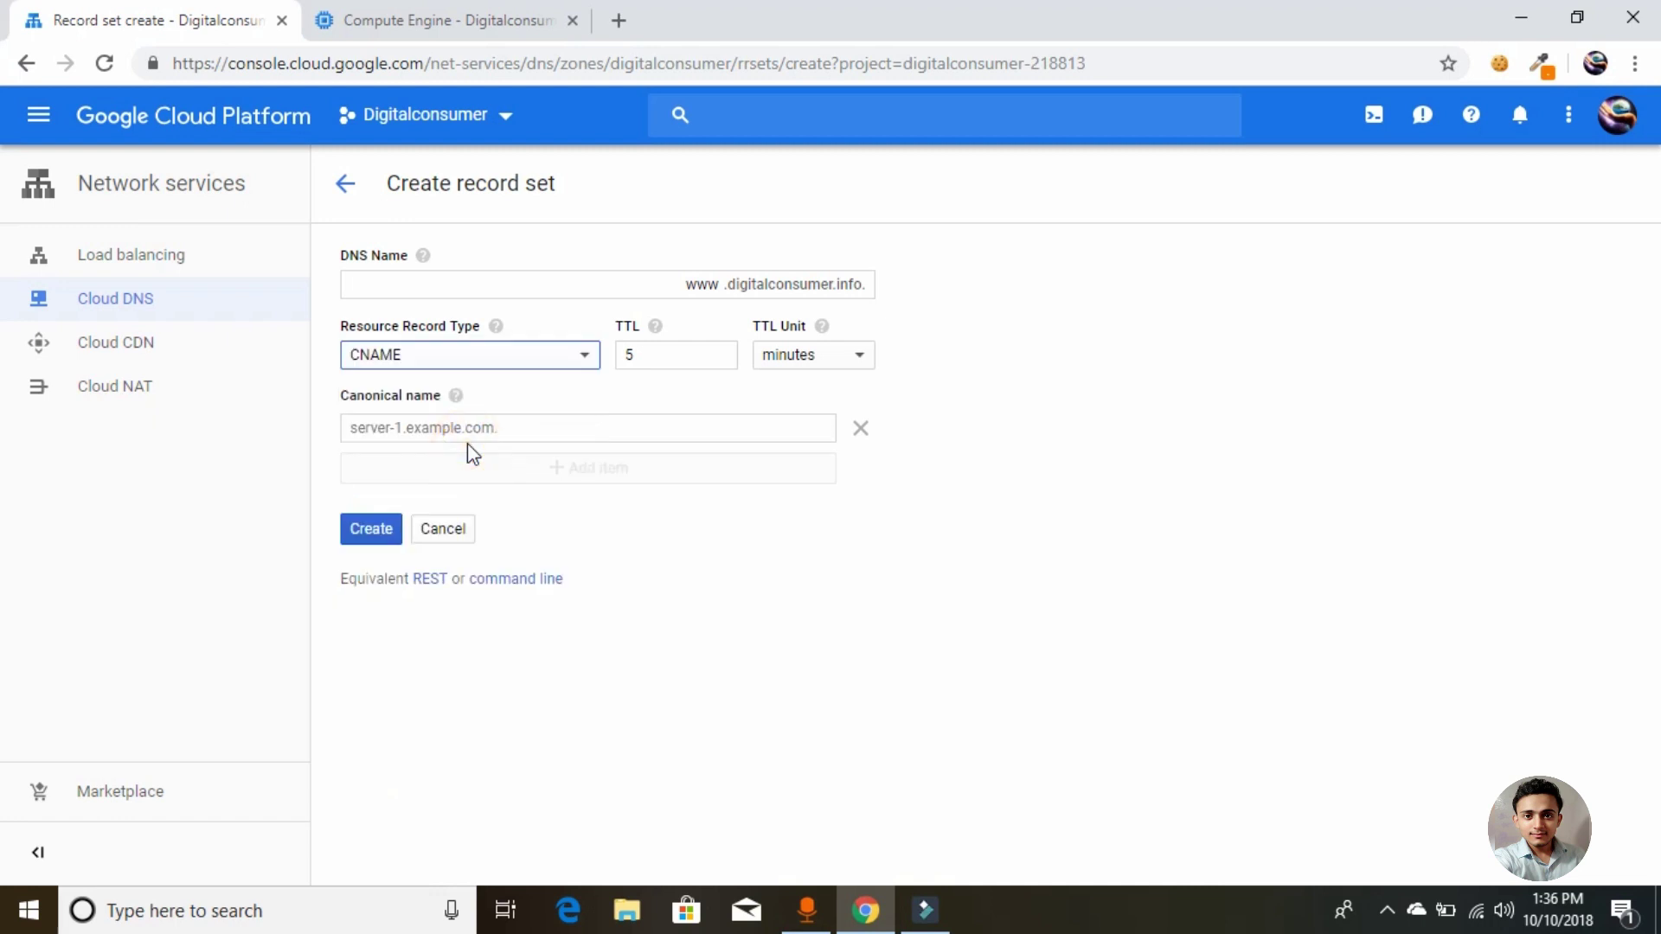
Step: Enter digitalconsumer.info as the canonical name and create the www CNAME record
click(502, 430)
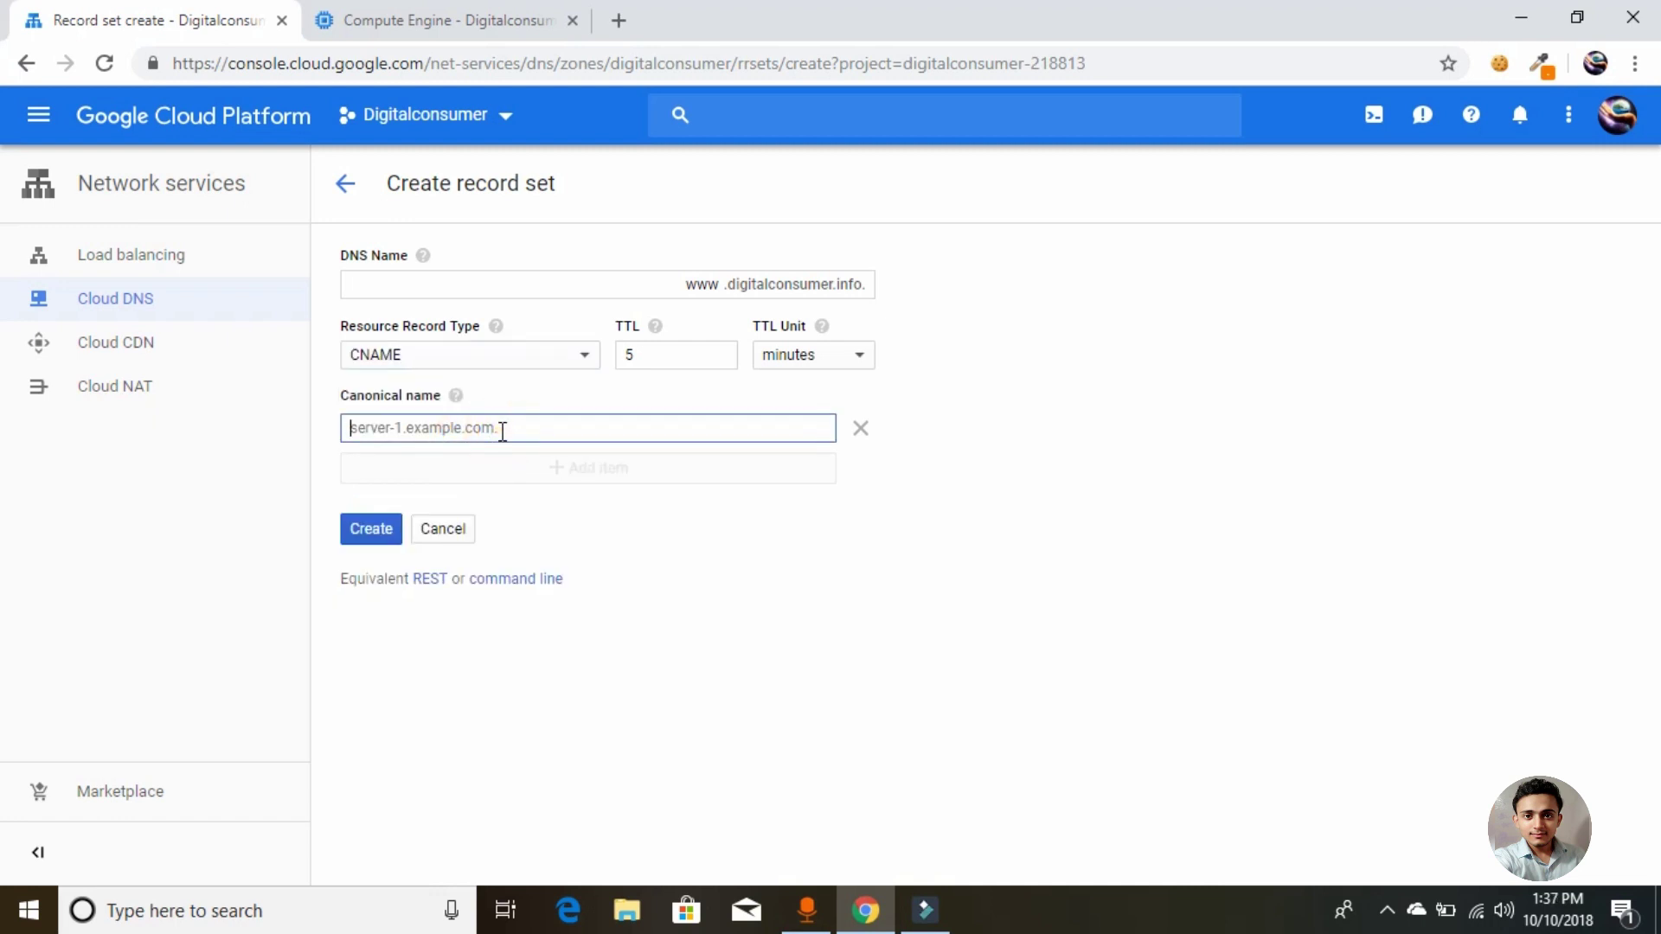
text(d)
key(BackSpace)
key(ctrl+v)
key(BackSpace)
key(BackSpace)
key(BackSpace)
key(BackSpace)
key(BackSpace)
key(BackSpace)
key(BackSpace)
key(BackSpace)
key(BackSpace)
key(BackSpace)
key(BackSpace)
key(BackSpace)
text(d)
click(368, 535)
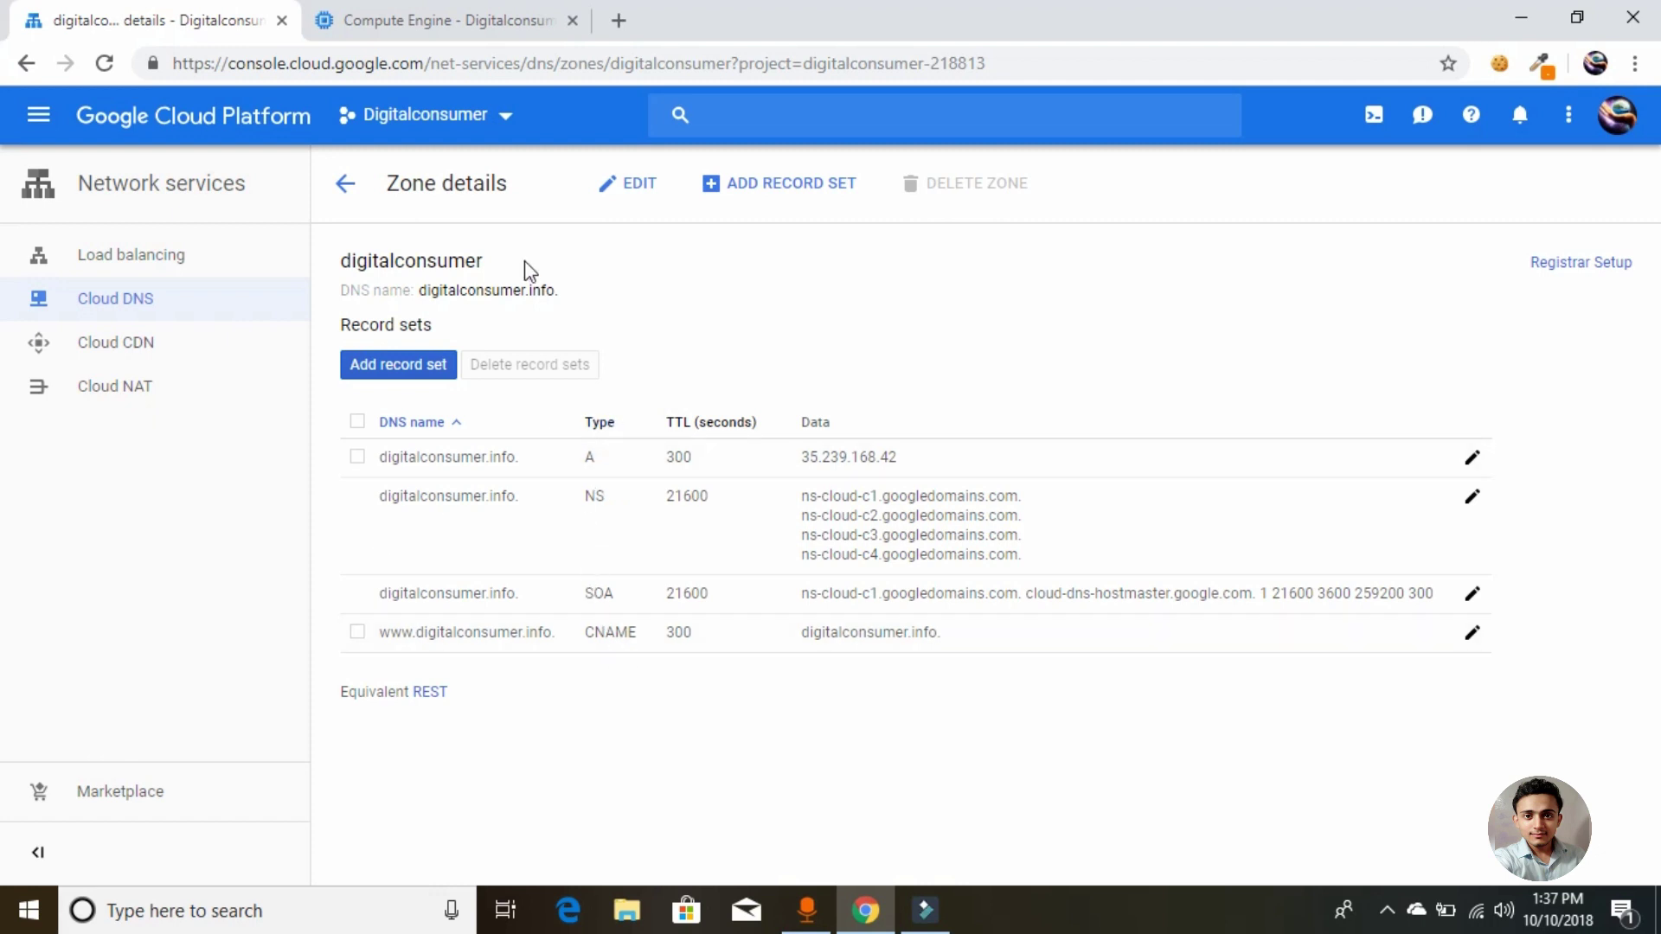
Step: Review the name servers in the zone's NS record and open znetlive.com in a new browser tab
click(618, 21)
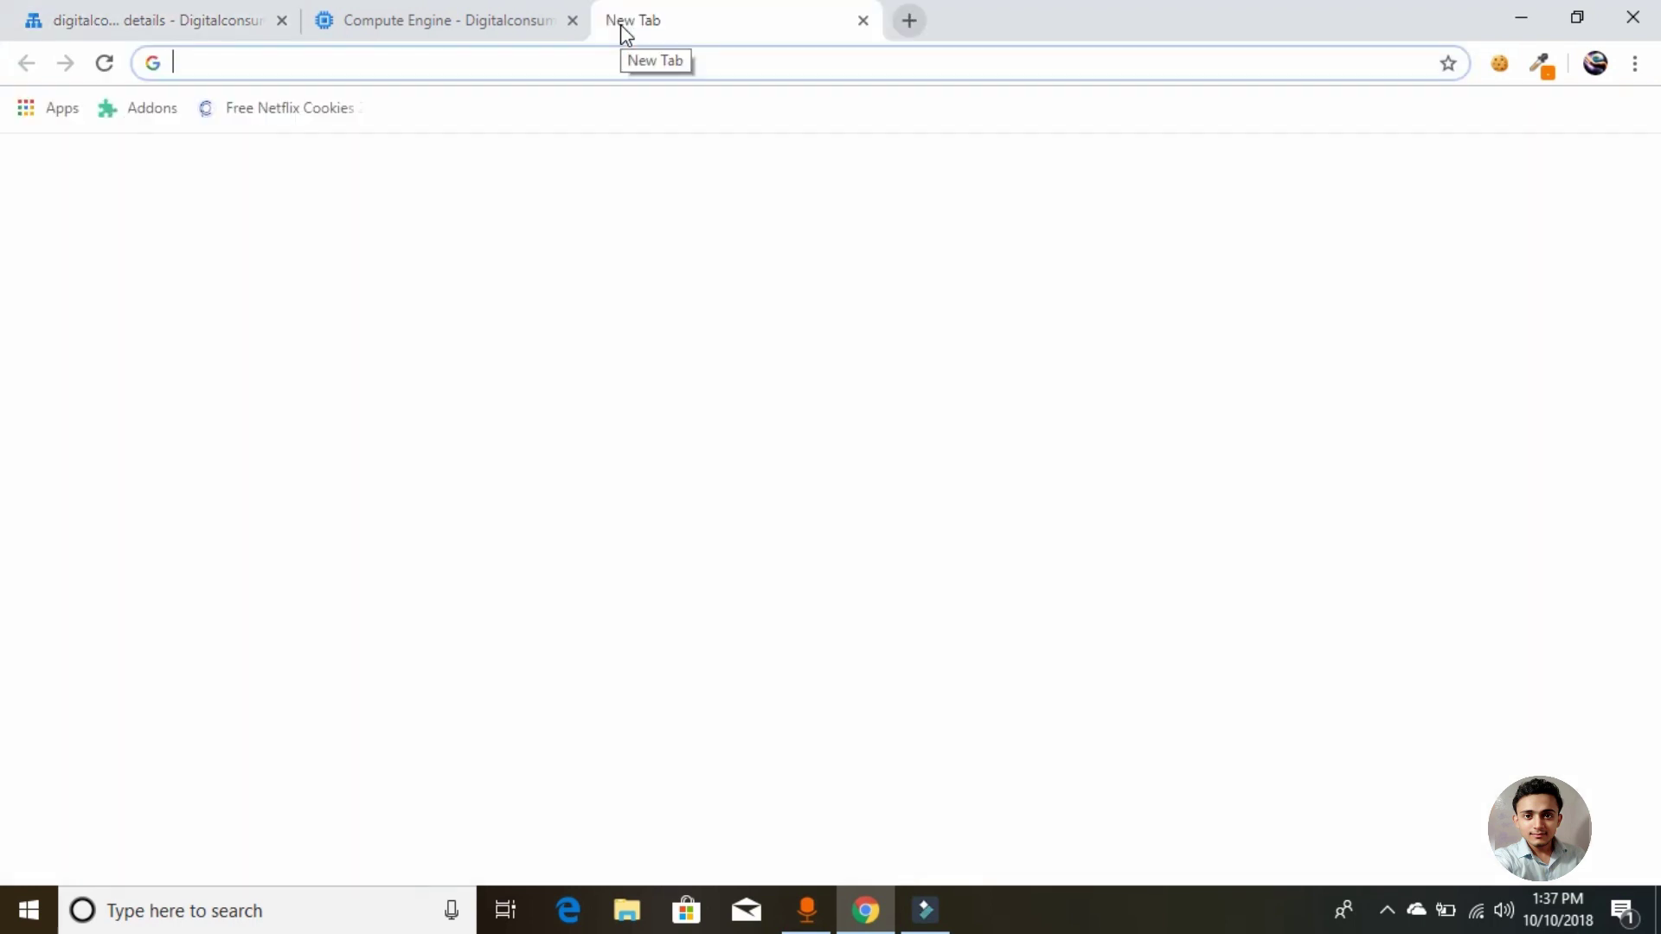
click(113, 19)
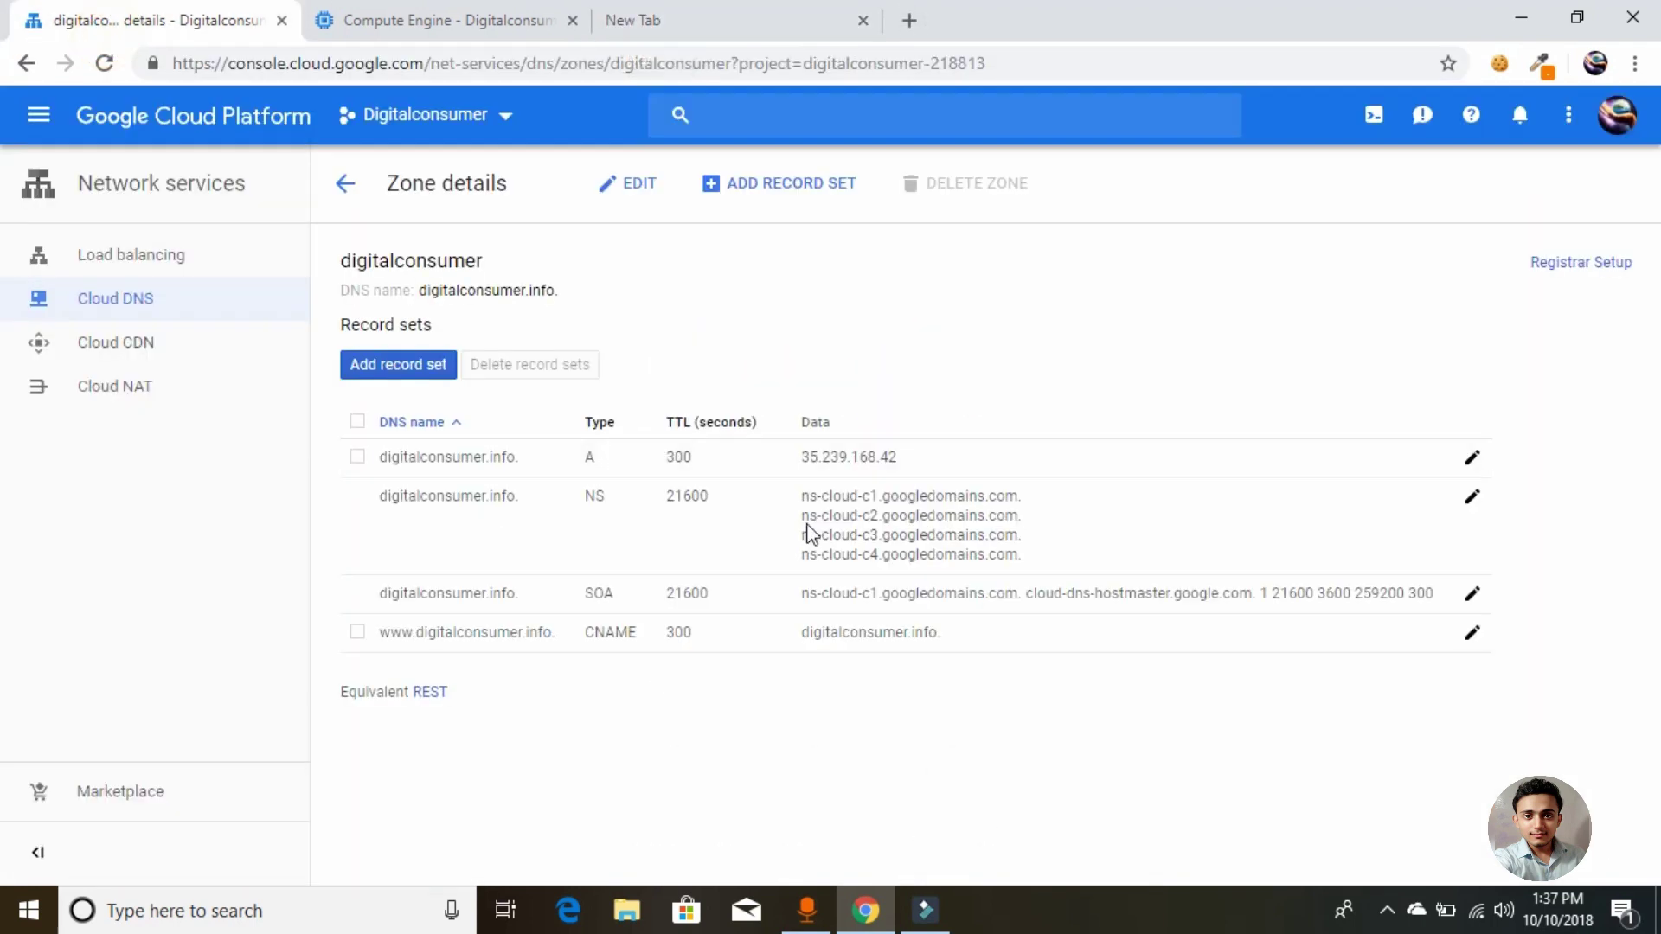
drag(801, 496, 1023, 568)
click(975, 357)
click(700, 12)
text(znetlive.com)
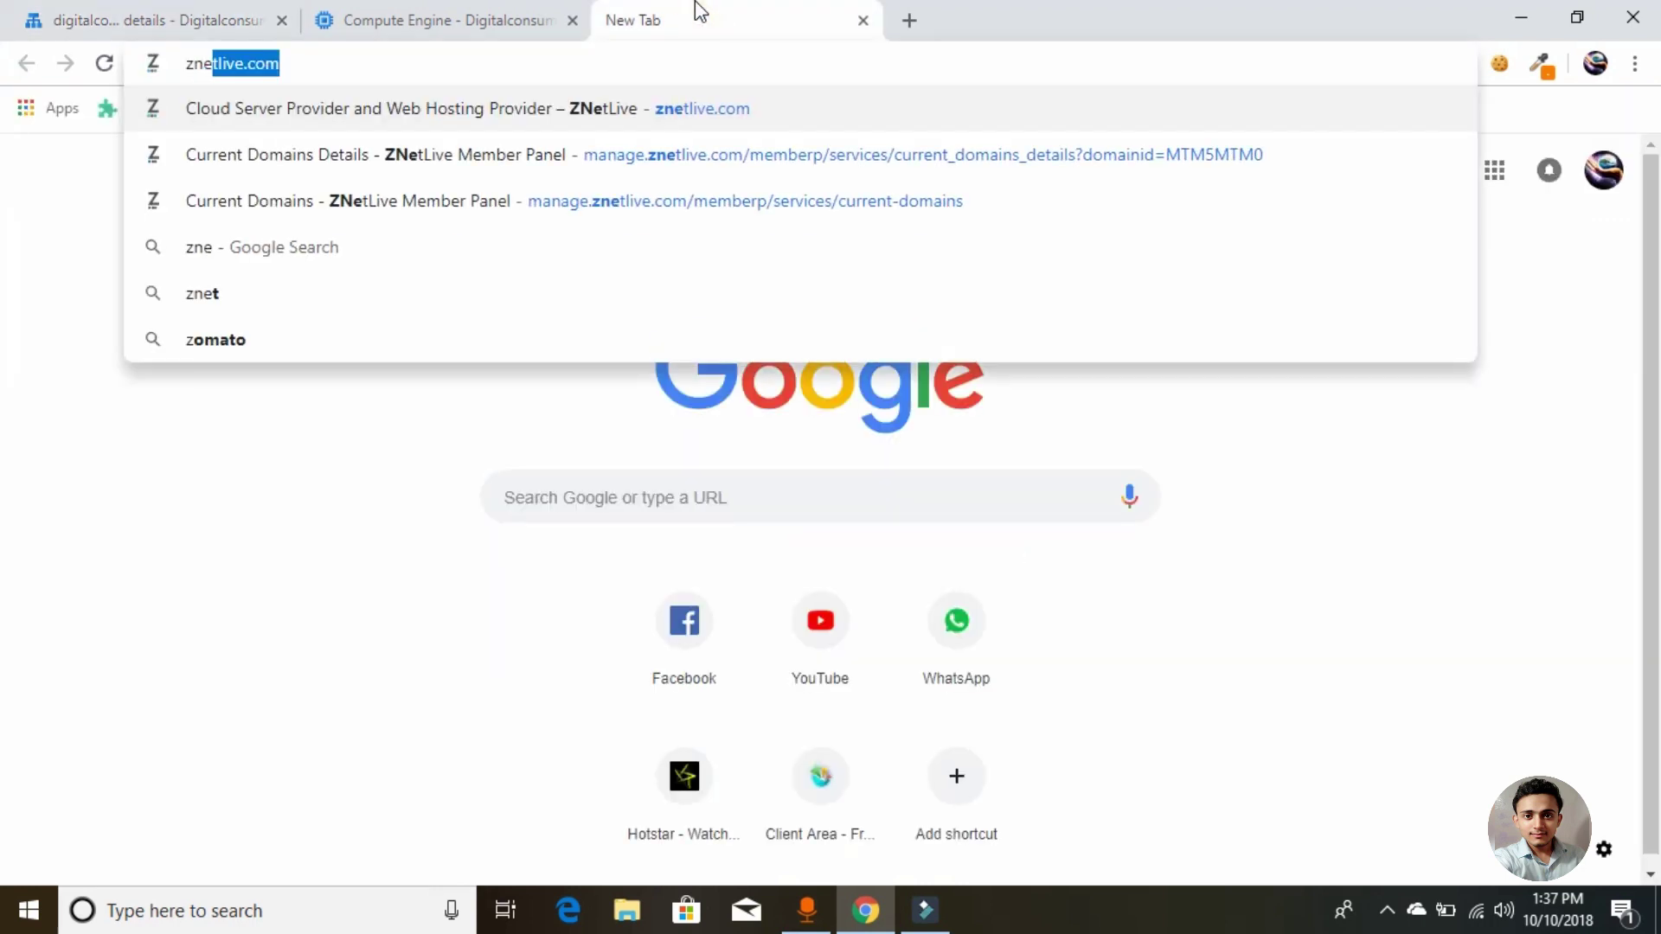
key(Return)
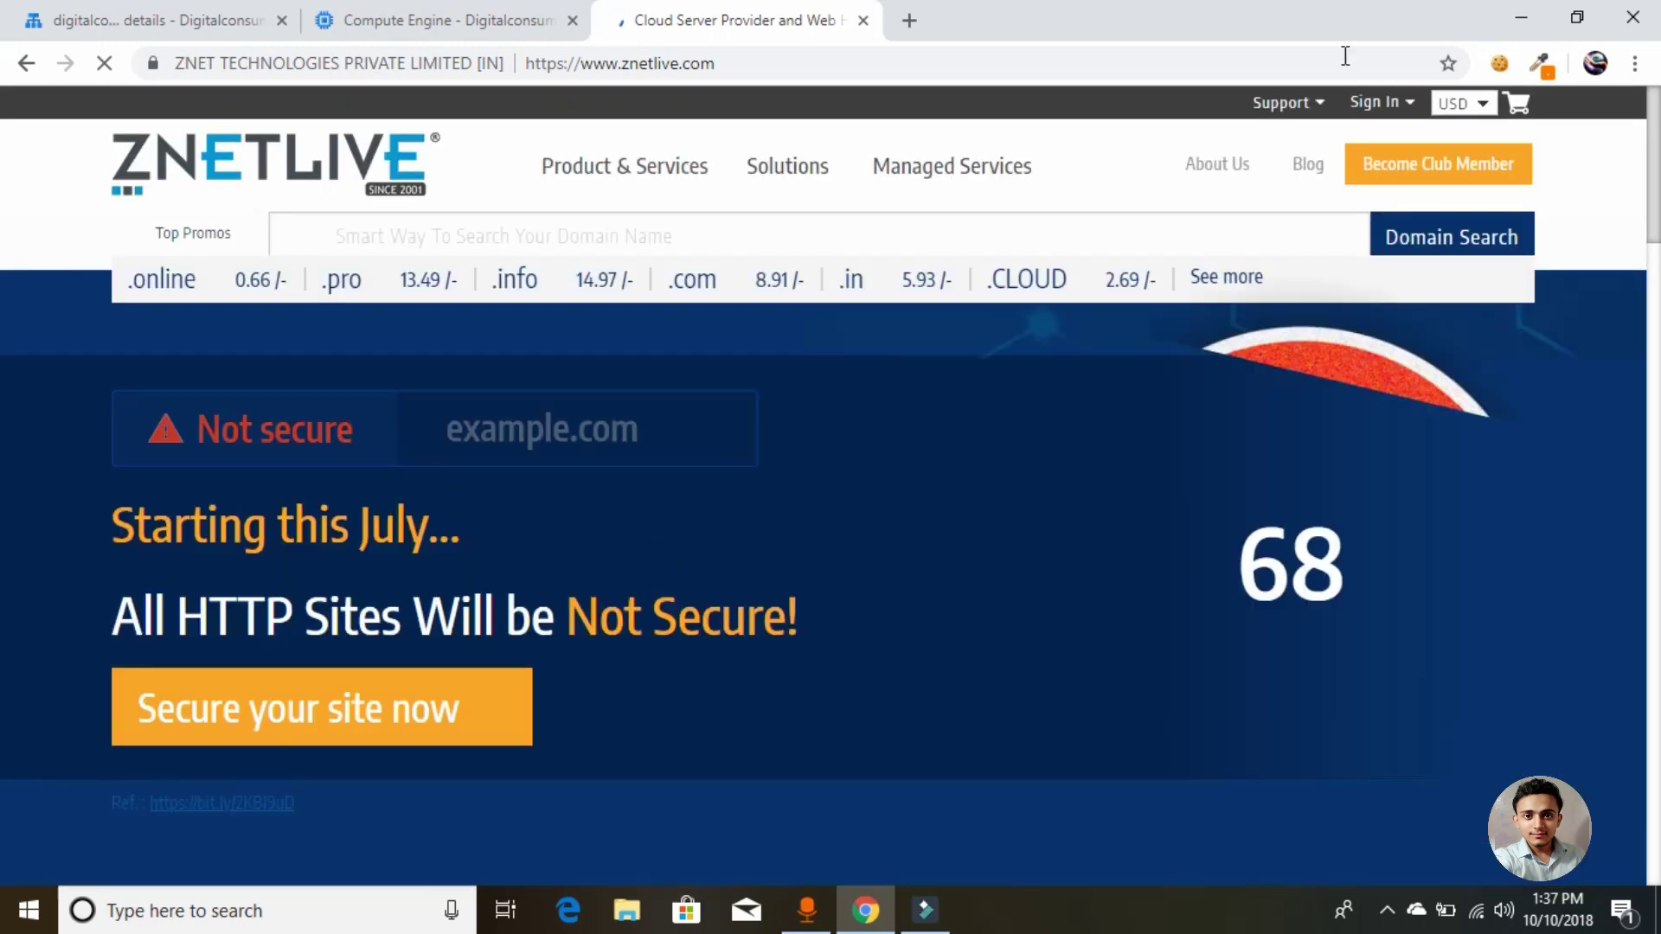
Step: Sign in to the ZNetLive account and open its domain management page
click(1392, 106)
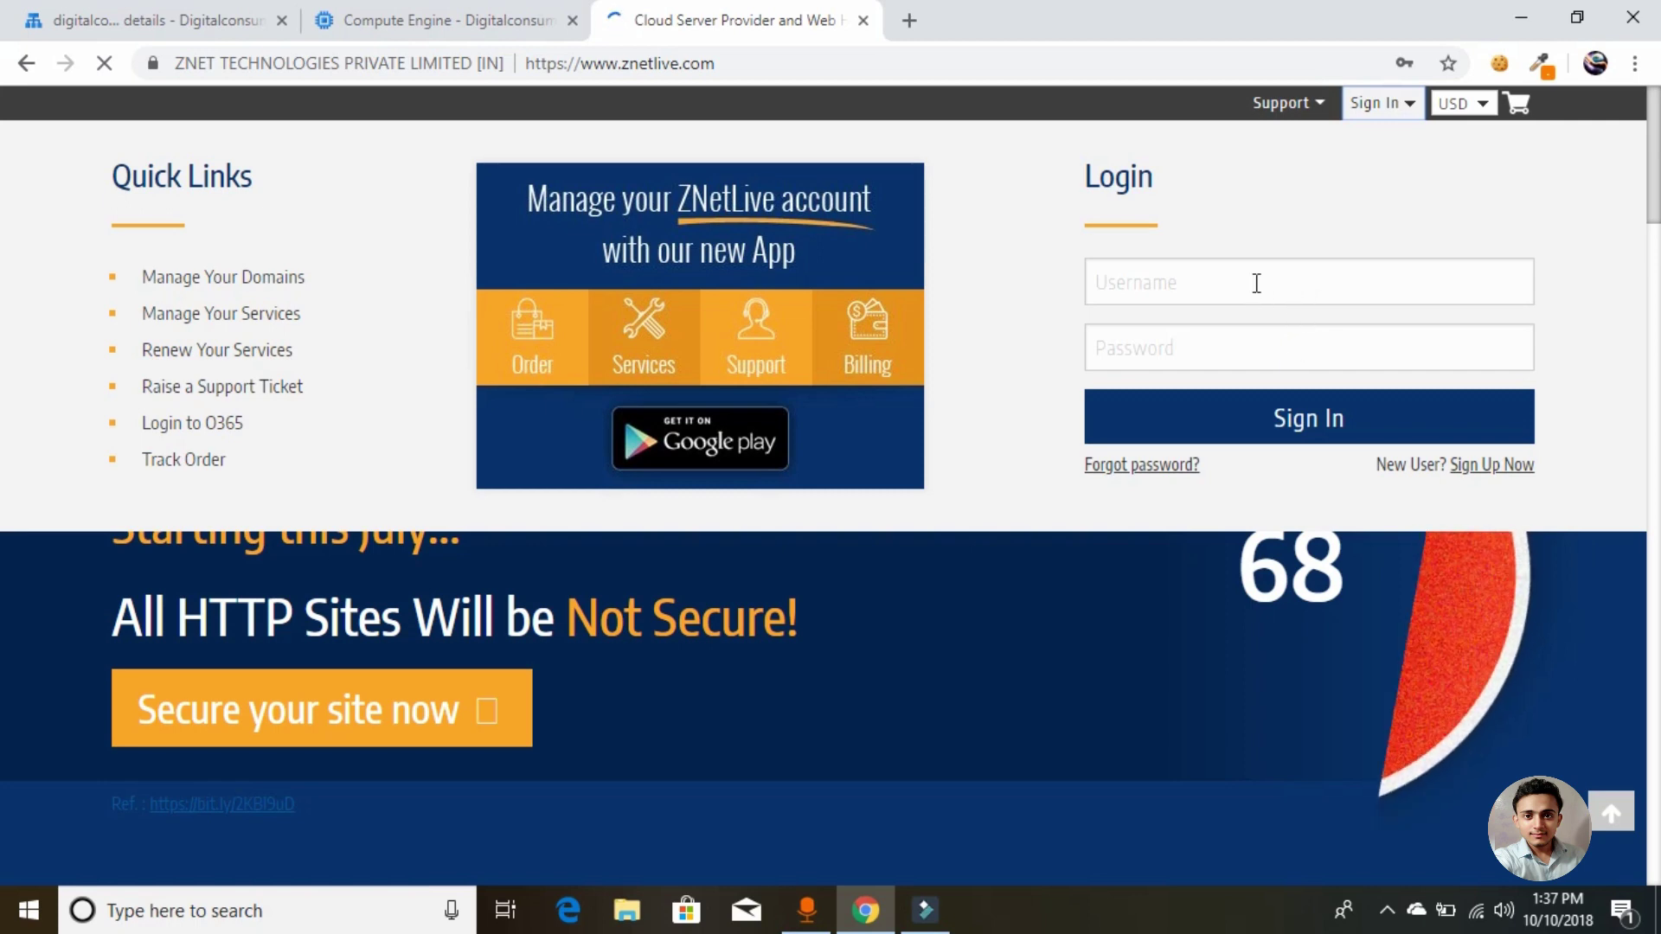
click(1291, 431)
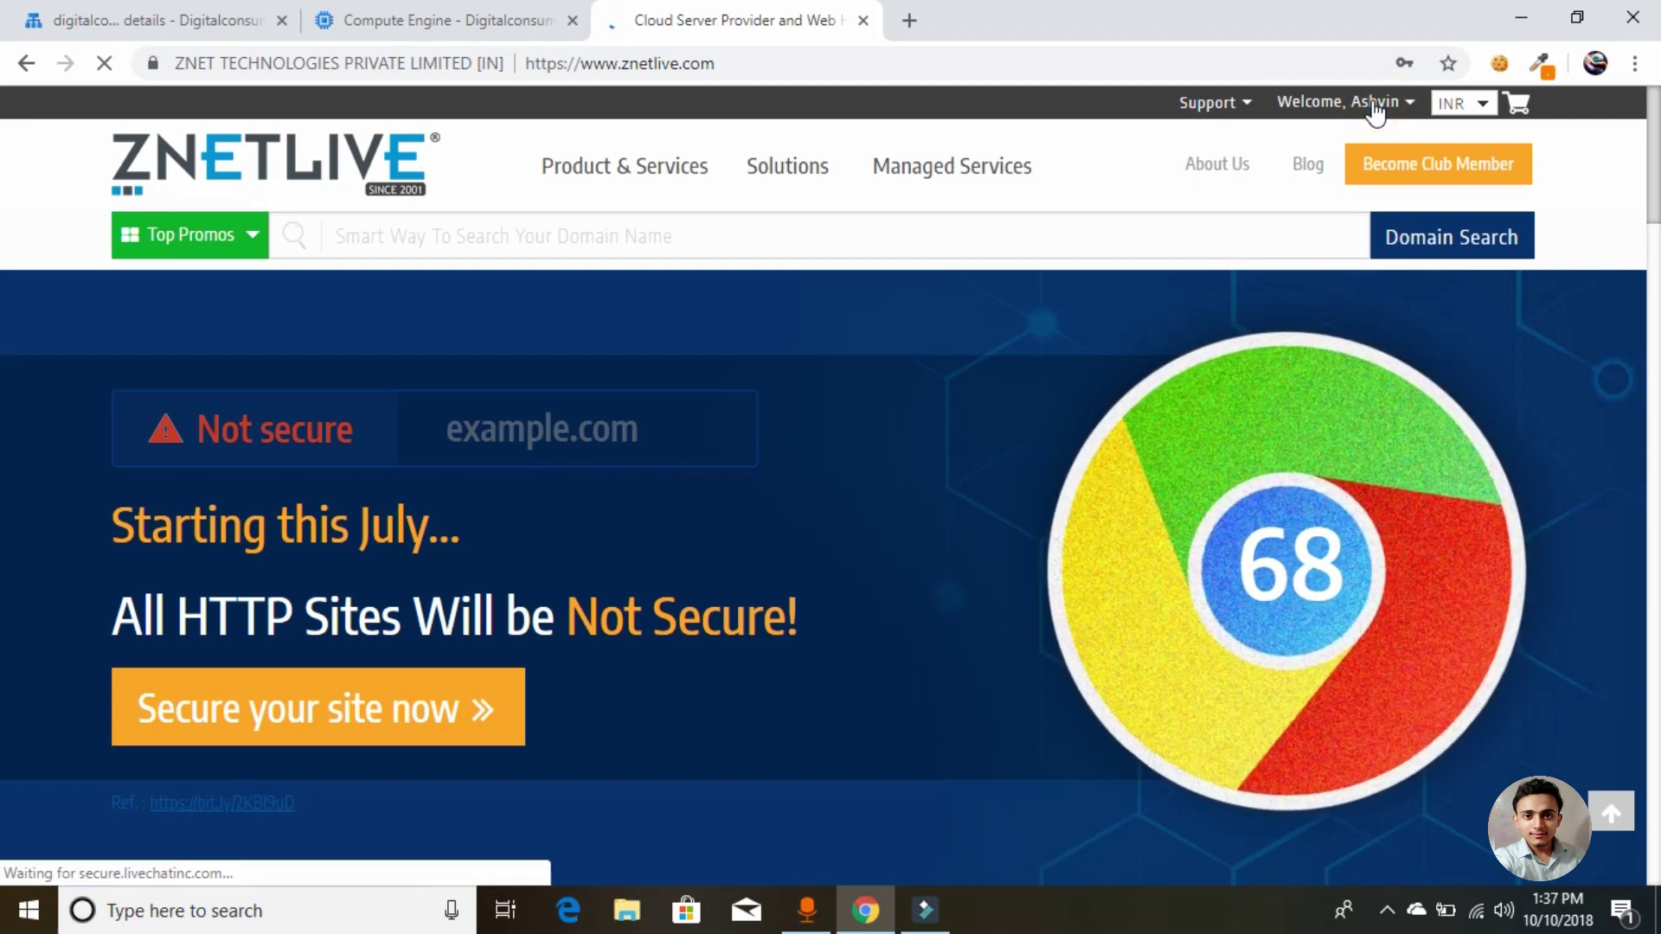
click(1374, 104)
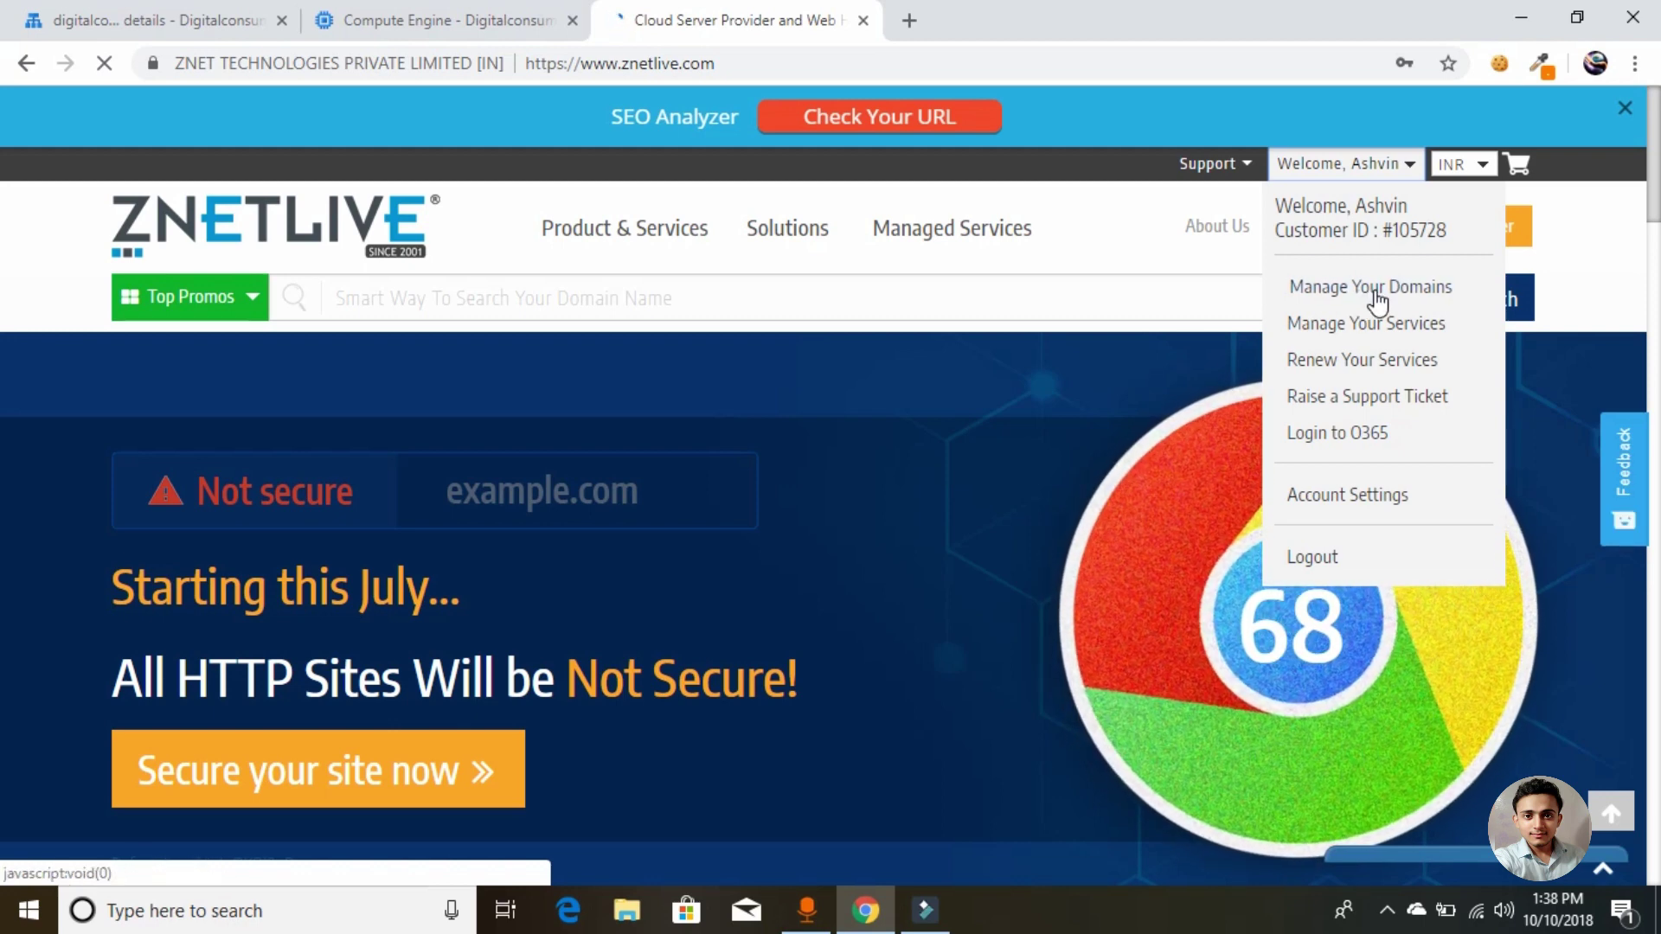
click(1374, 288)
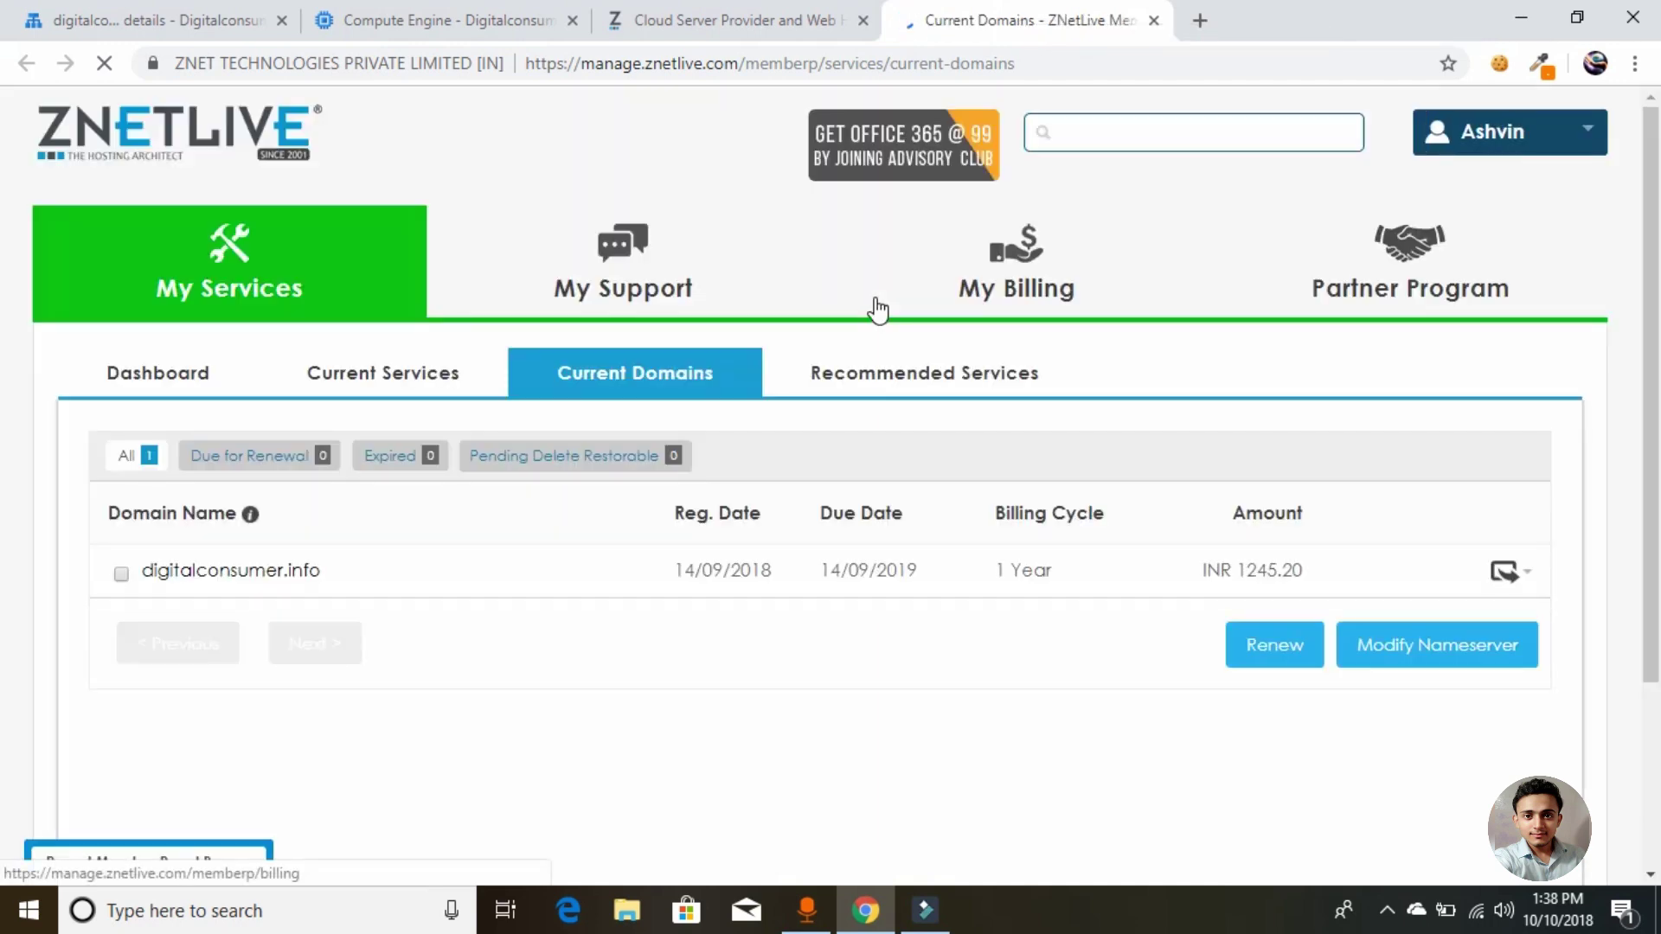
Step: Open the name server settings in the Domain Control Center for digitalconsumer.info
click(249, 573)
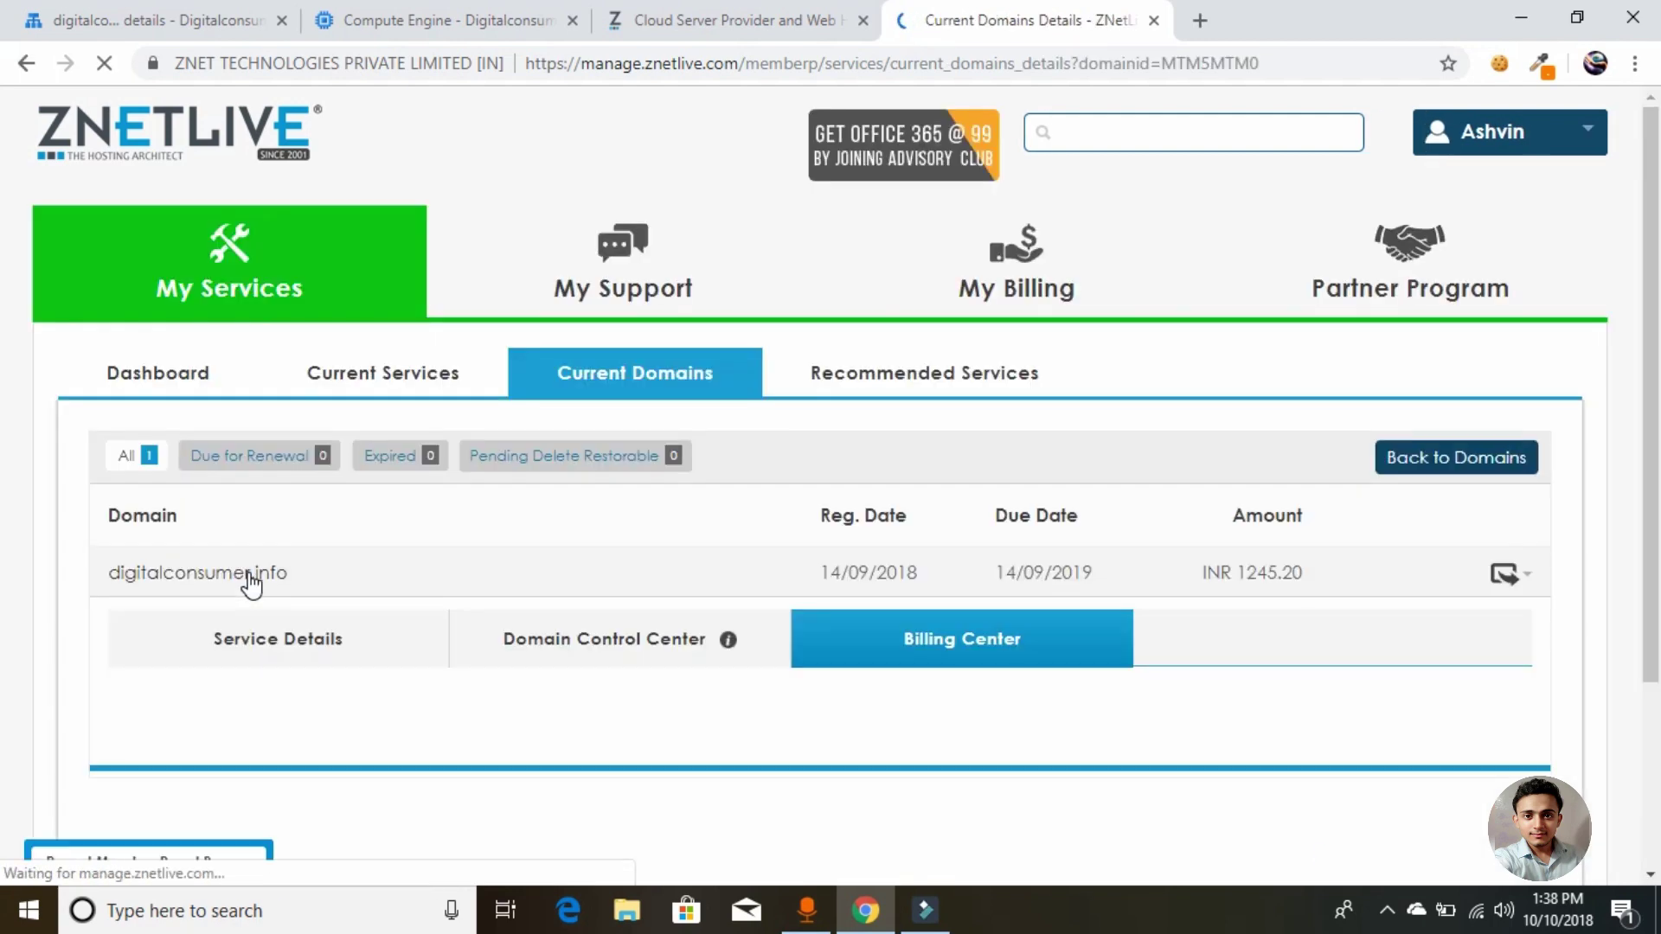
click(616, 653)
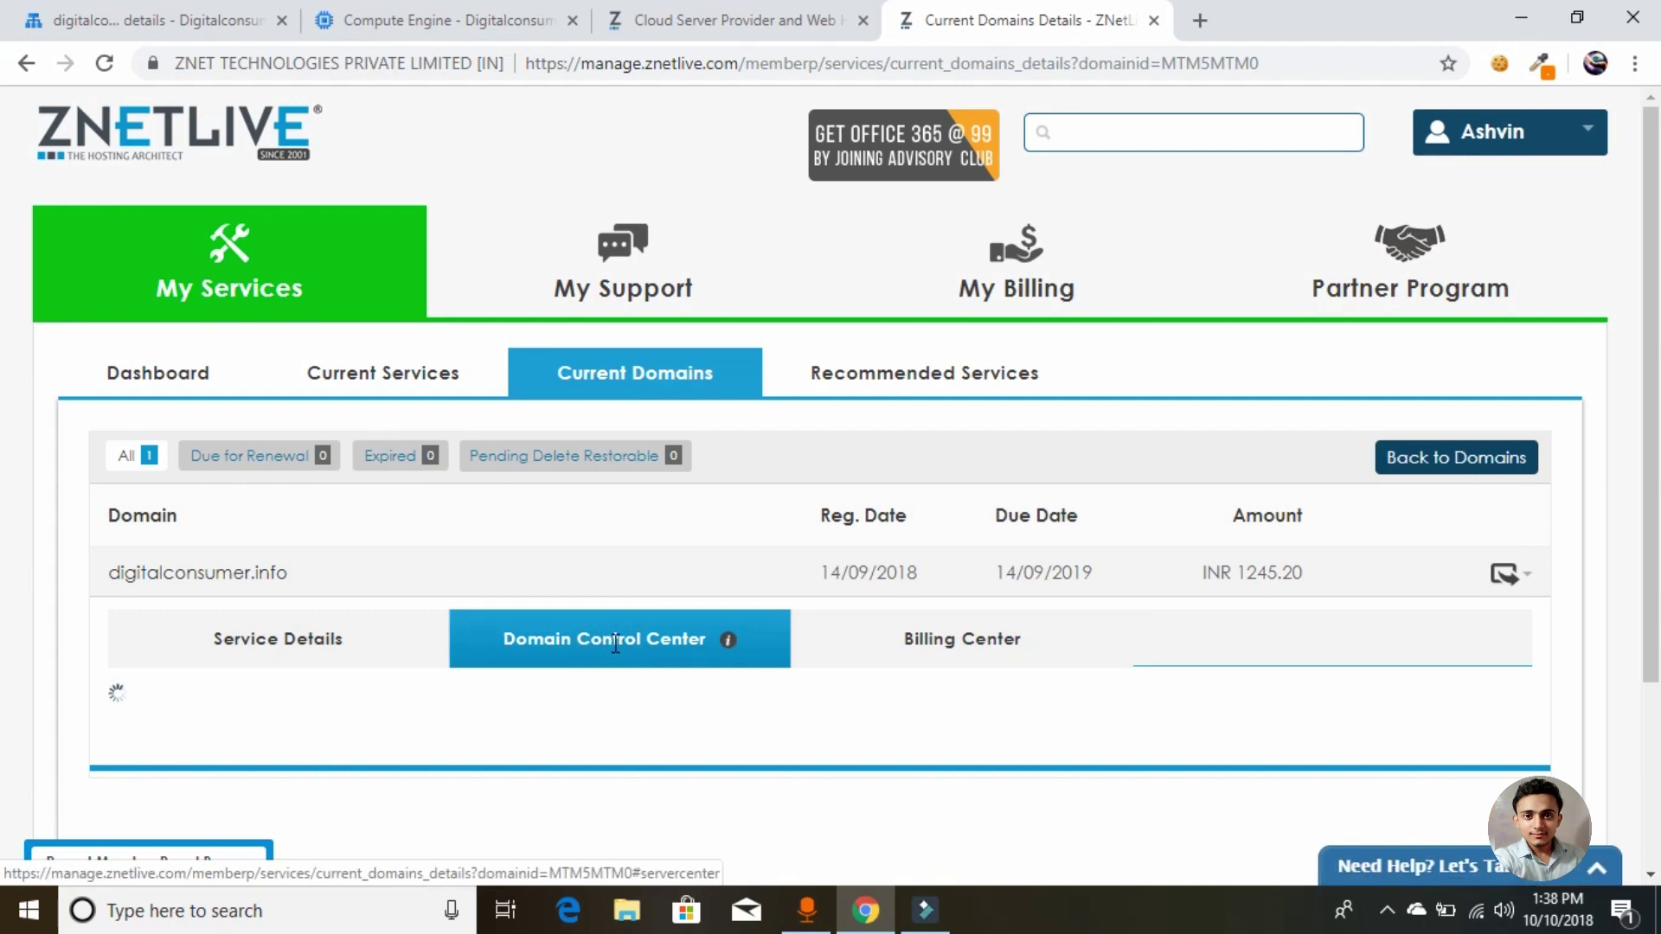
scroll(188, 398, down, 4)
click(188, 397)
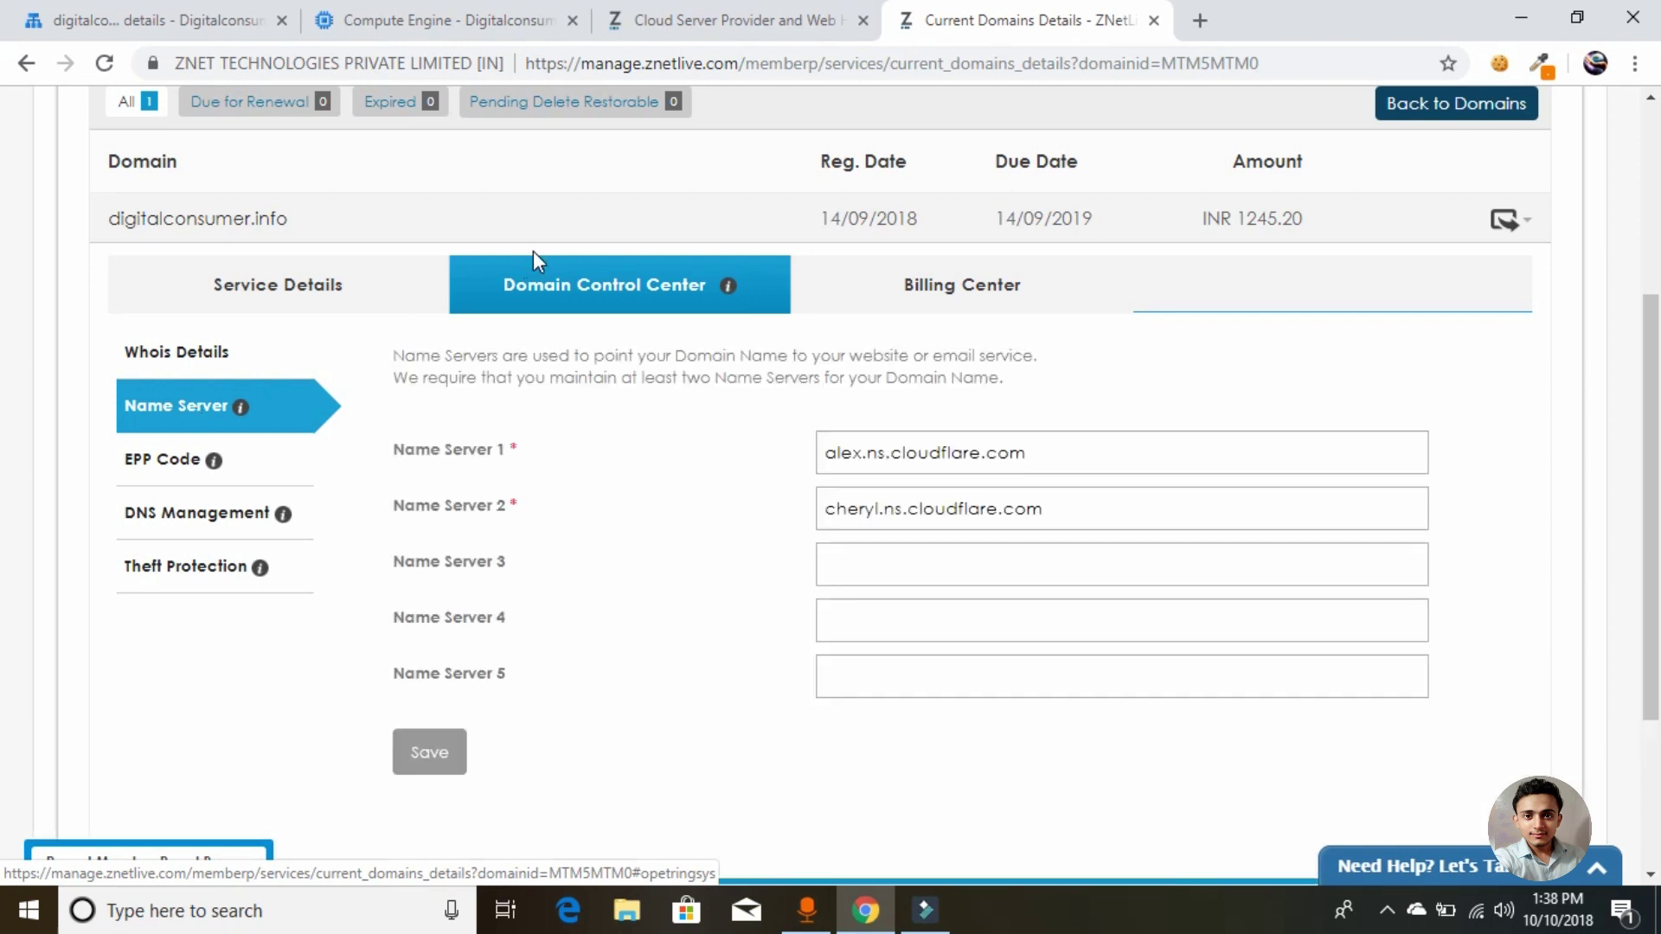
Step: Close the Compute Engine page and copy ns-cloud-c1.googledomains.com from the NS record in the Cloud DNS zone details
click(532, 17)
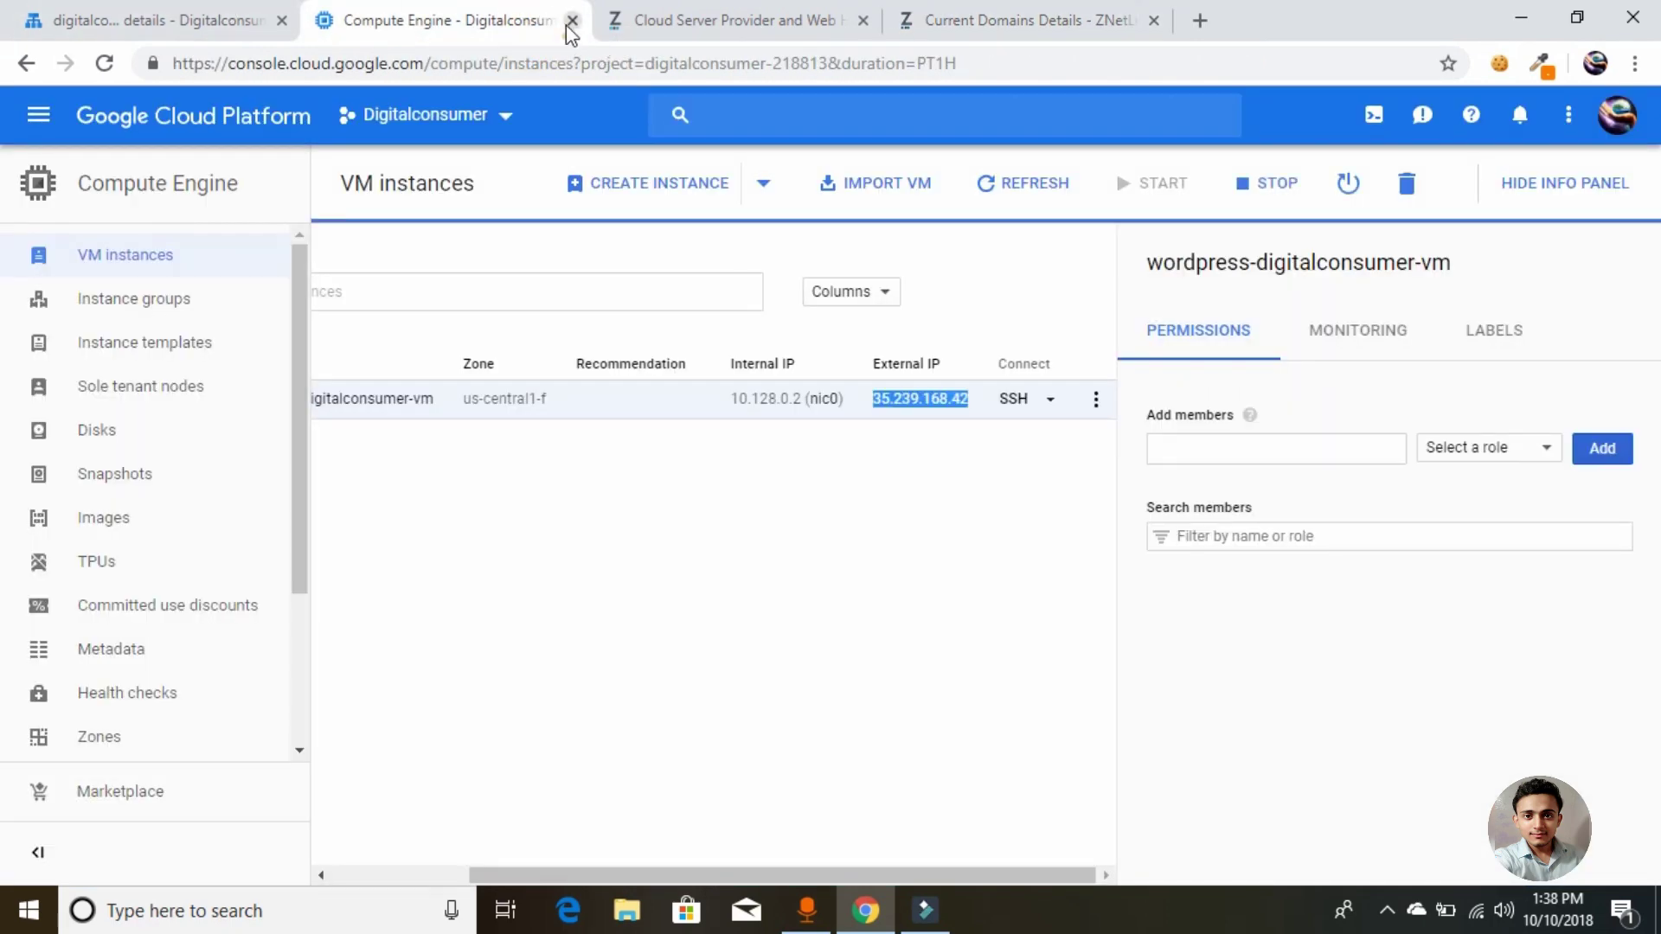
click(572, 19)
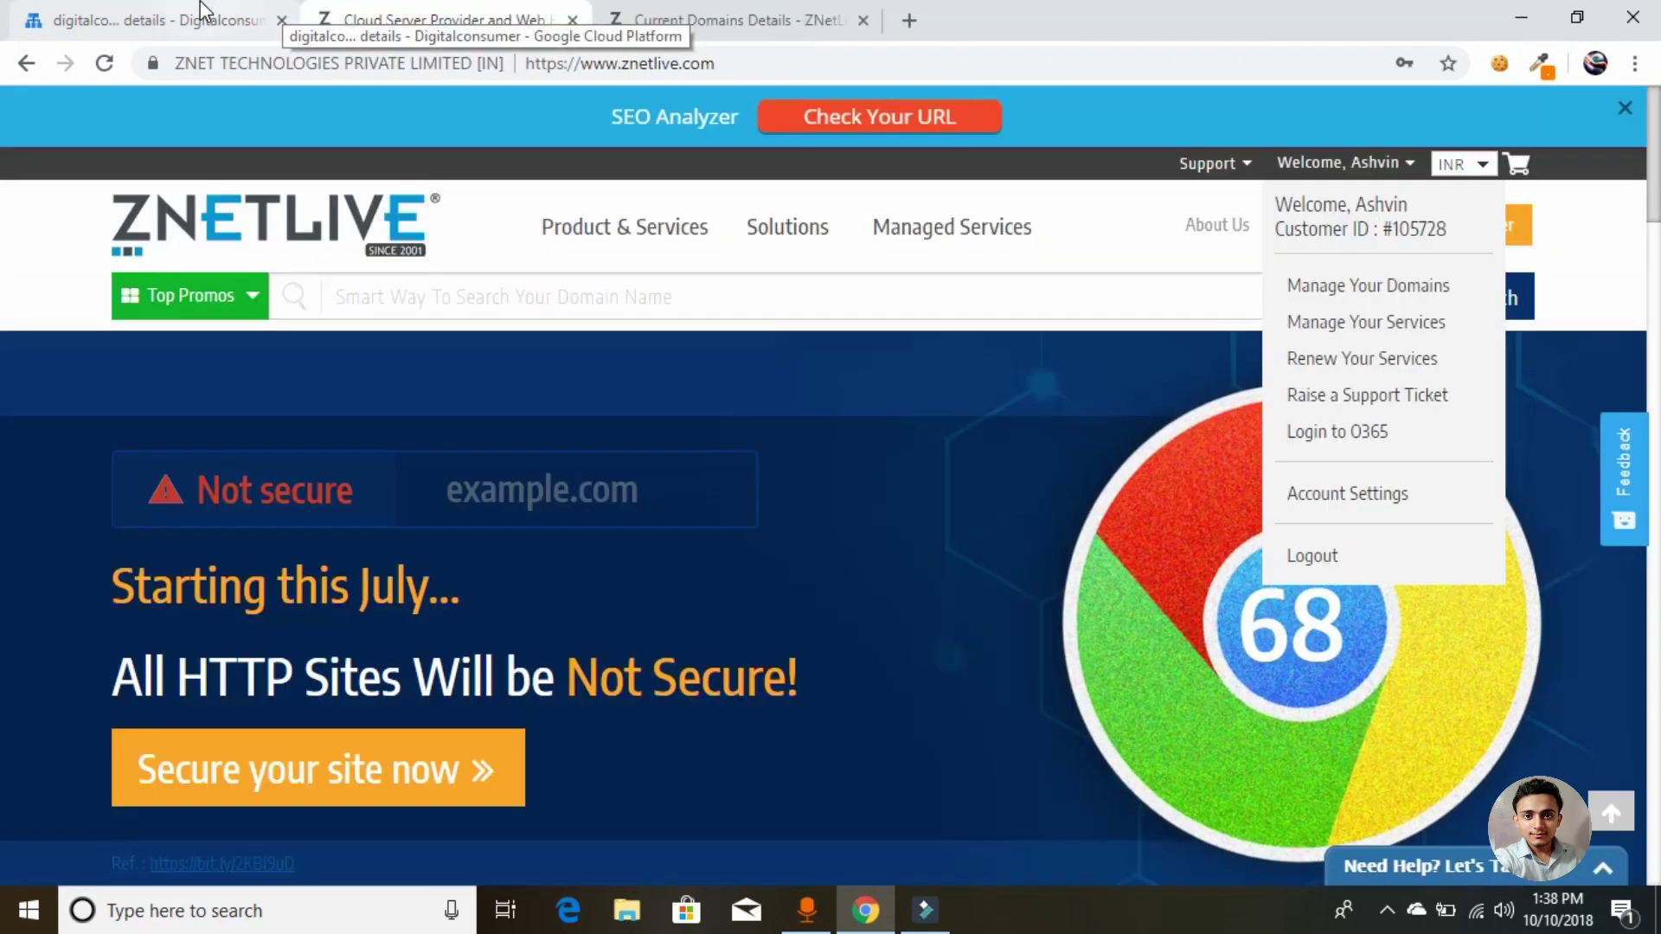
click(200, 7)
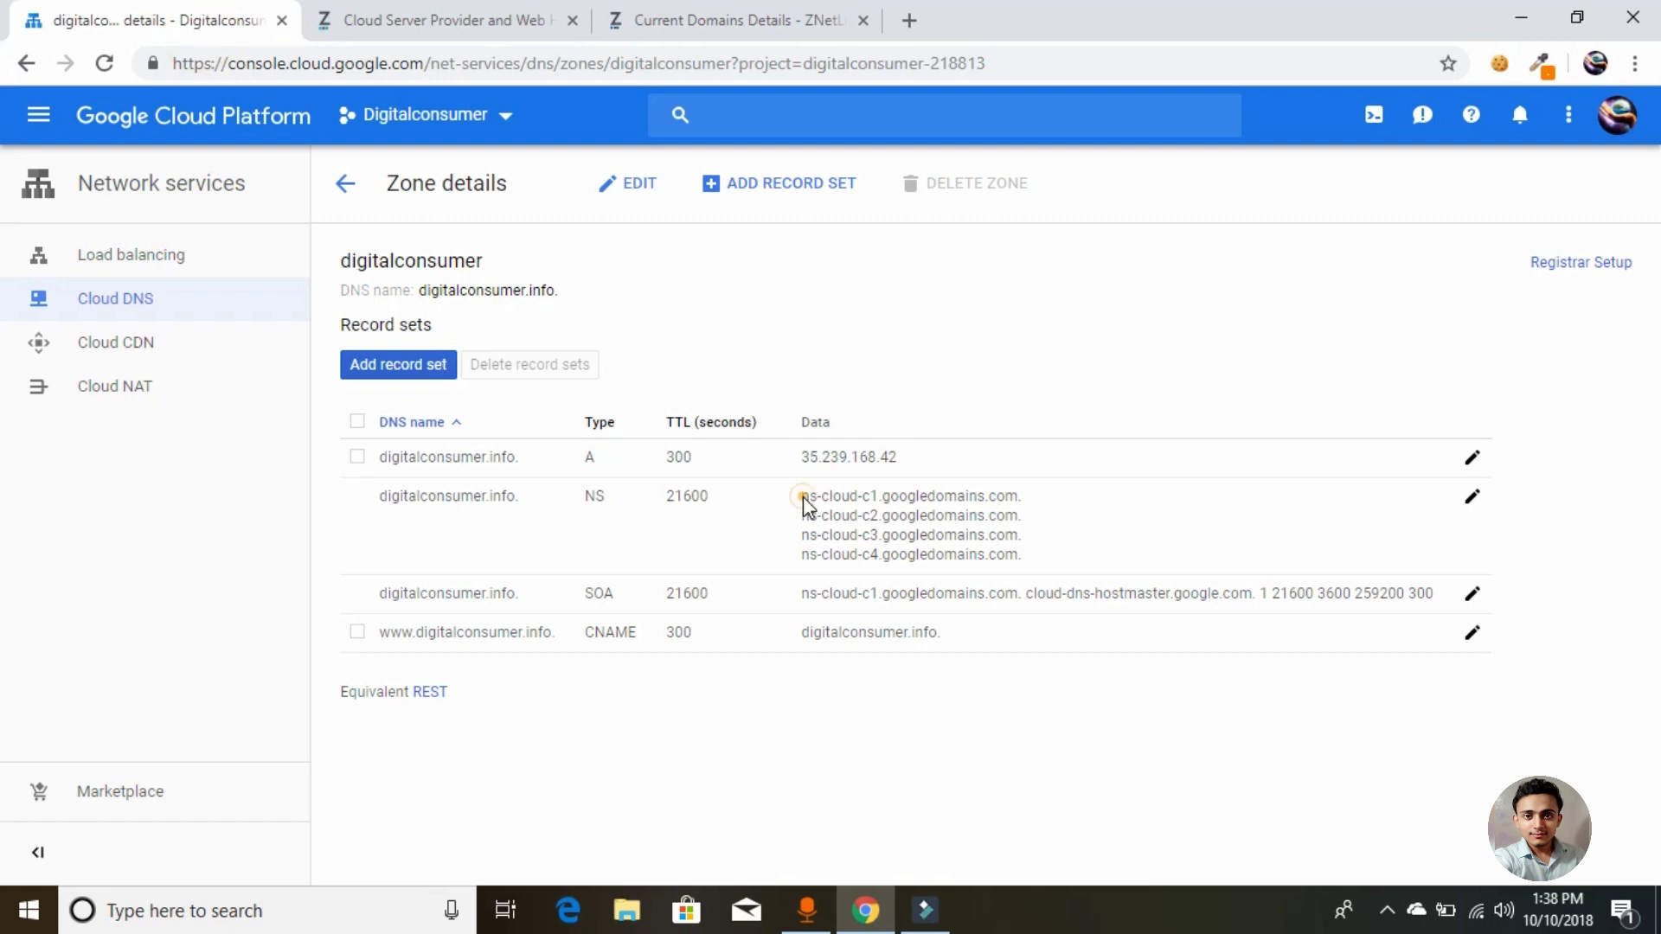
drag(803, 496, 1030, 508)
key(ctrl+c)
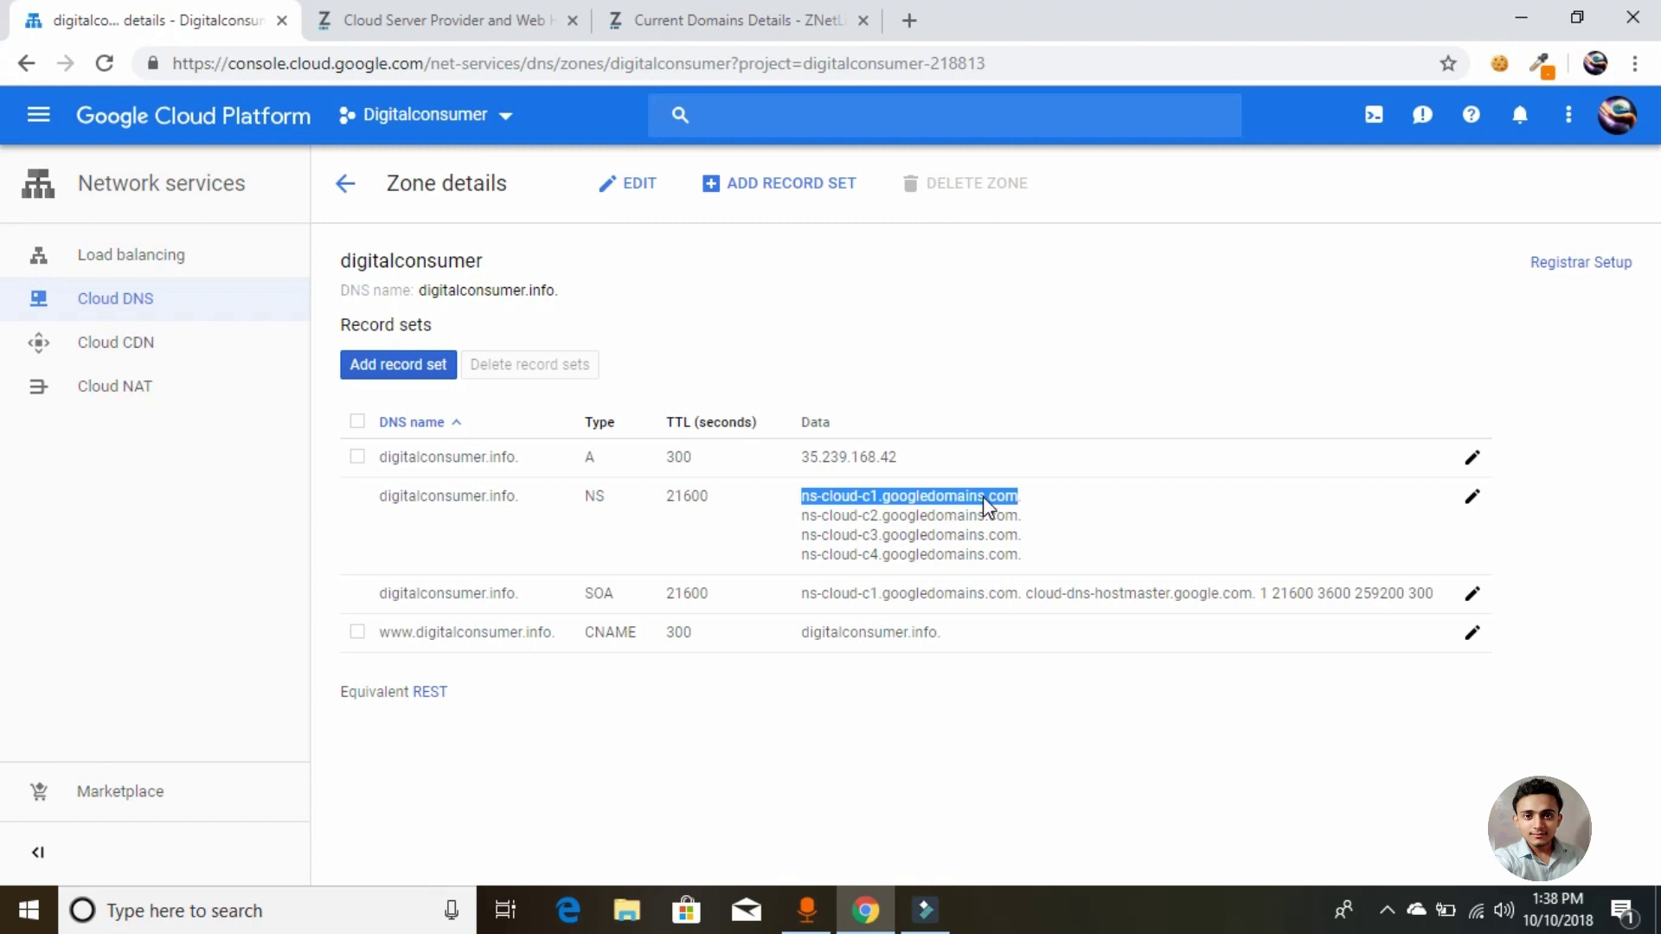
Step: Replace Name Server 1 of digitalconsumer.info at ZNetLive with the copied ns-cloud-c1.googledomains.com
click(812, 19)
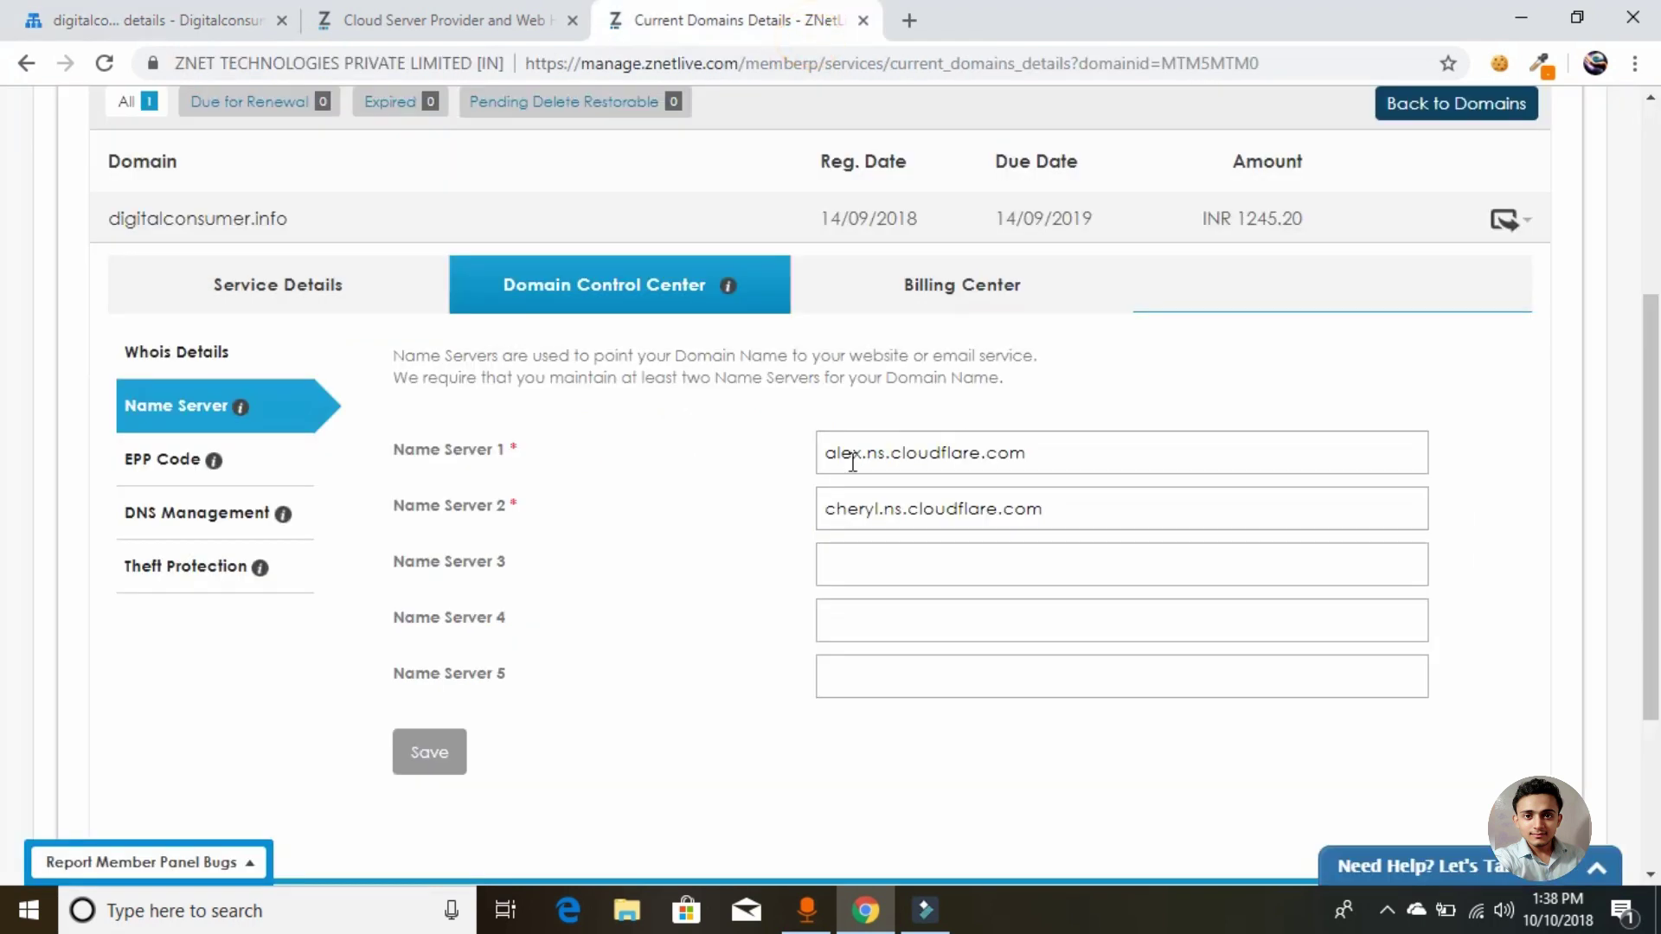
triple_click(949, 458)
key(ctrl+v)
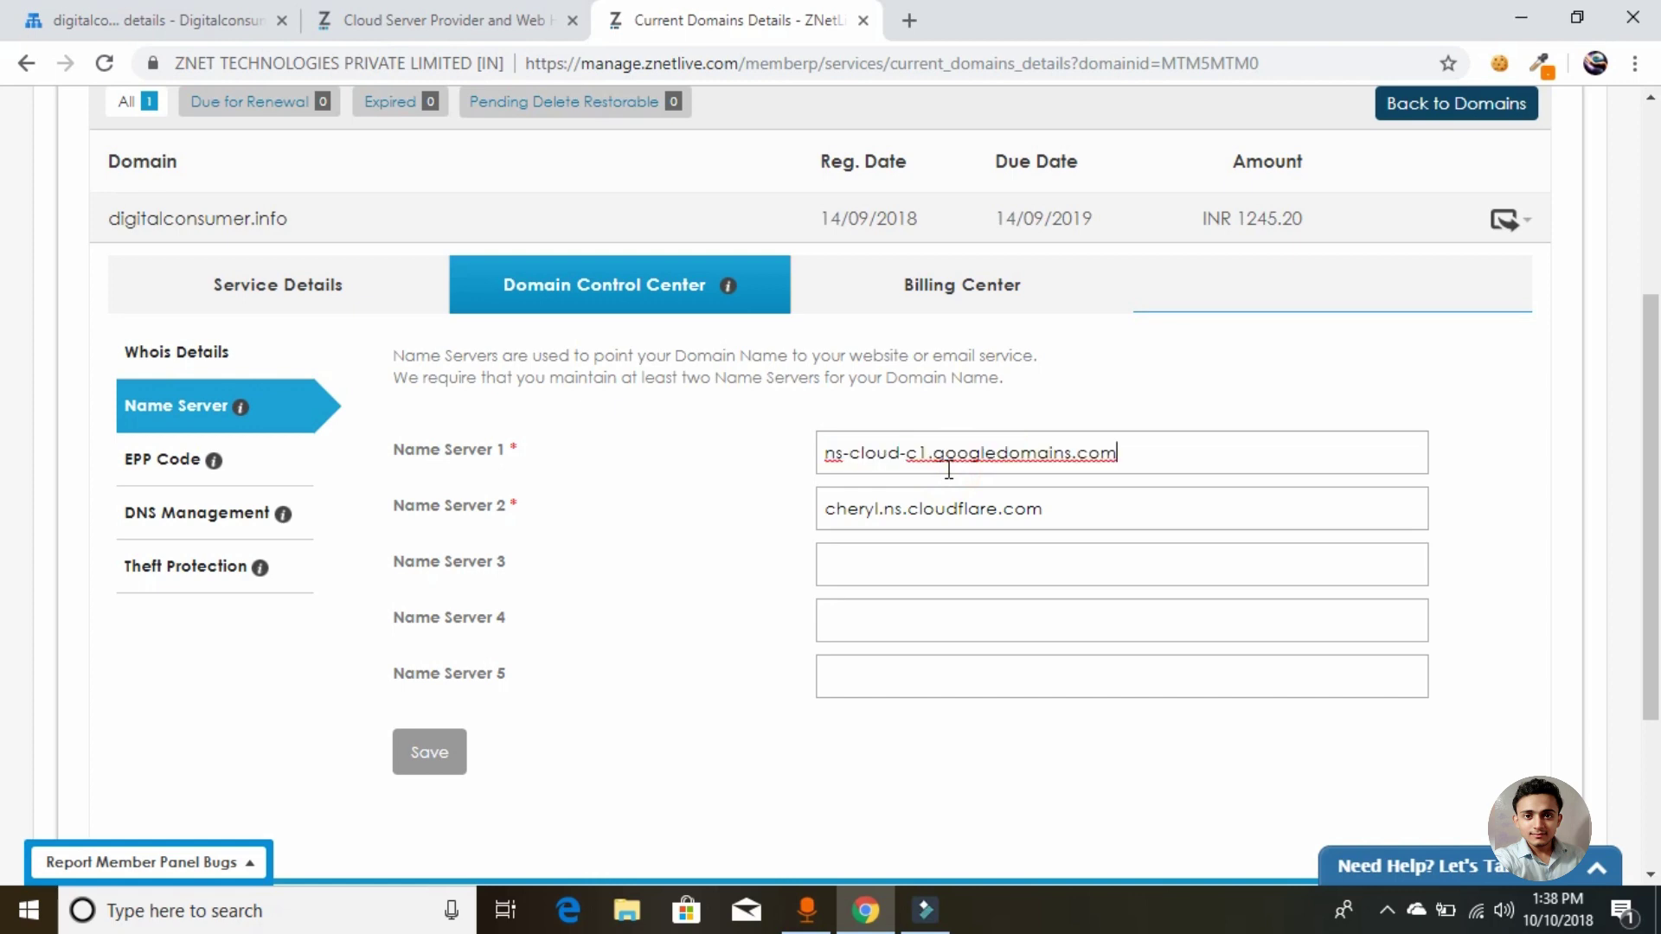
Step: Set Name Server 2 to ns-cloud-c2.googledomains.com by adapting the copied name server address
click(217, 19)
click(730, 17)
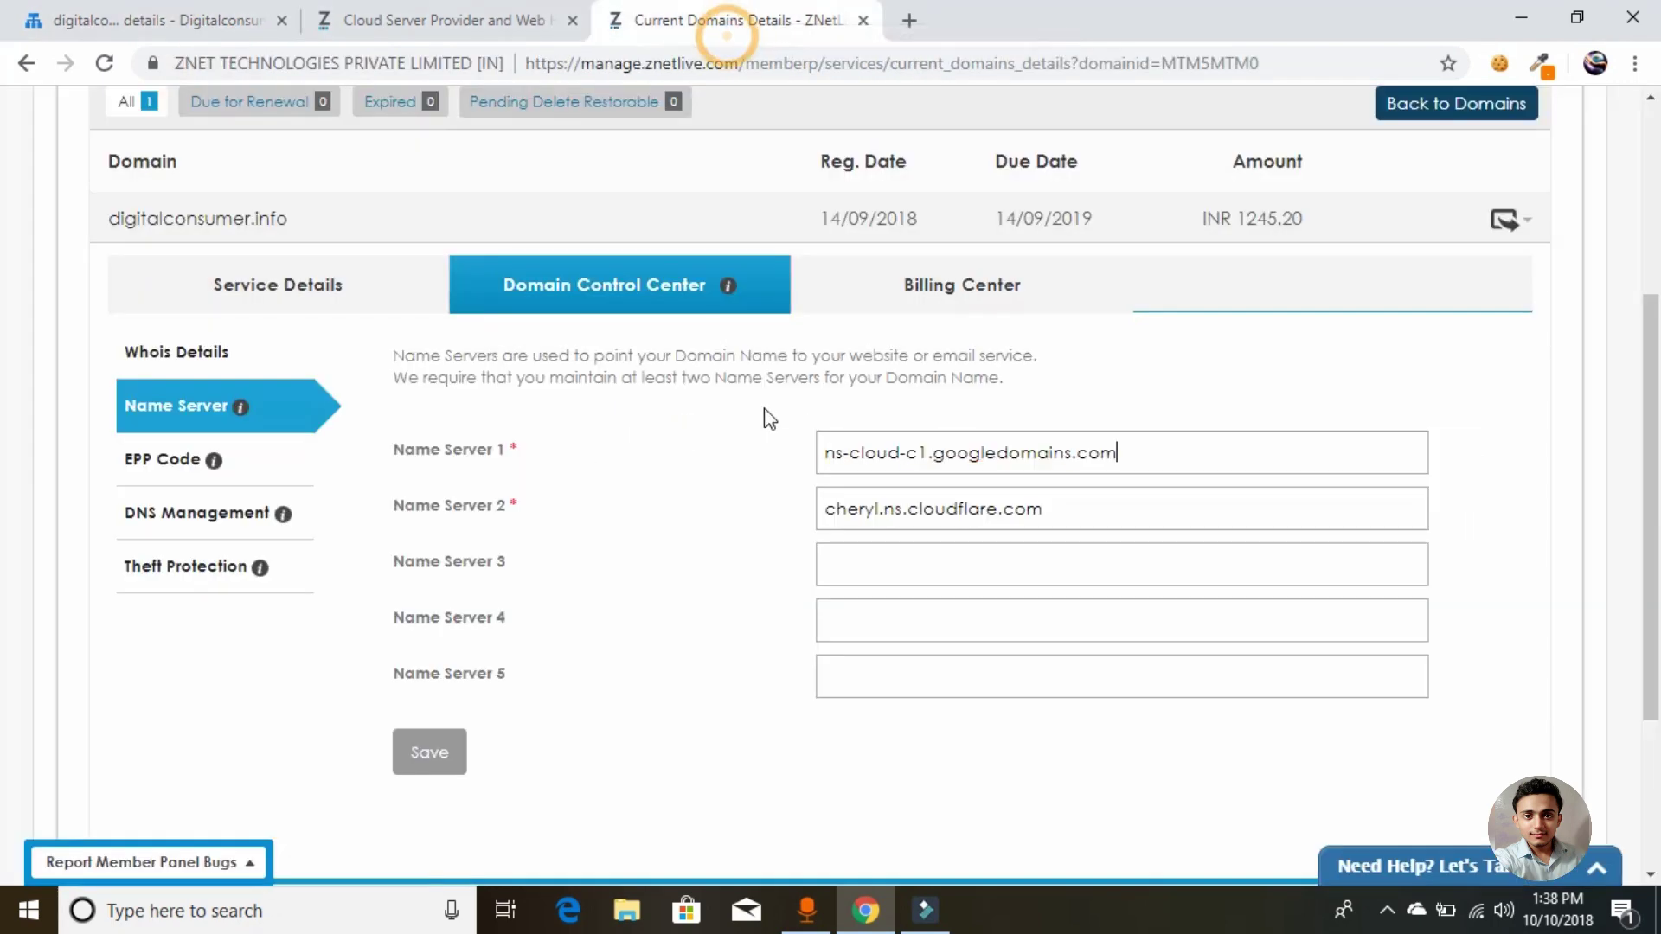
triple_click(949, 506)
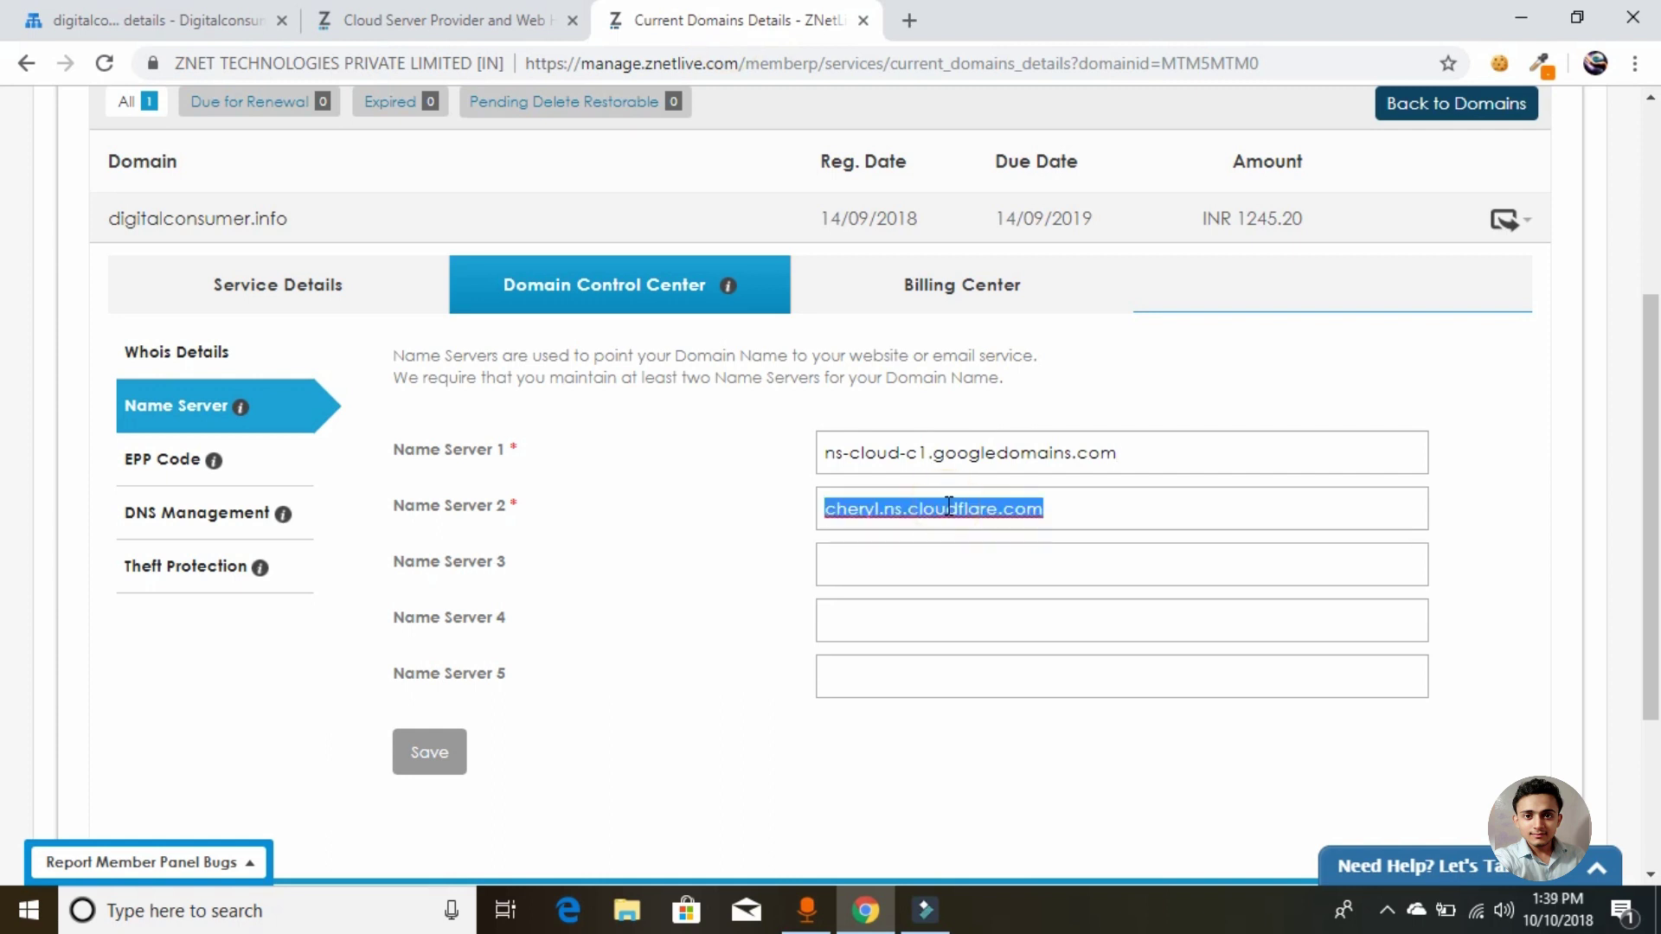
key(ctrl+v)
click(931, 509)
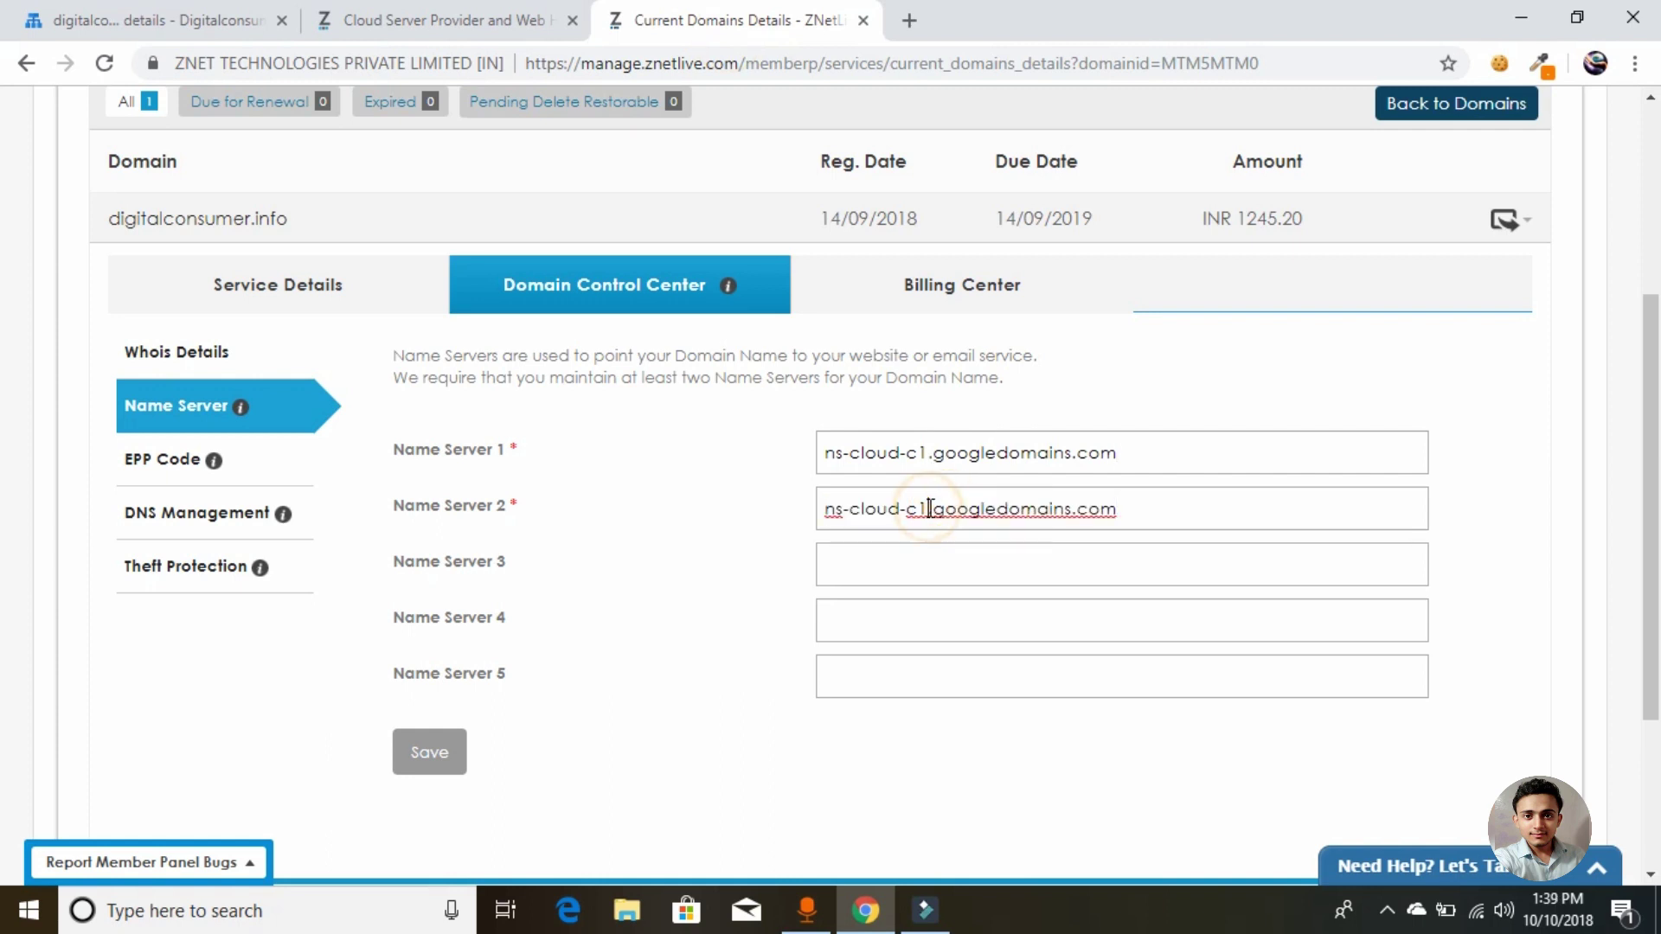
key(BackSpace)
text(2)
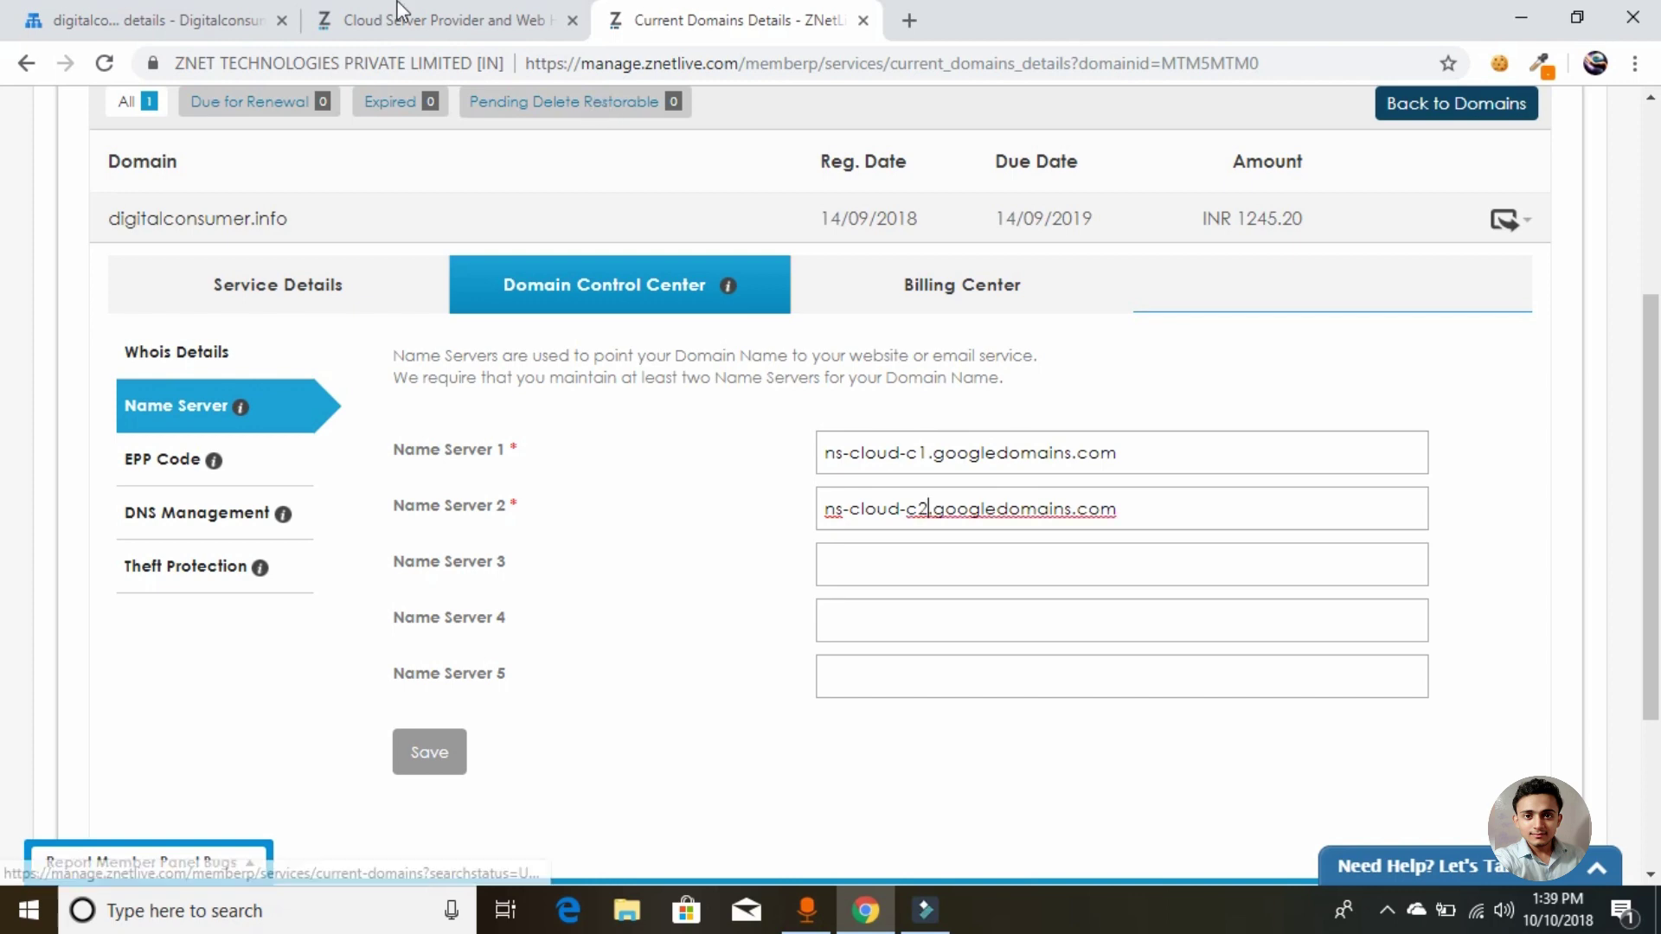
Step: Recheck the zone's NS record and paste the copied ns-cloud-c1.googledomains.com into Name Server 3 and Name Server 4
click(227, 12)
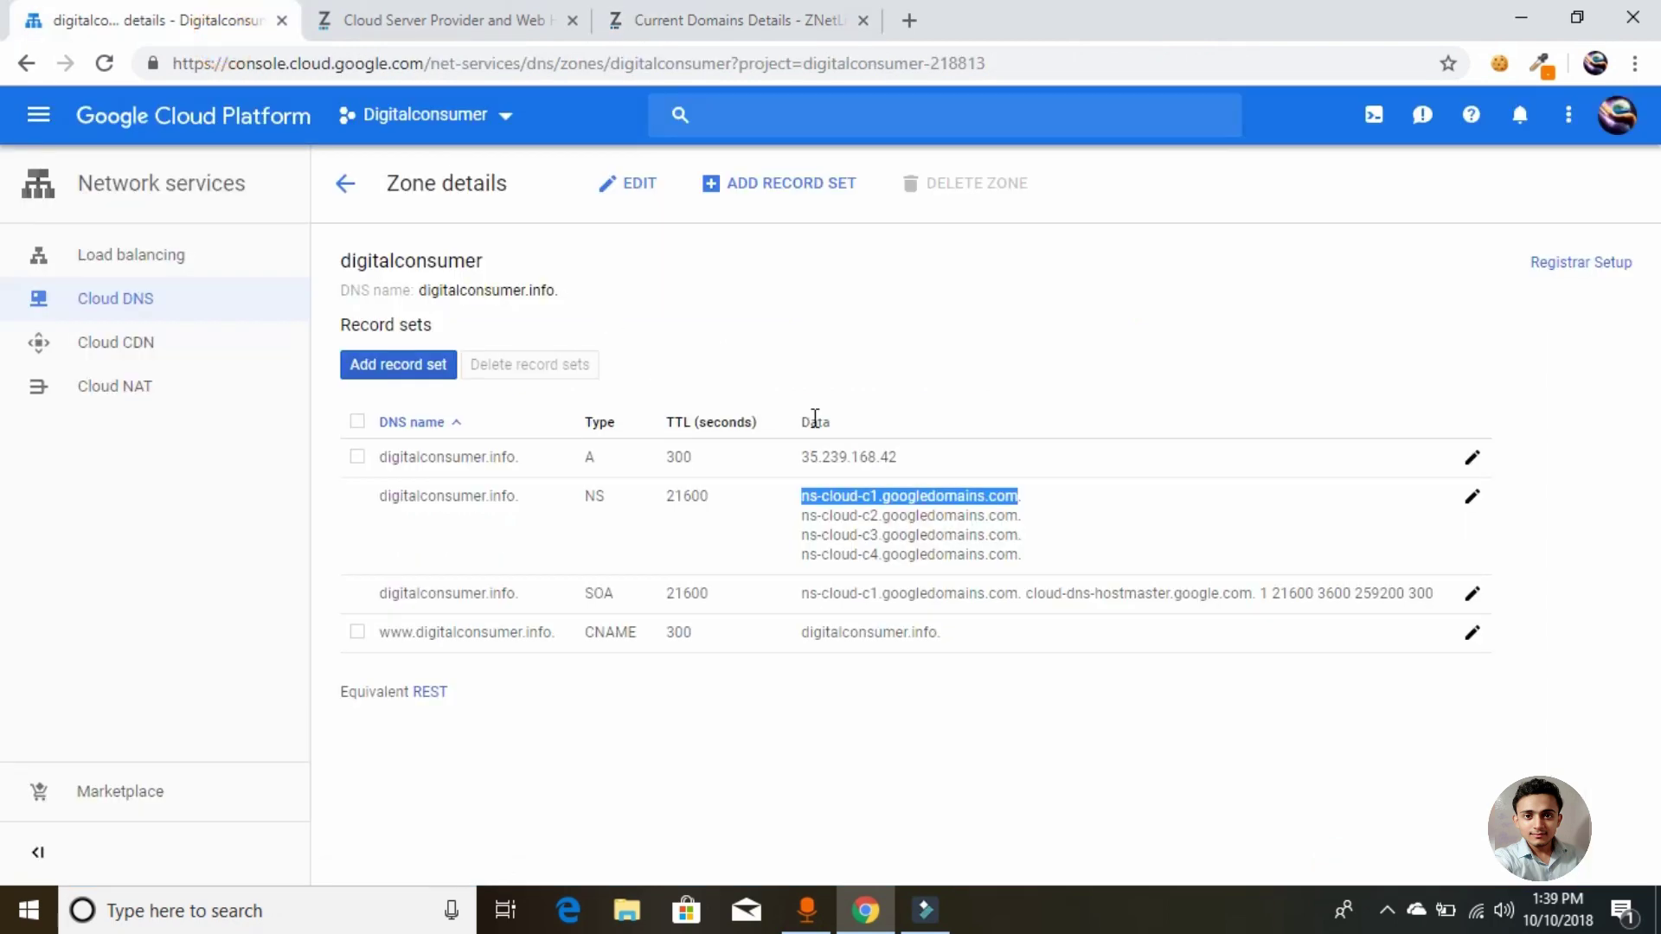
click(802, 21)
click(934, 580)
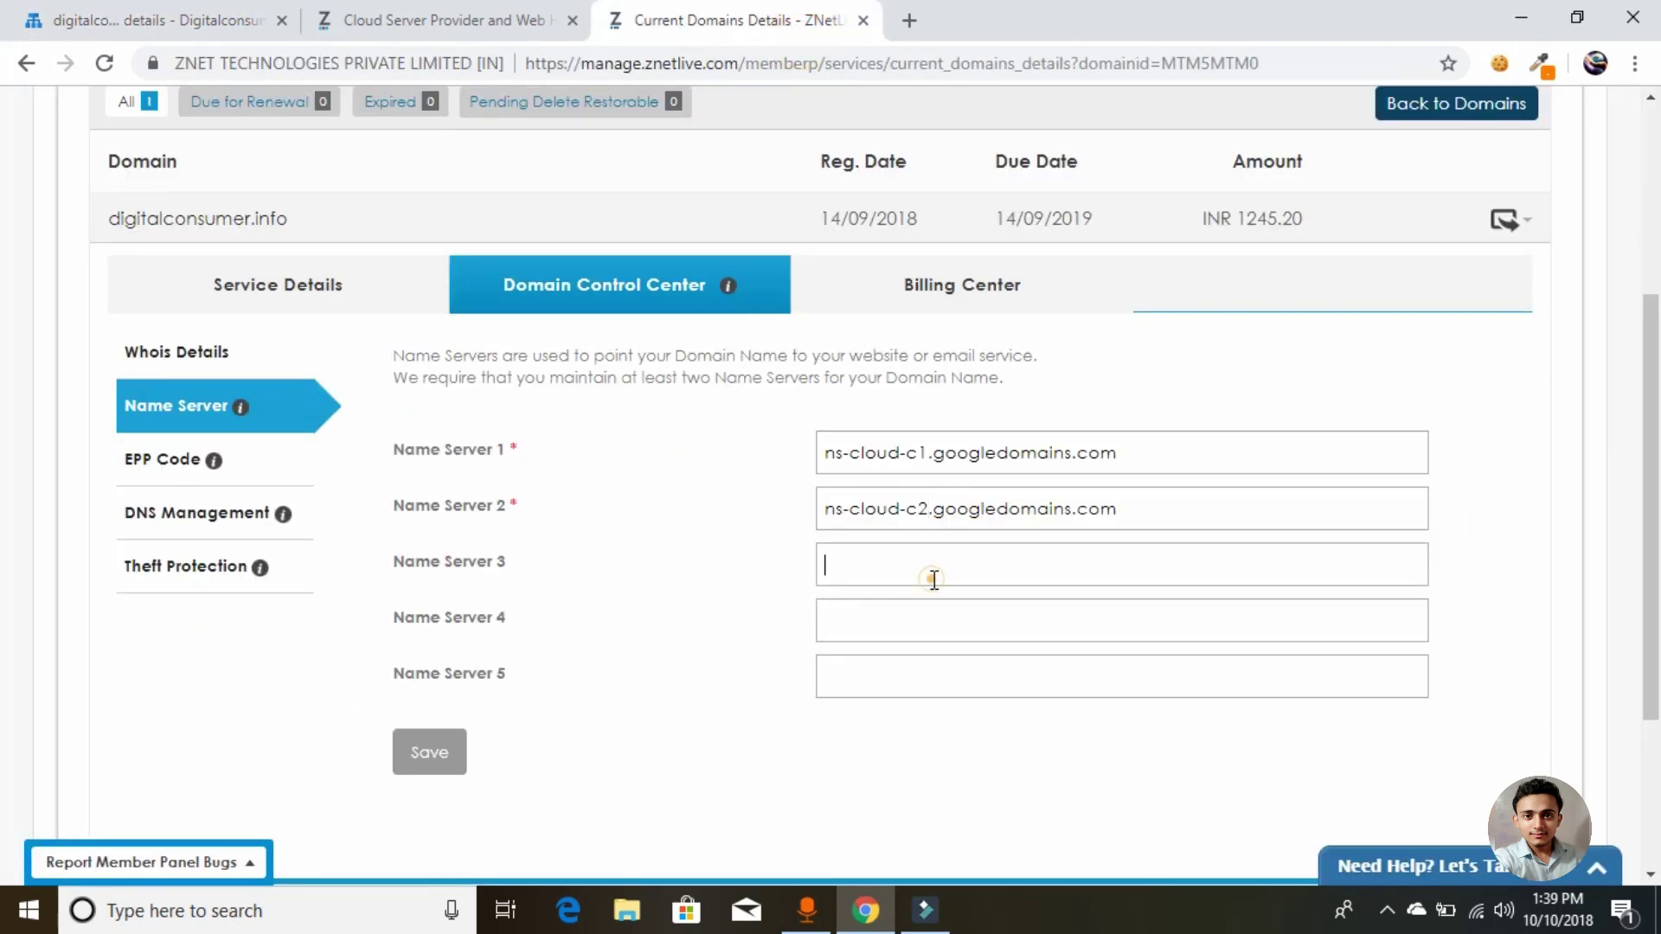
key(ctrl+v)
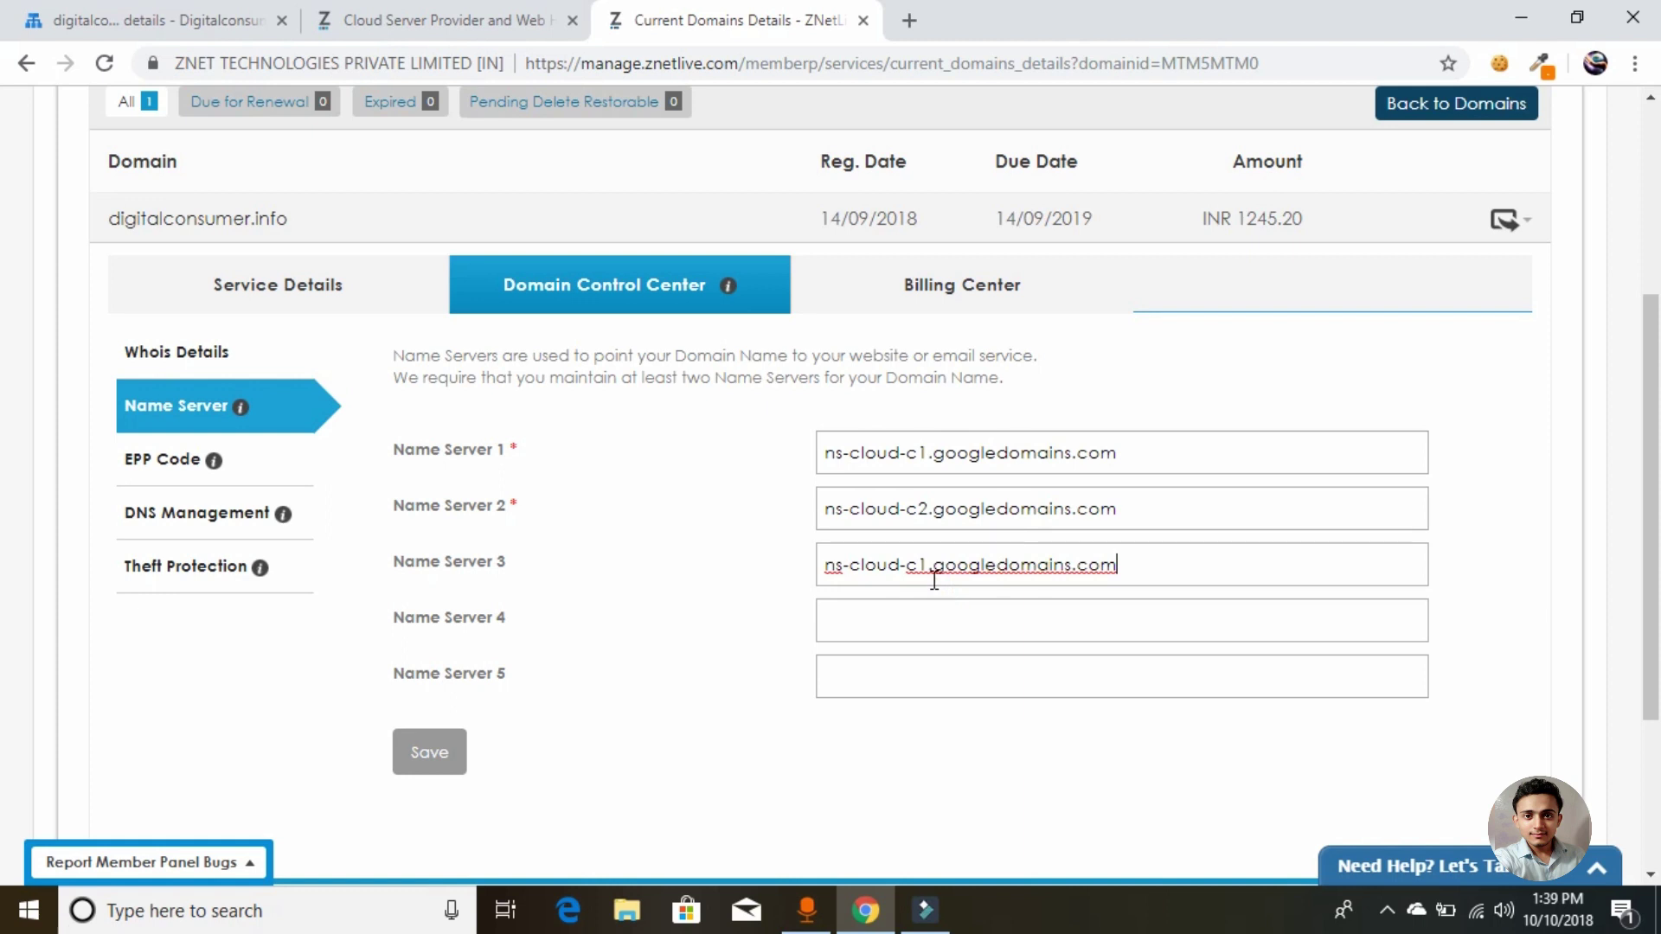
click(950, 603)
key(ctrl+v)
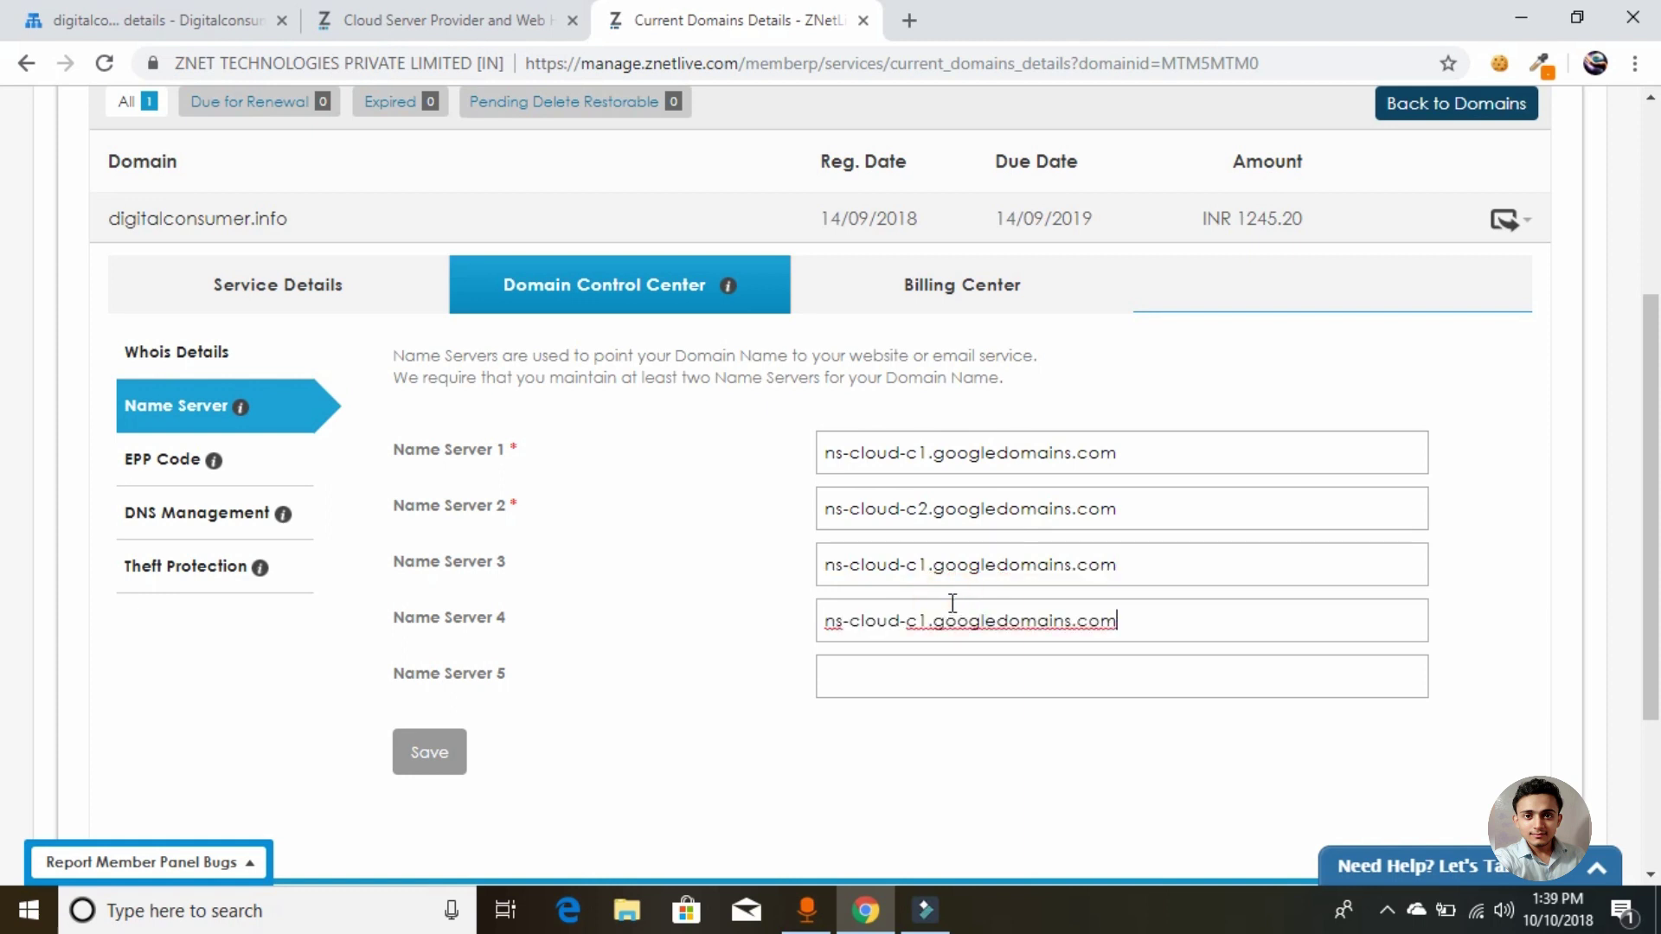
Step: Change Name Server 3 to ns-cloud-c3.googledomains.com and Name Server 4 to ns-cloud-c4.googledomains.com, and save the name servers
click(931, 571)
key(BackSpace)
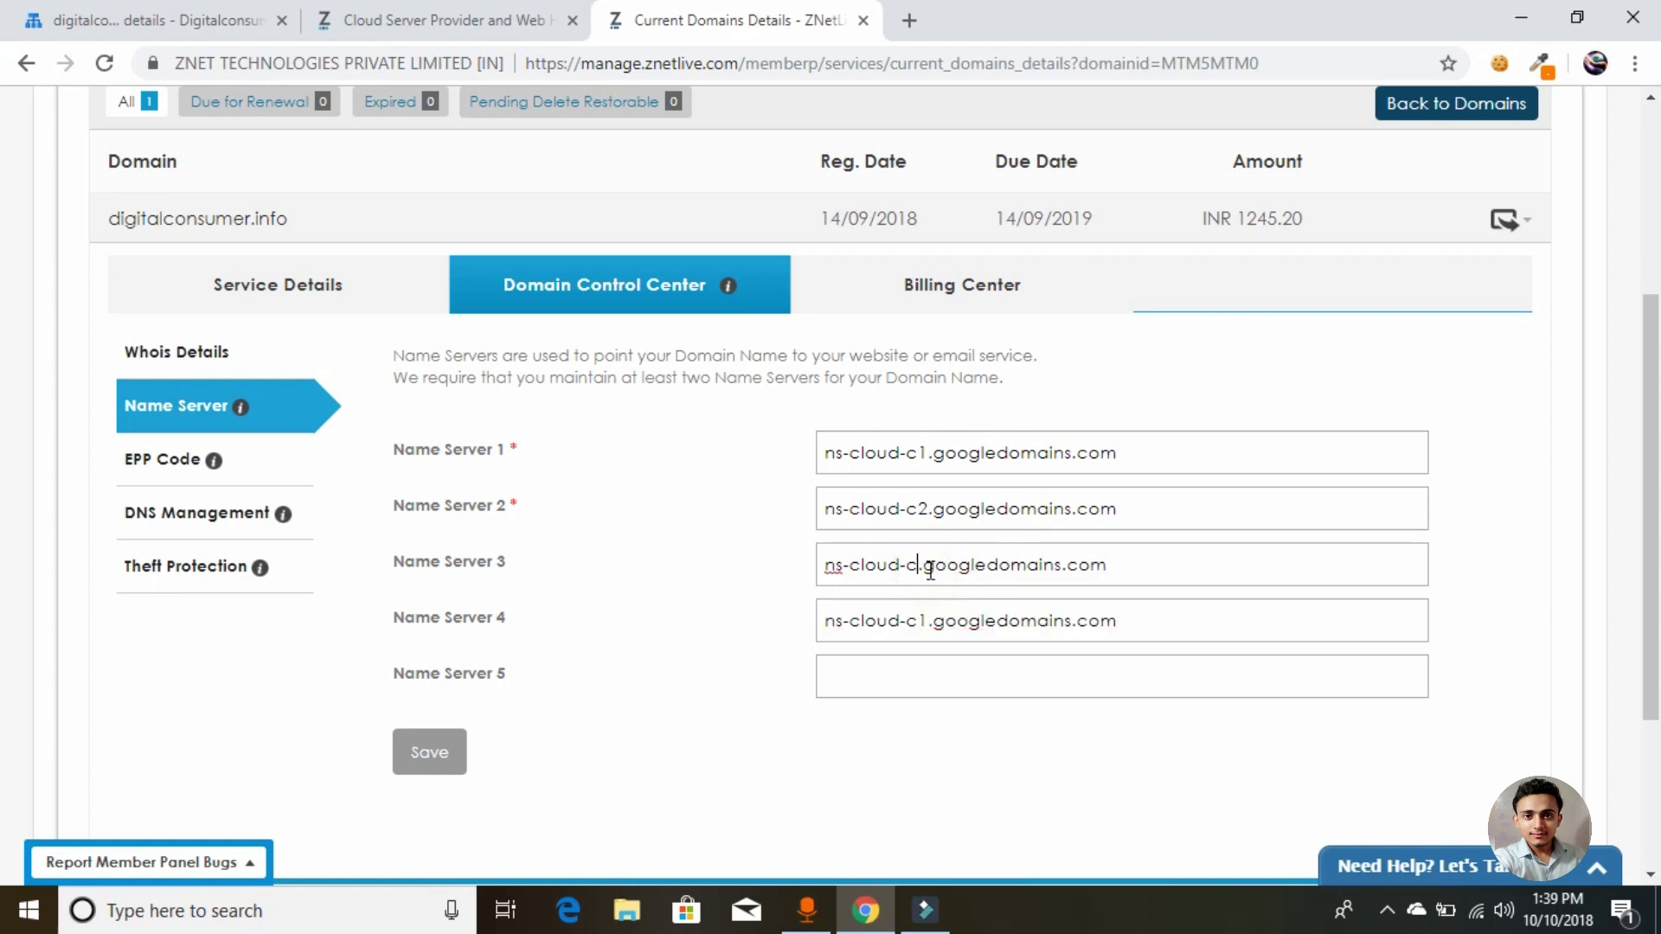
text(3)
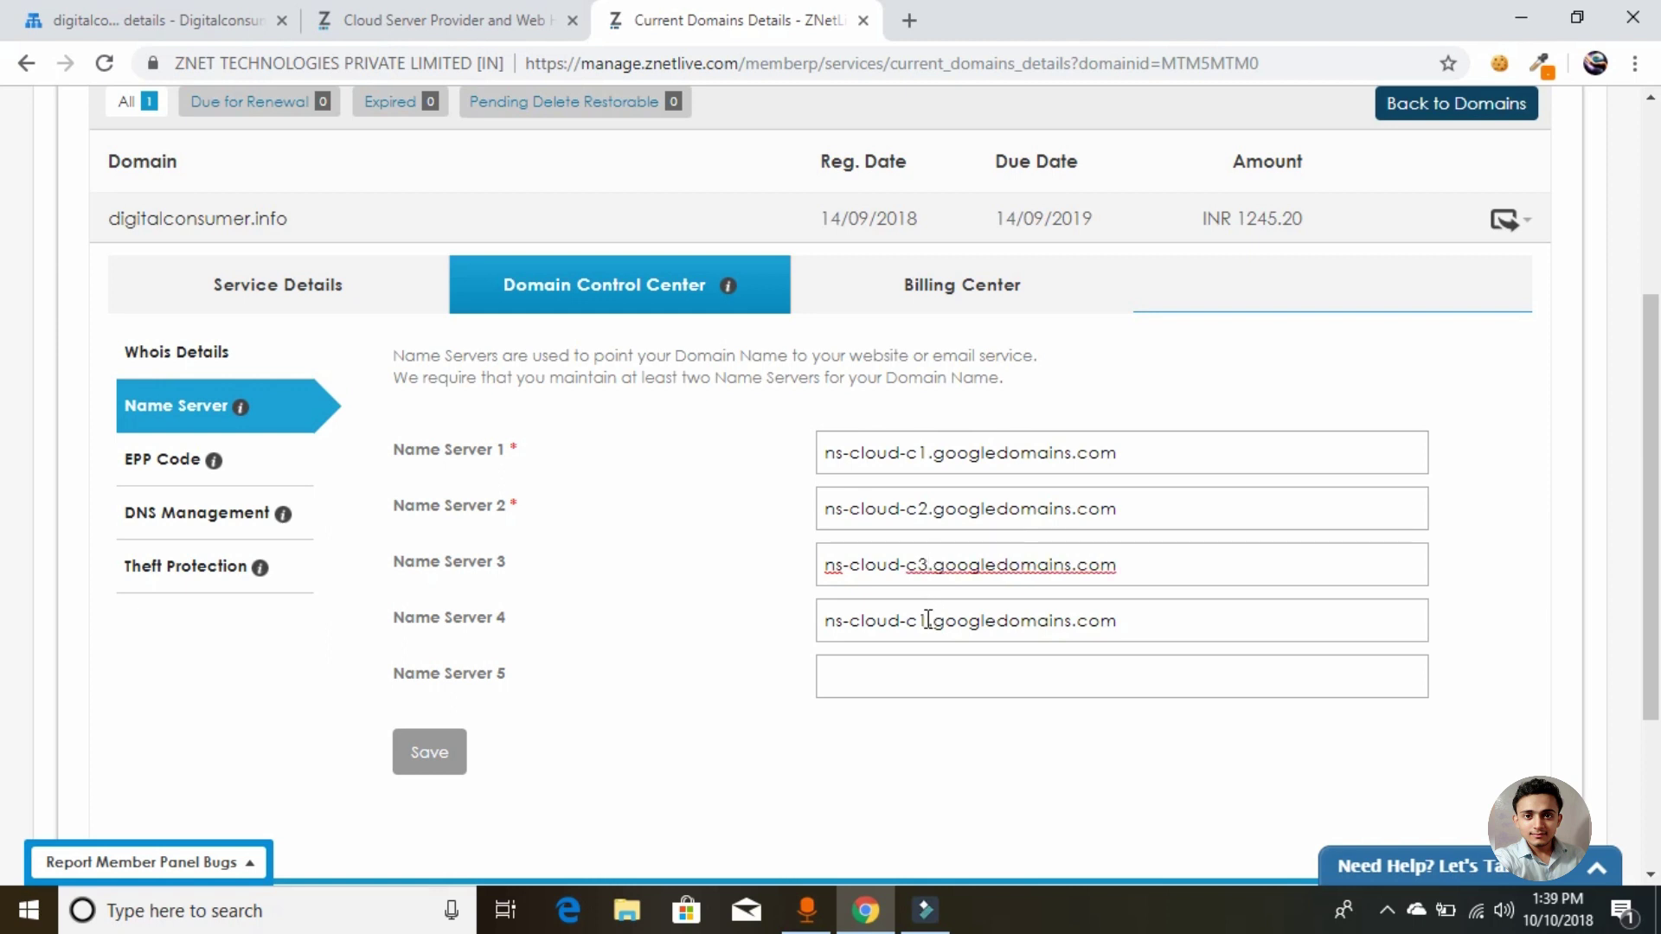
click(927, 619)
key(BackSpace)
text(4)
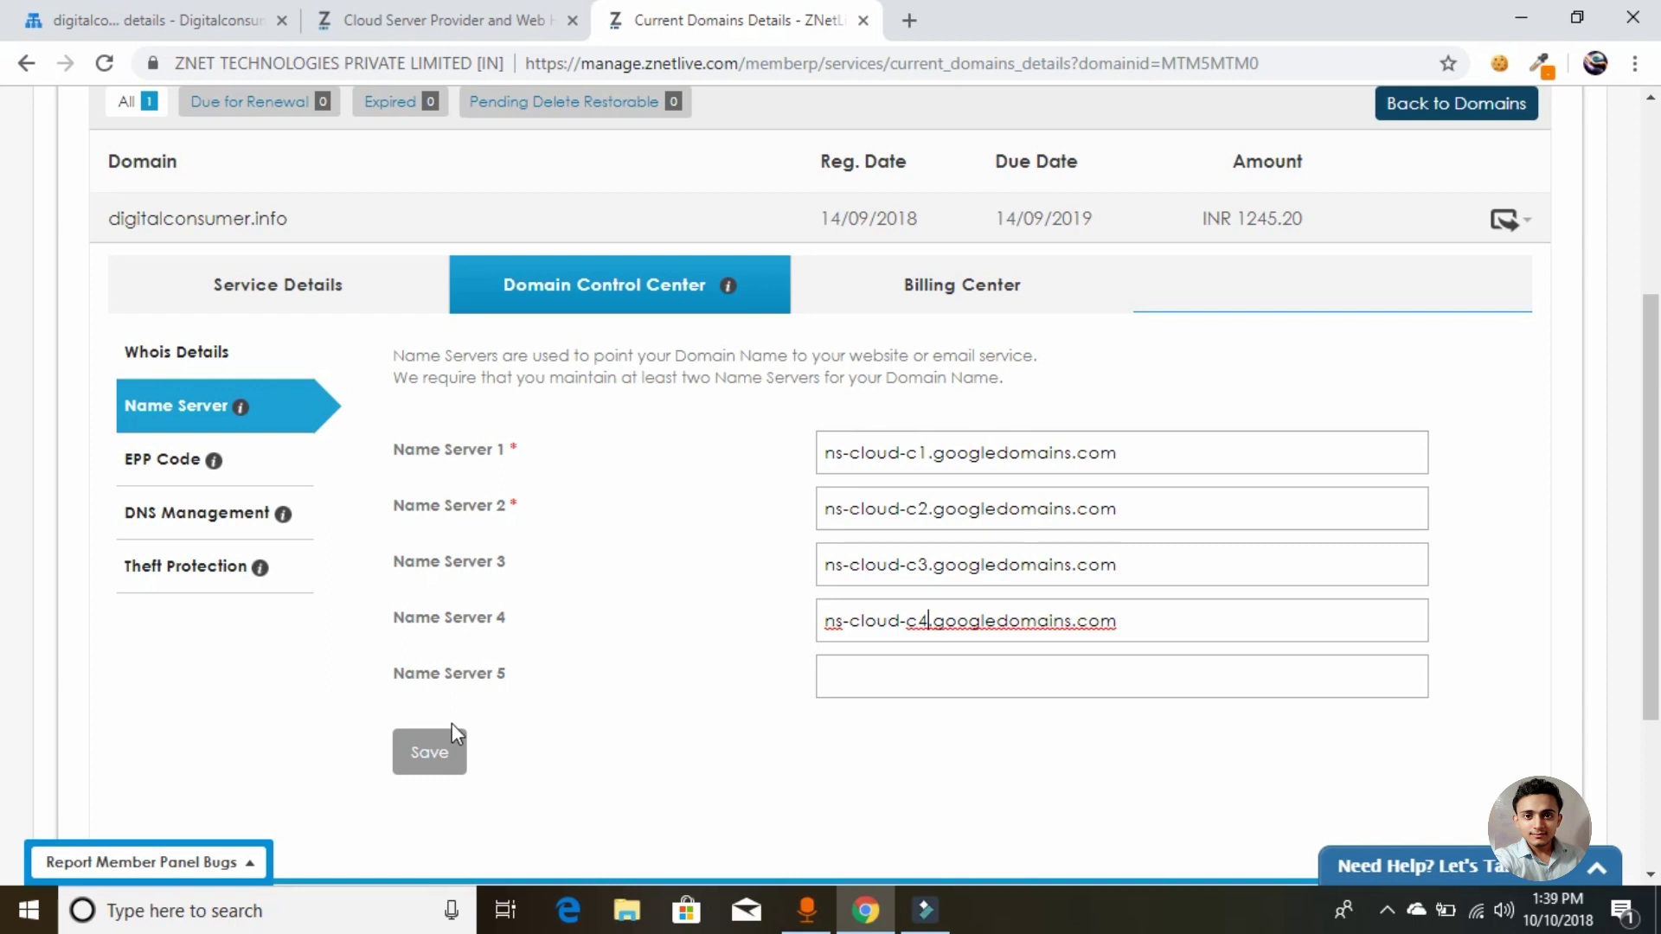
click(440, 750)
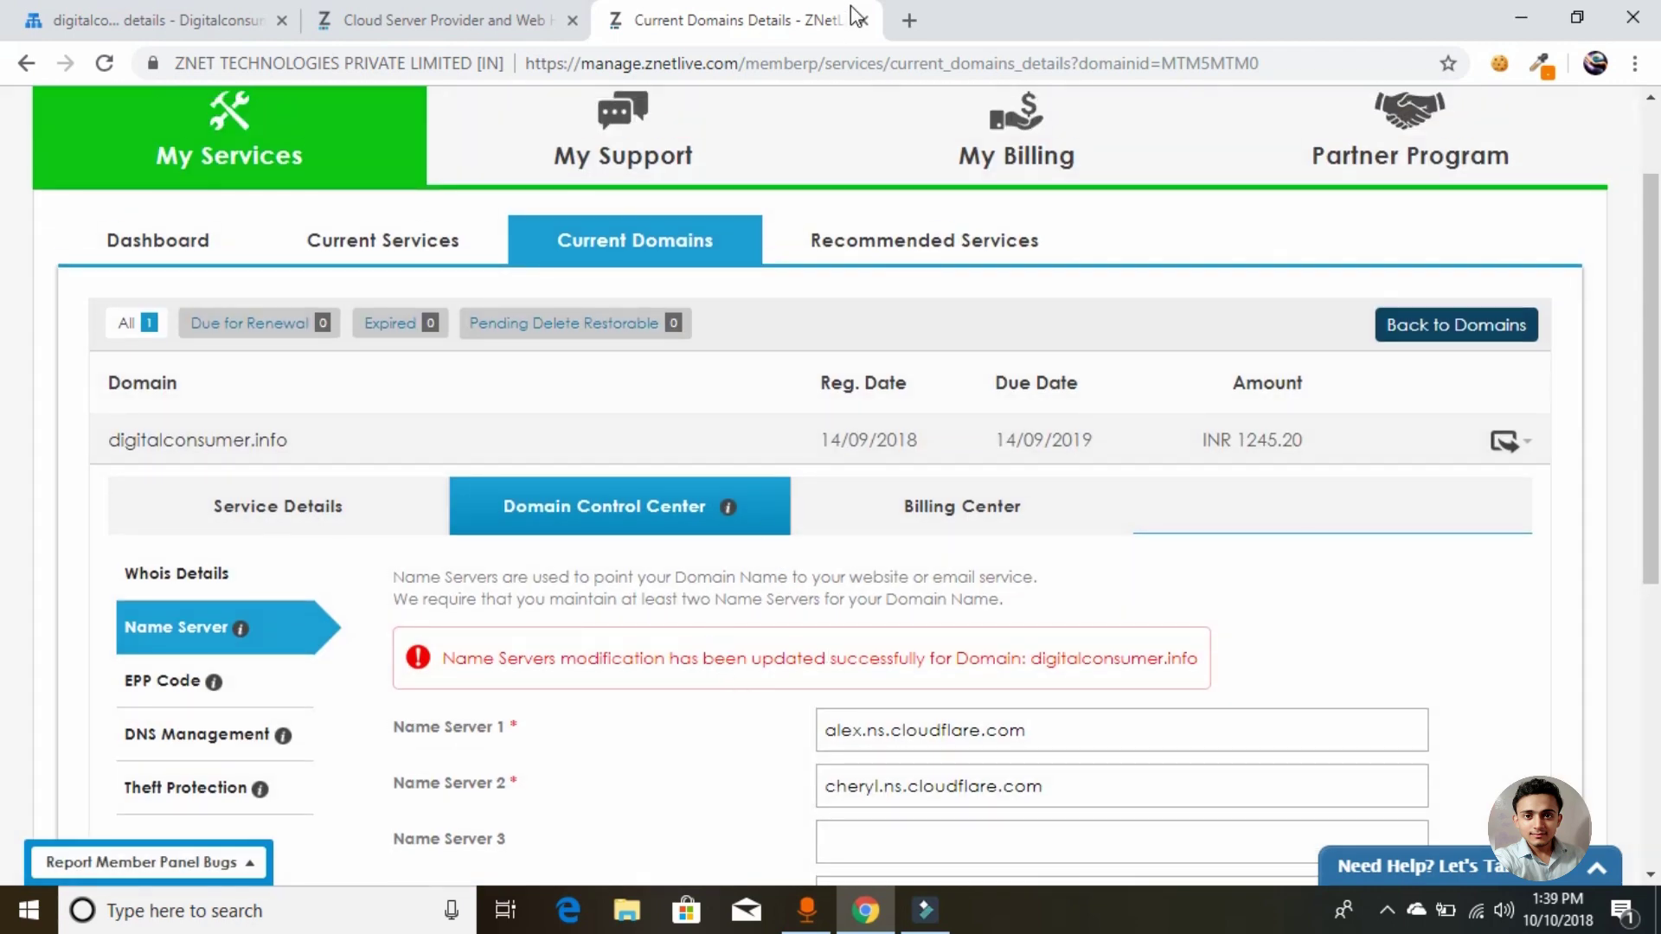
Step: Load digitalconsumer.info in a new browser tab, reloading it with the https part of the address edited out
click(909, 19)
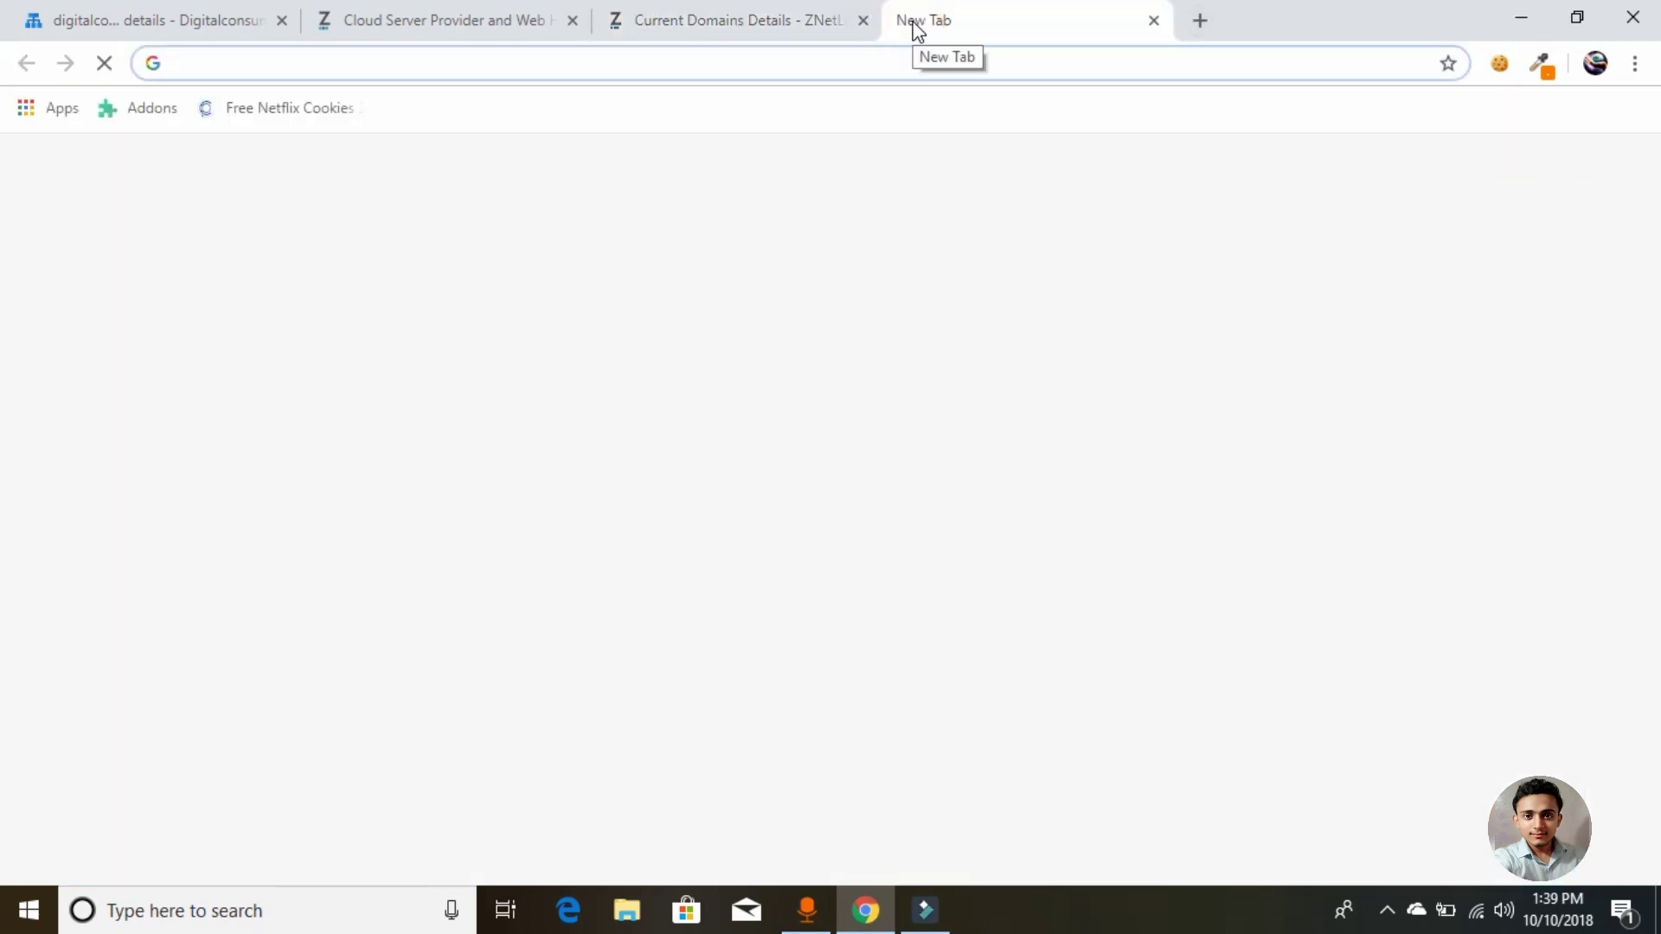
text(digitalconsumer.info)
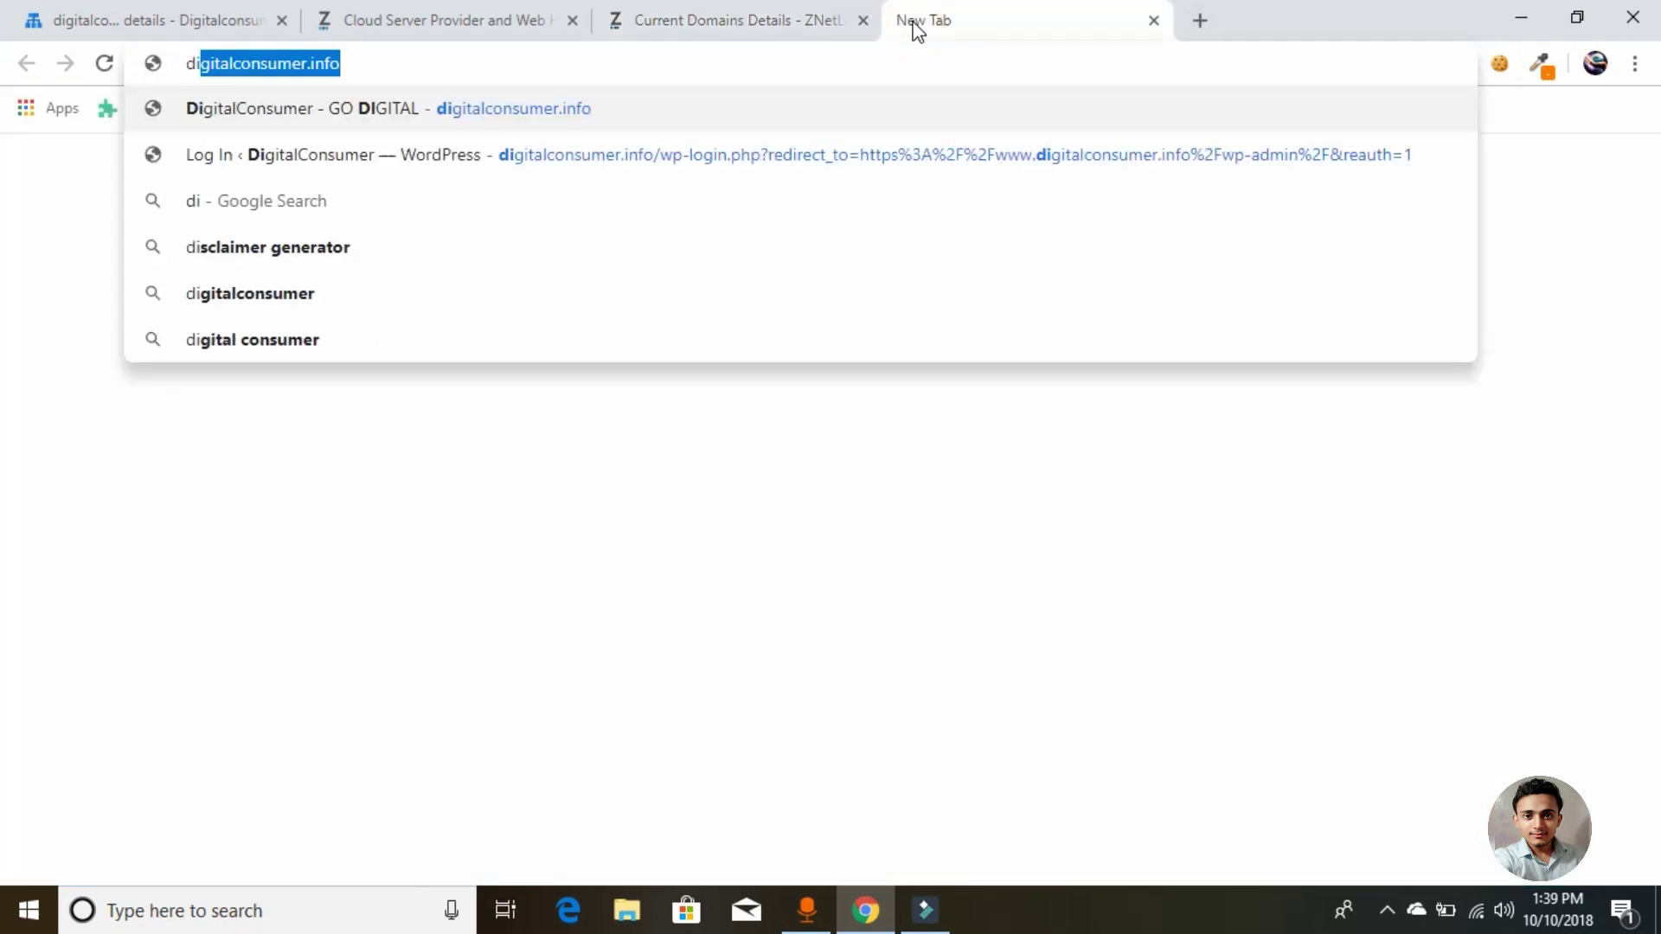
key(Return)
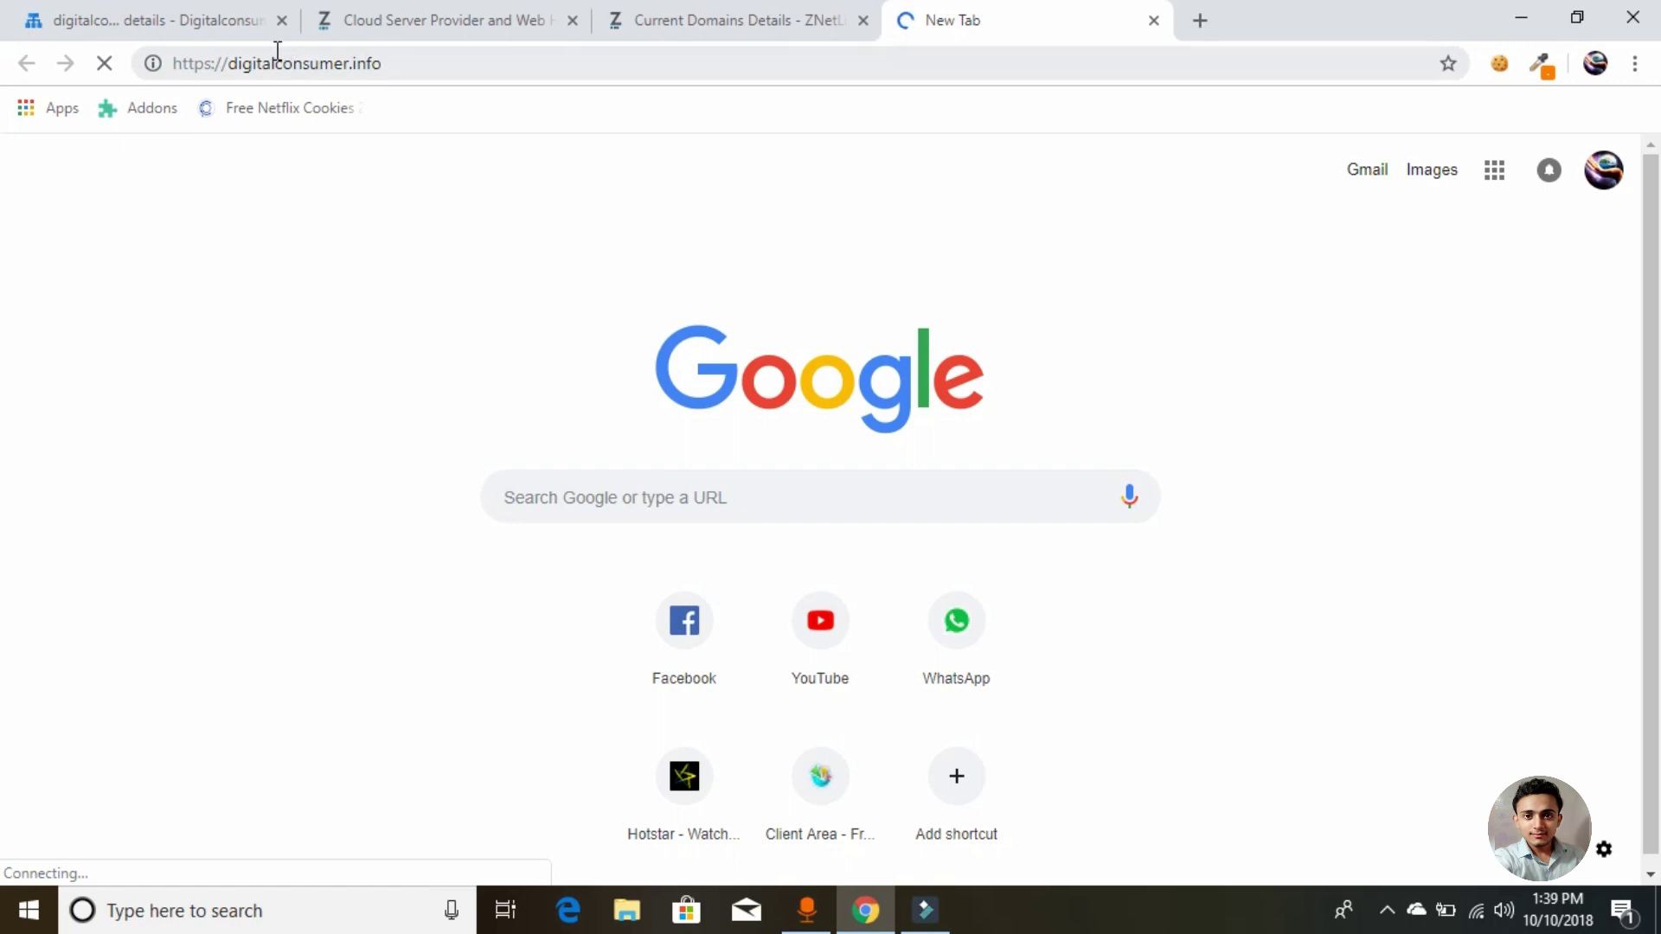
click(217, 67)
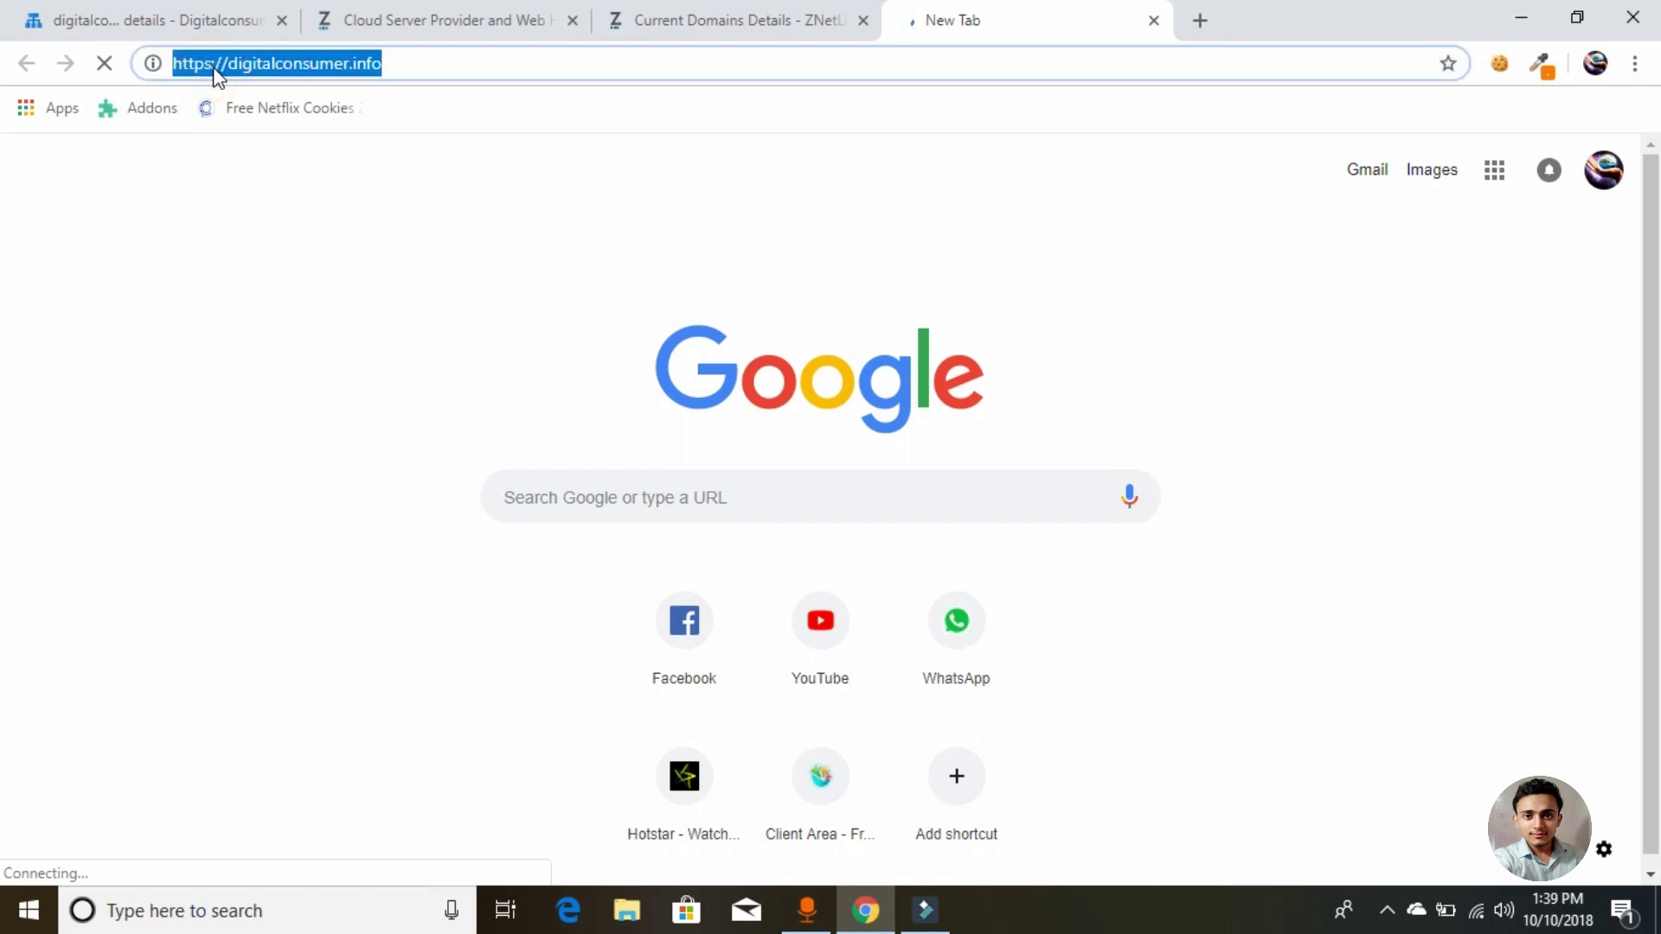
click(216, 68)
key(BackSpace)
key(Return)
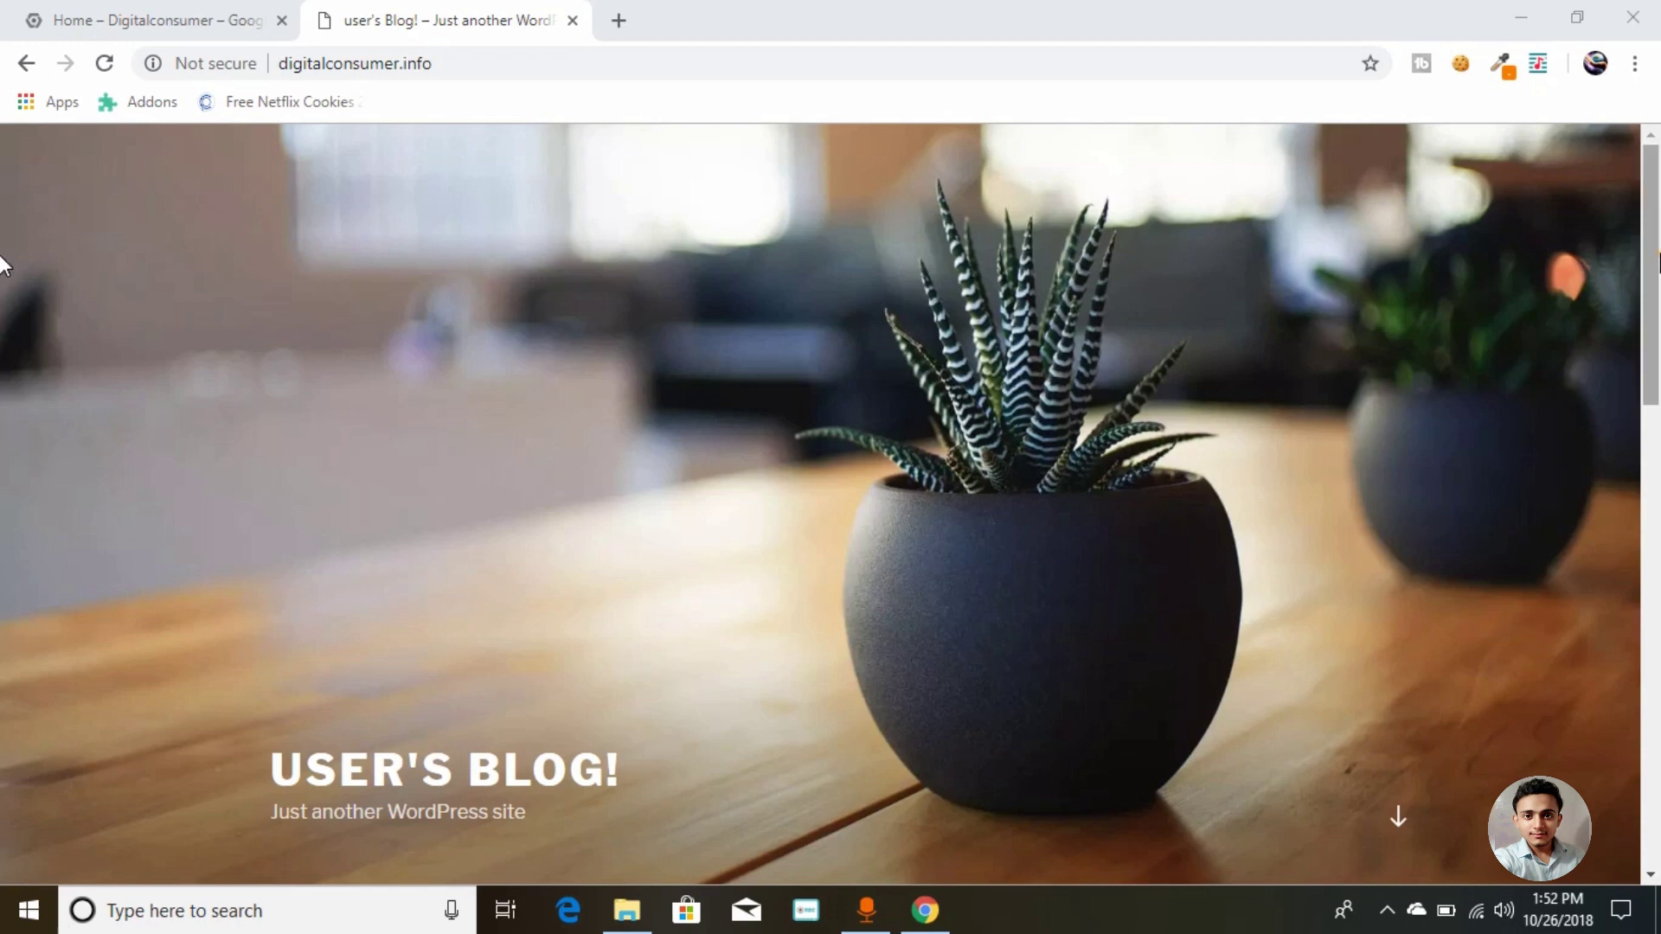
Step: Check the address and look through the WordPress home page served at digitalconsumer.info
drag(1651, 264, 1651, 593)
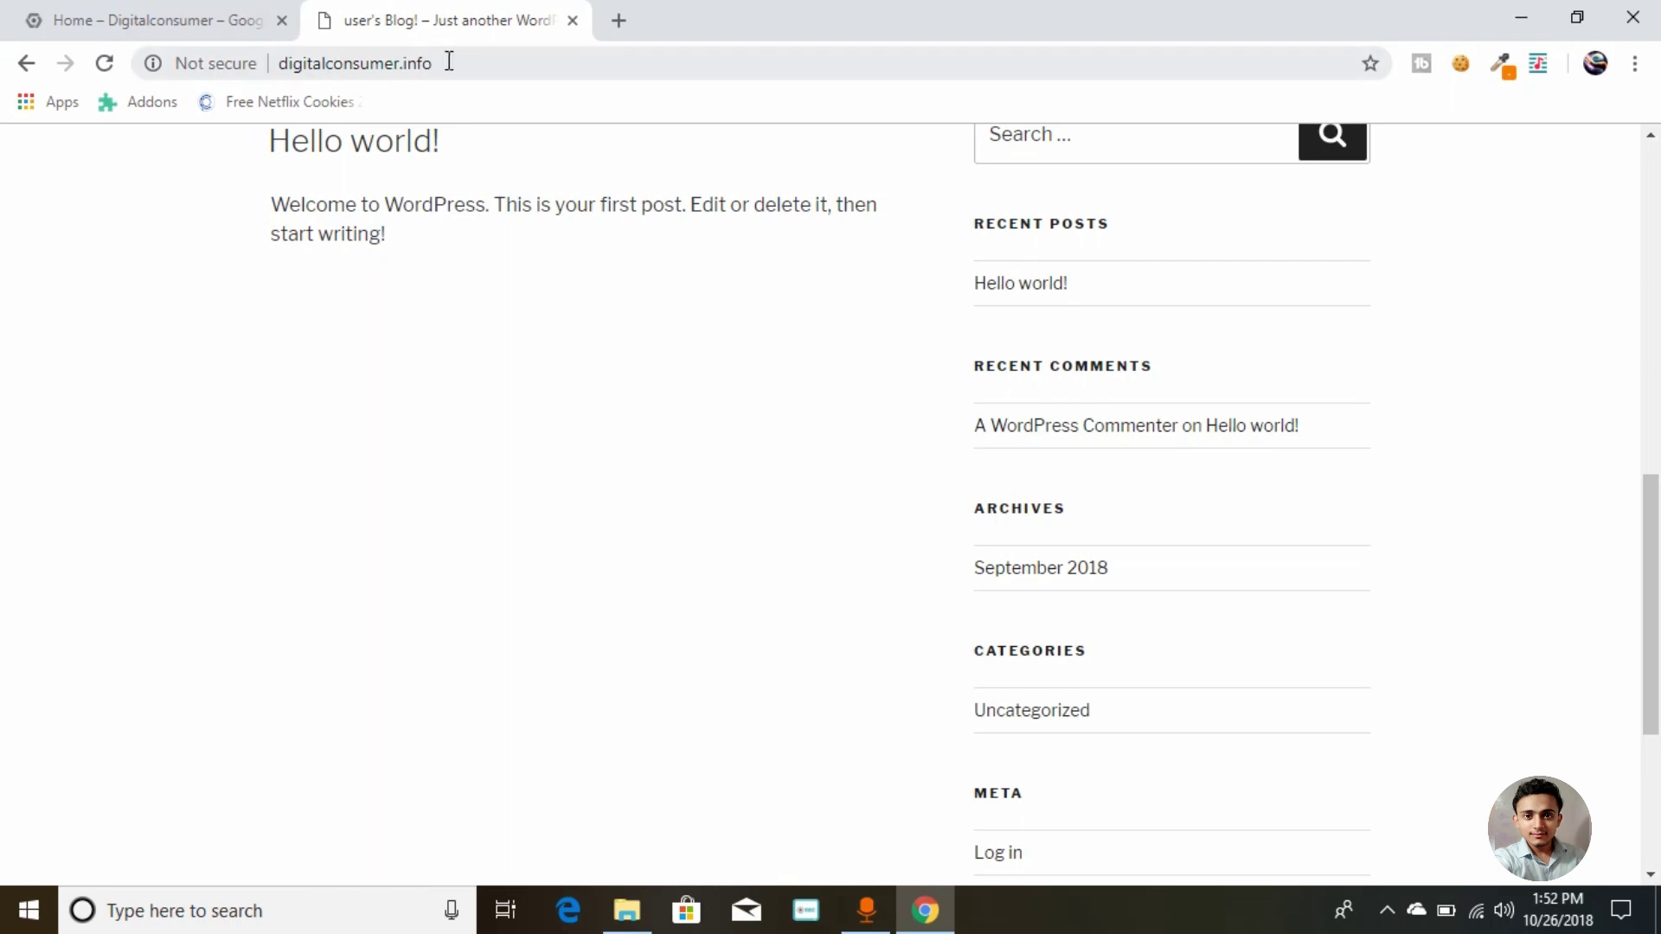
drag(448, 62, 276, 63)
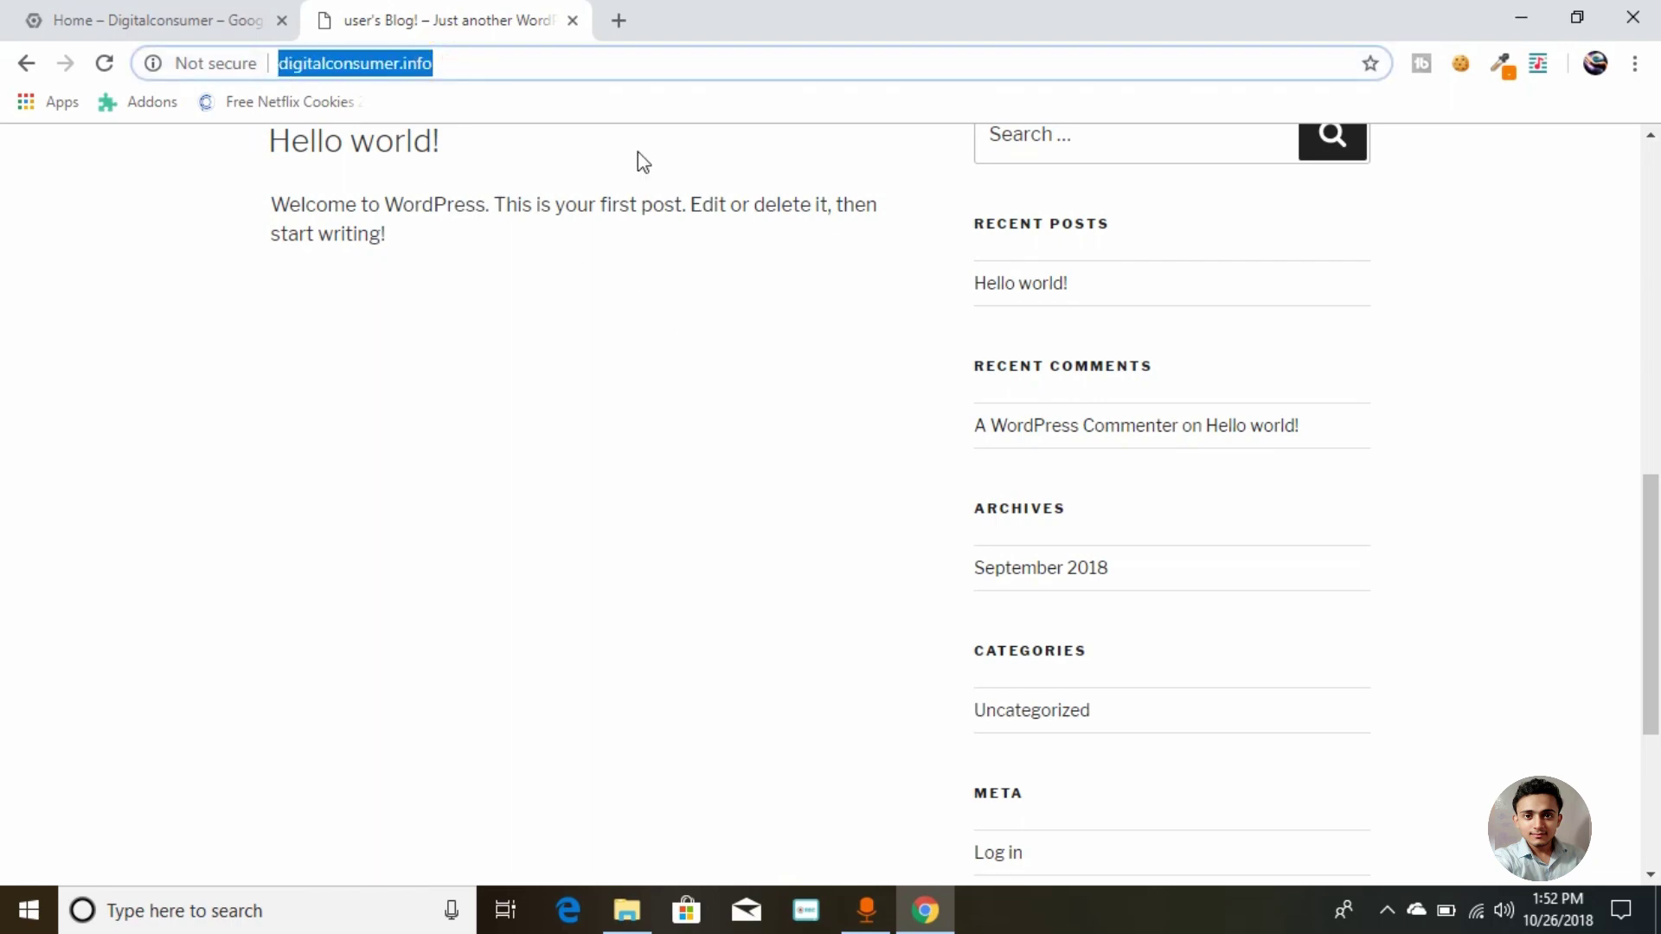
scroll(1512, 481, down, 5)
scroll(948, 572, up, 10)
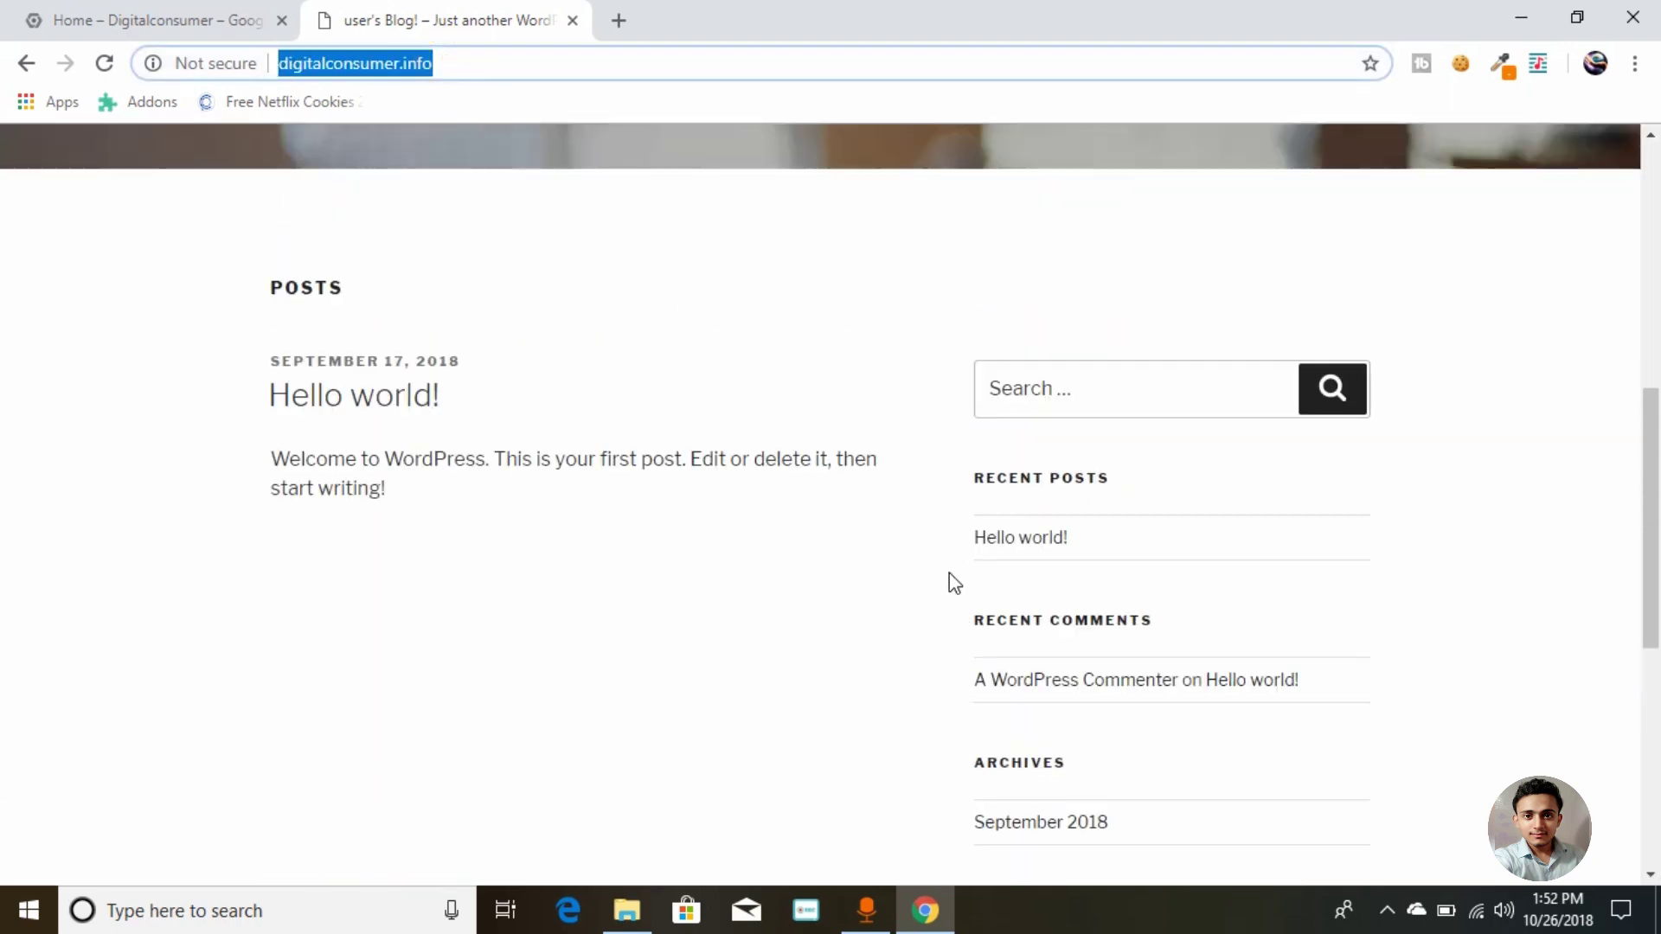